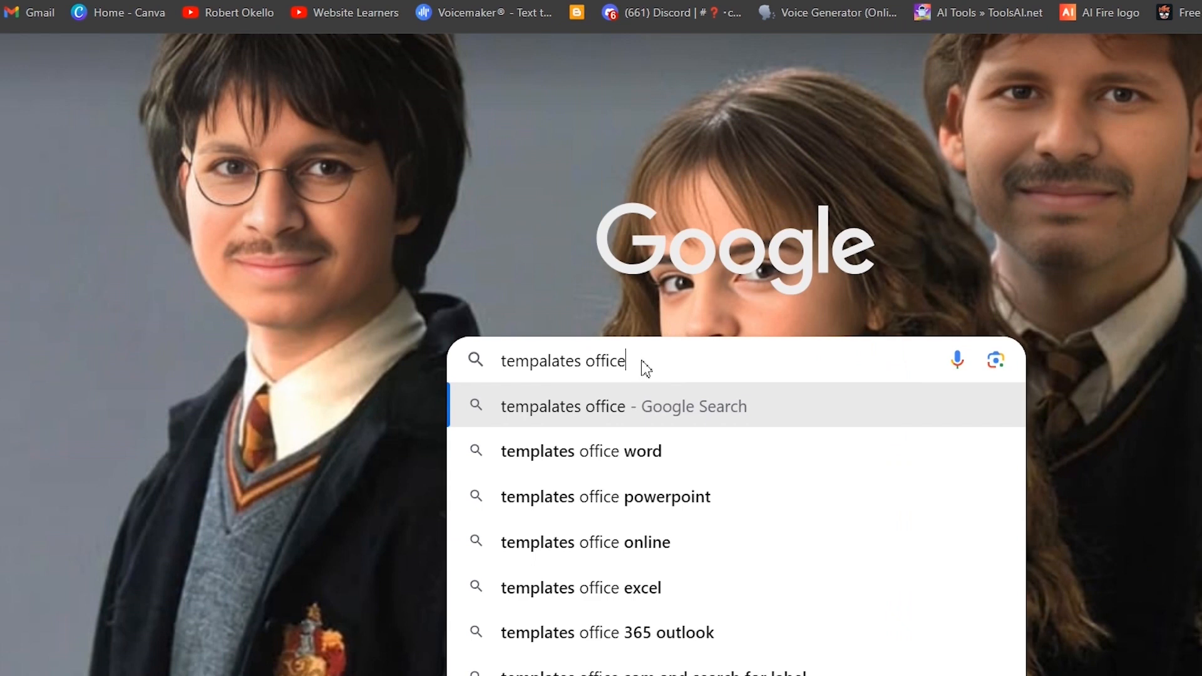
Run the web search for "tempalates office" and open the Microsoft Create free templates site.
key("Return")
scroll(544, 442, "down", 2)
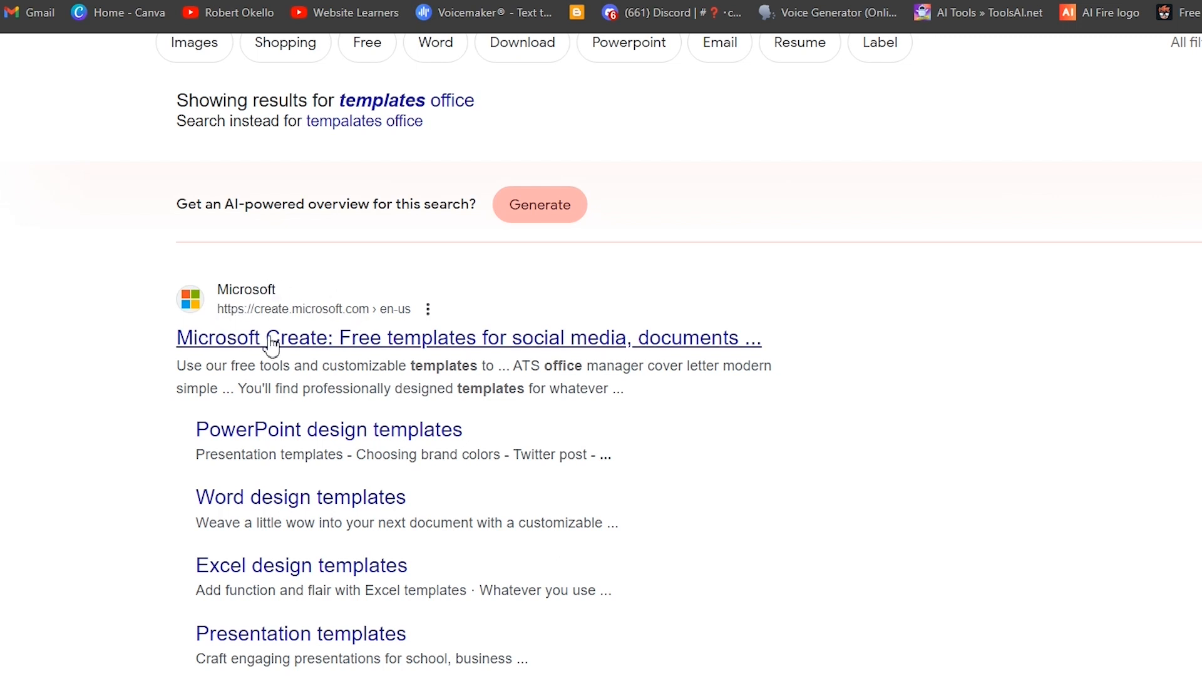
left_click(345, 347)
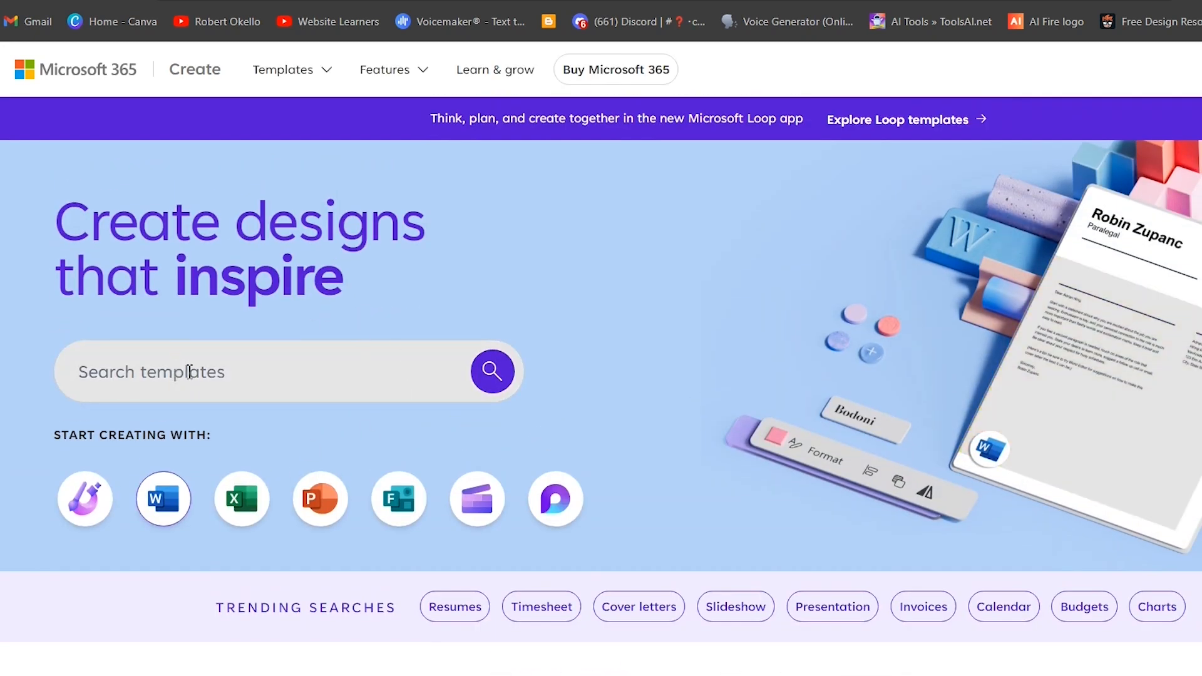
Search the Microsoft Create templates for "world map".
left_click(190, 372)
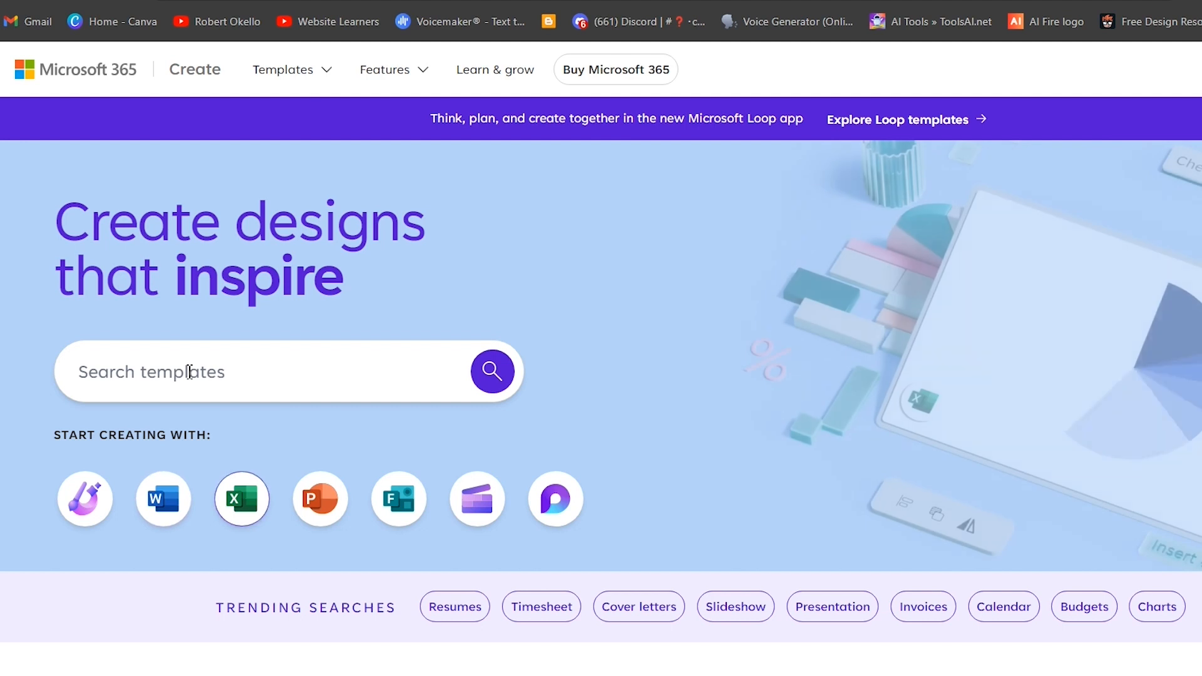
type("world")
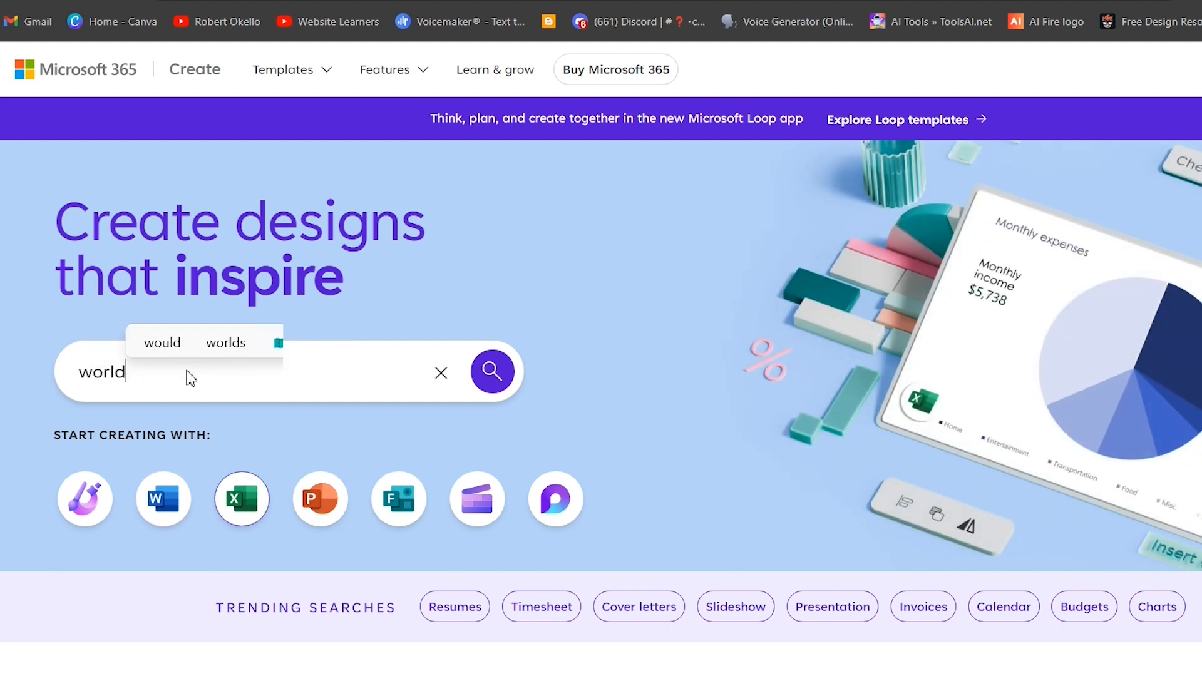
type(" map")
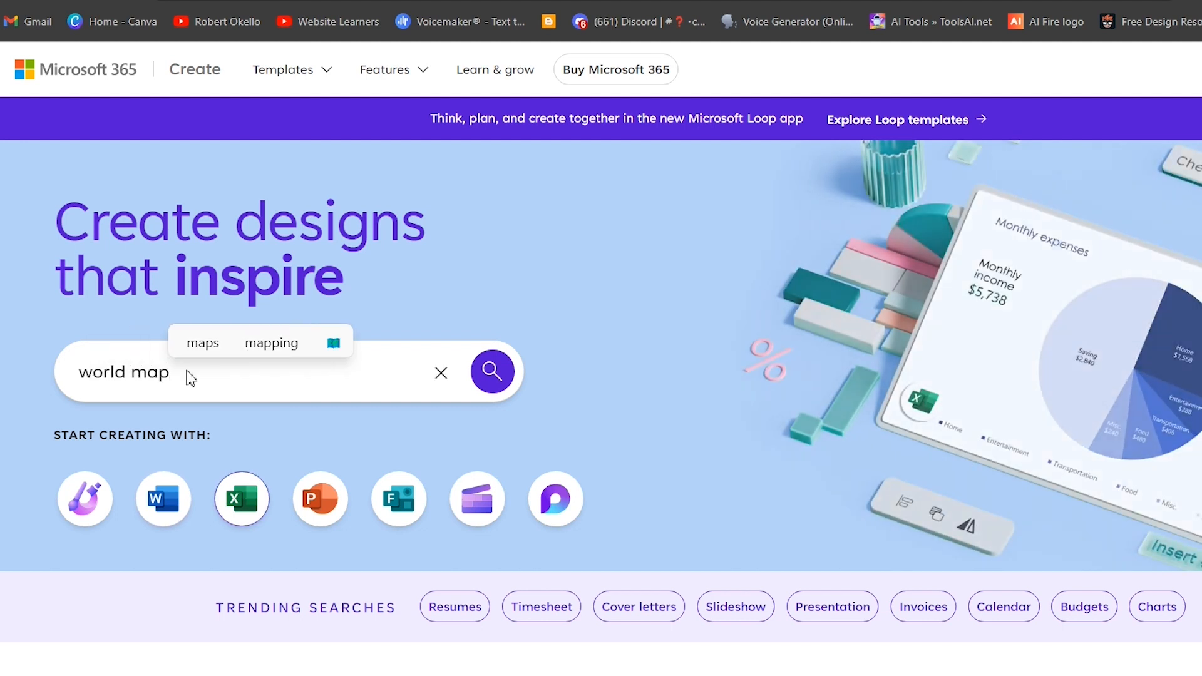
key("Return")
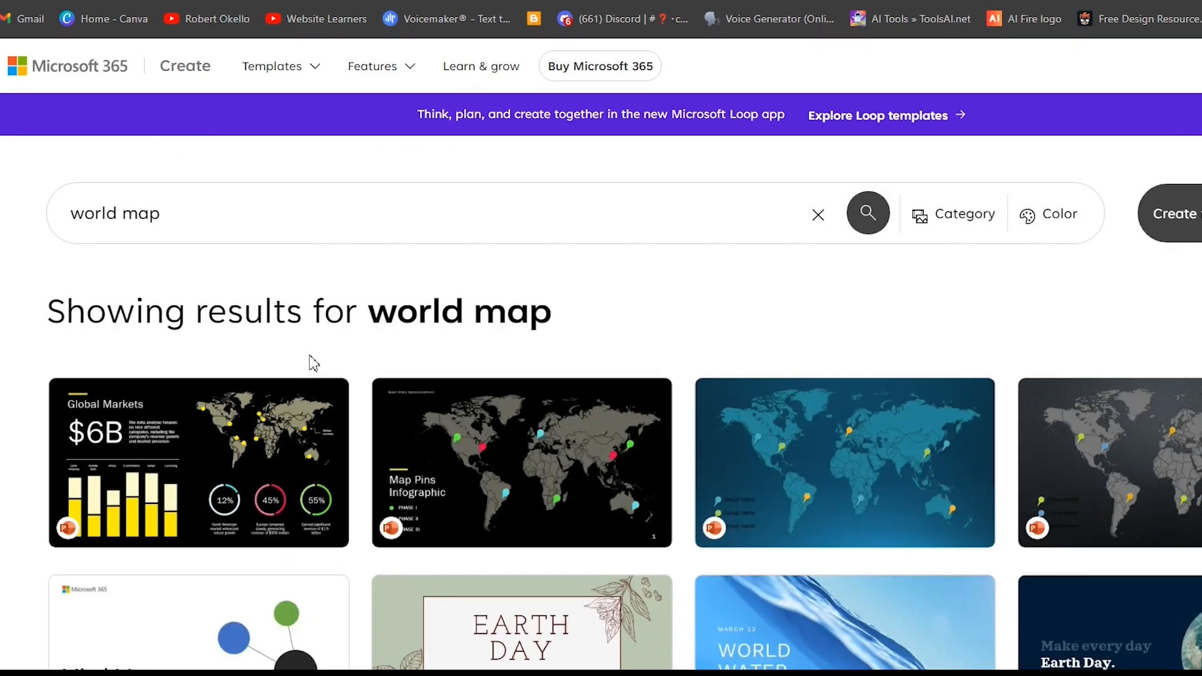
Open the blue "Map pins infographic (Depth theme, widescreen)" template and download it to the Desktop folder.
scroll(318, 363, "down", 2)
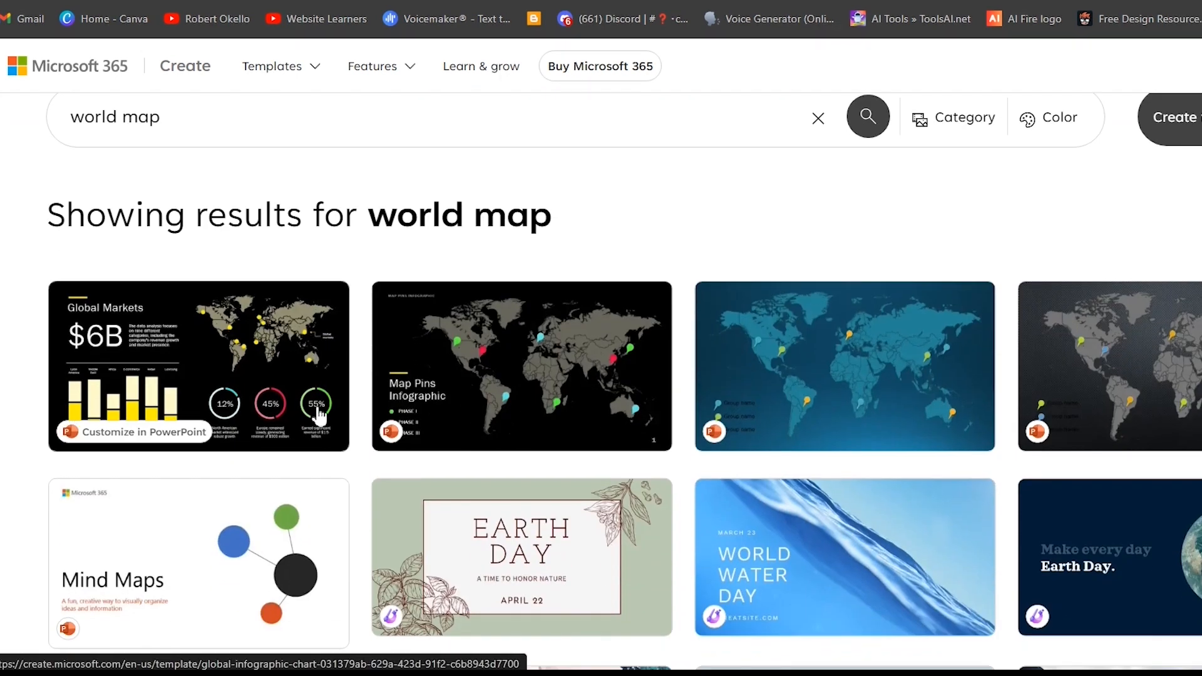
left_click(880, 376)
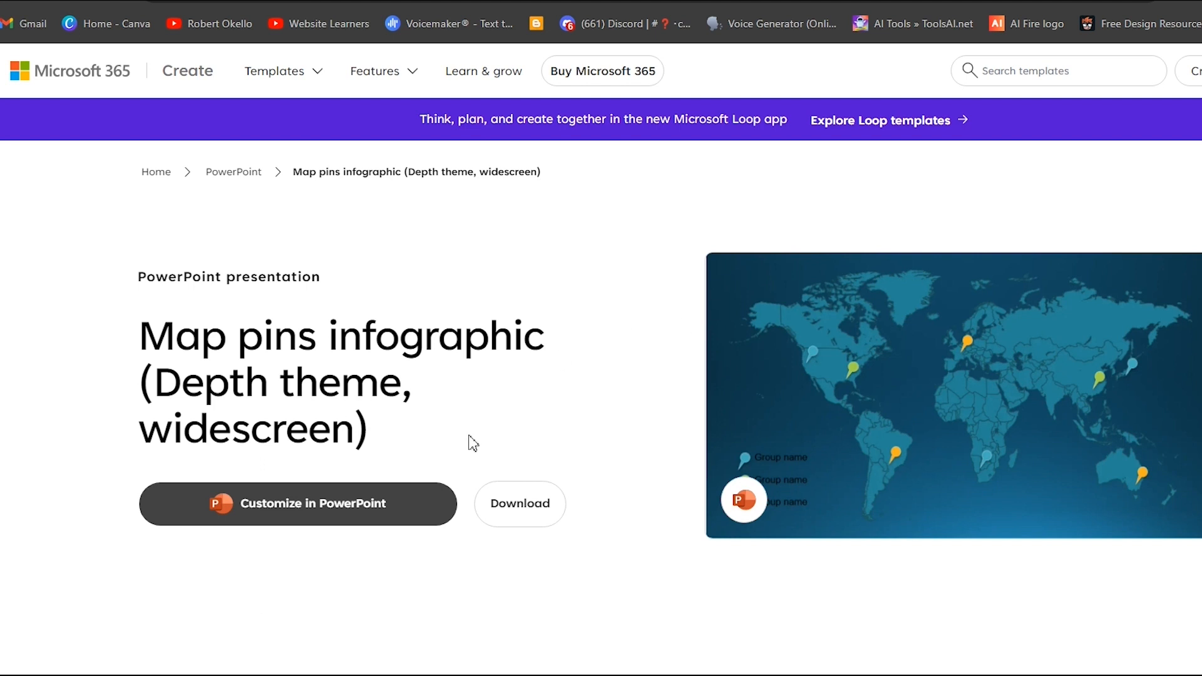
left_click(523, 500)
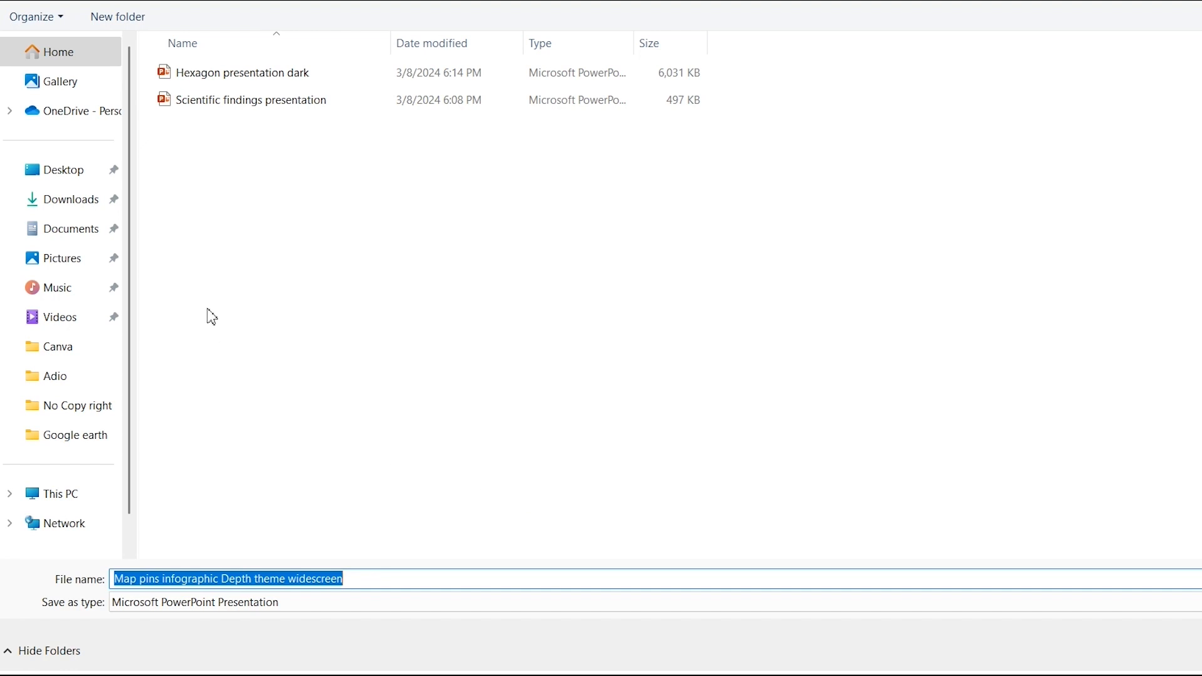
left_click(81, 177)
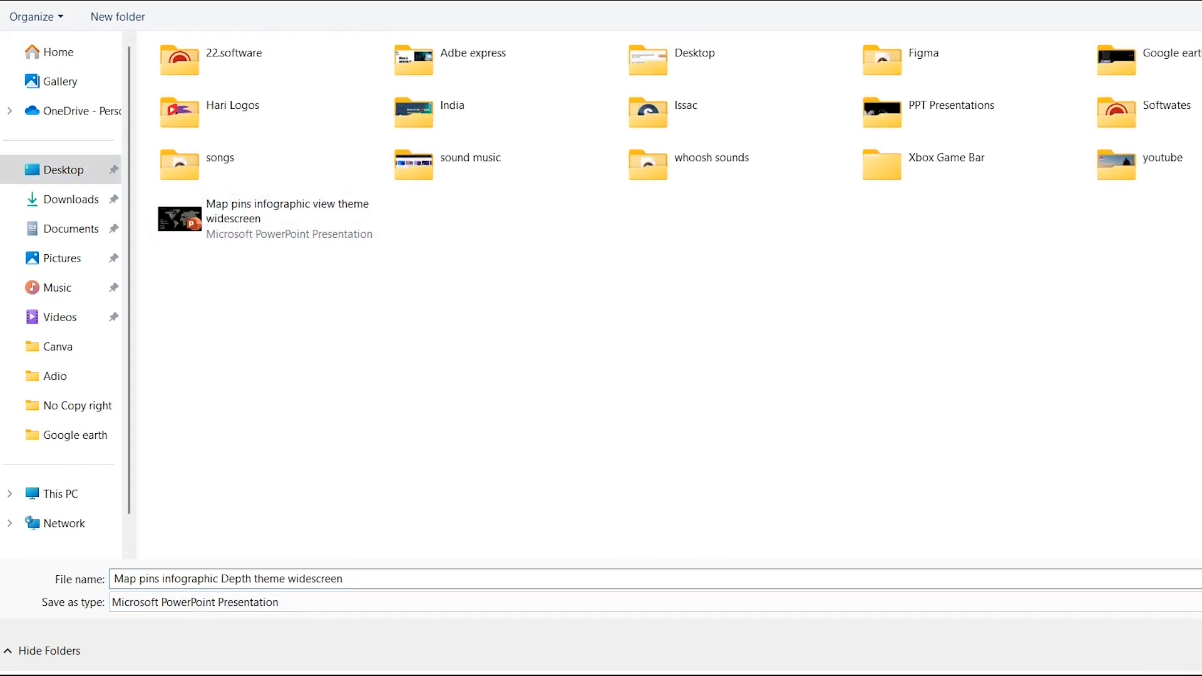
key("Return")
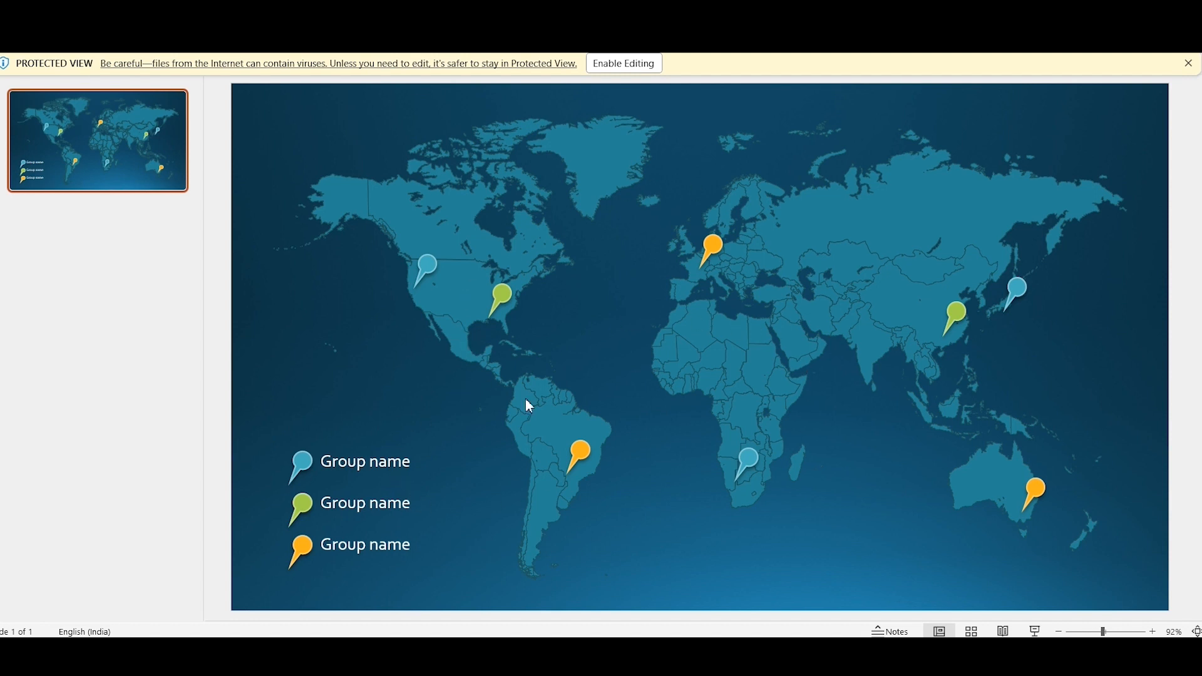
Enable editing in the downloaded PowerPoint presentation and delete all the pins placed on the world map's continents.
left_click(627, 65)
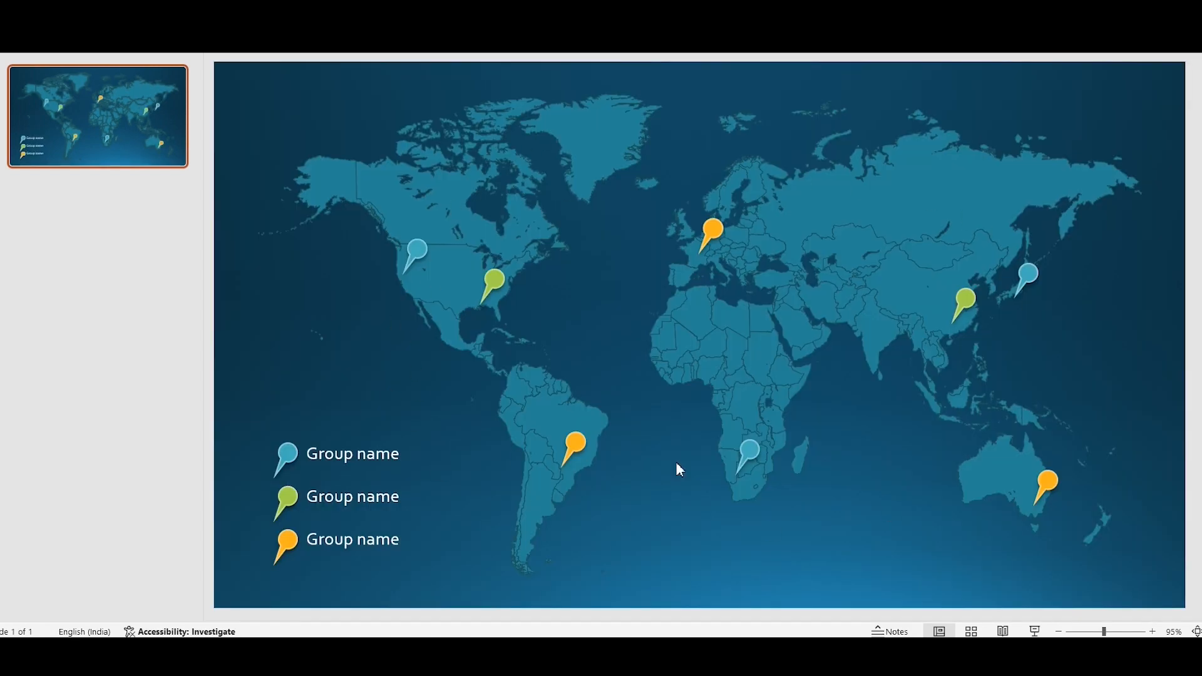
left_click(715, 241)
key("Delete")
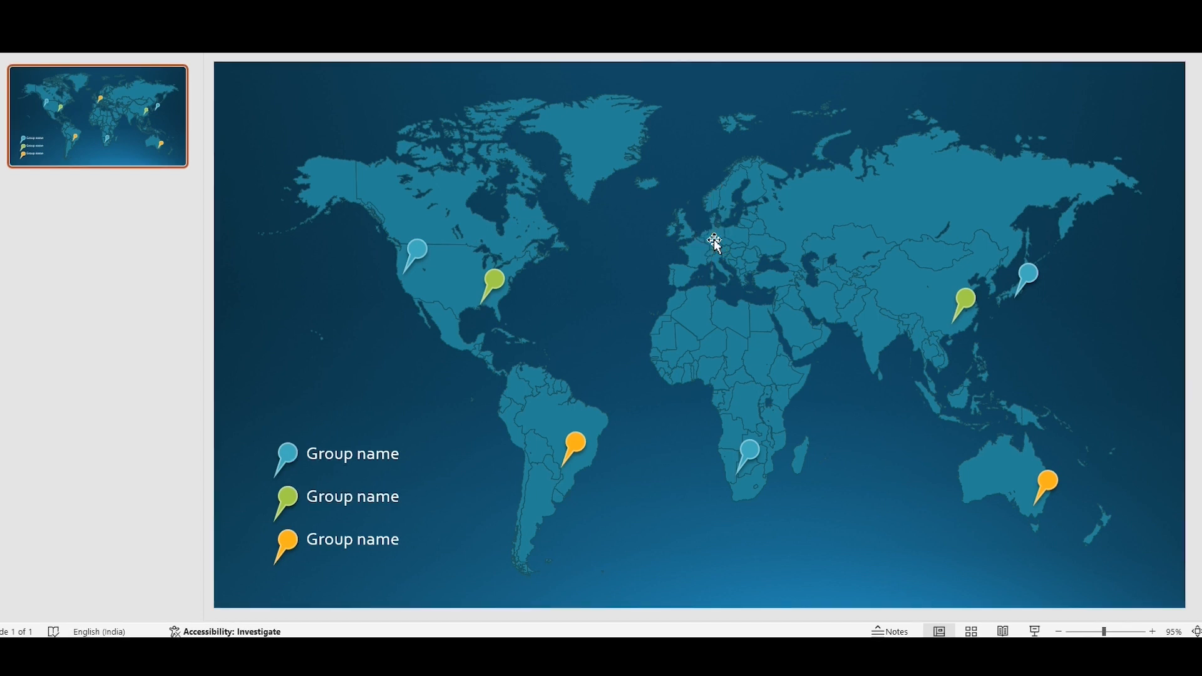
left_click(501, 283)
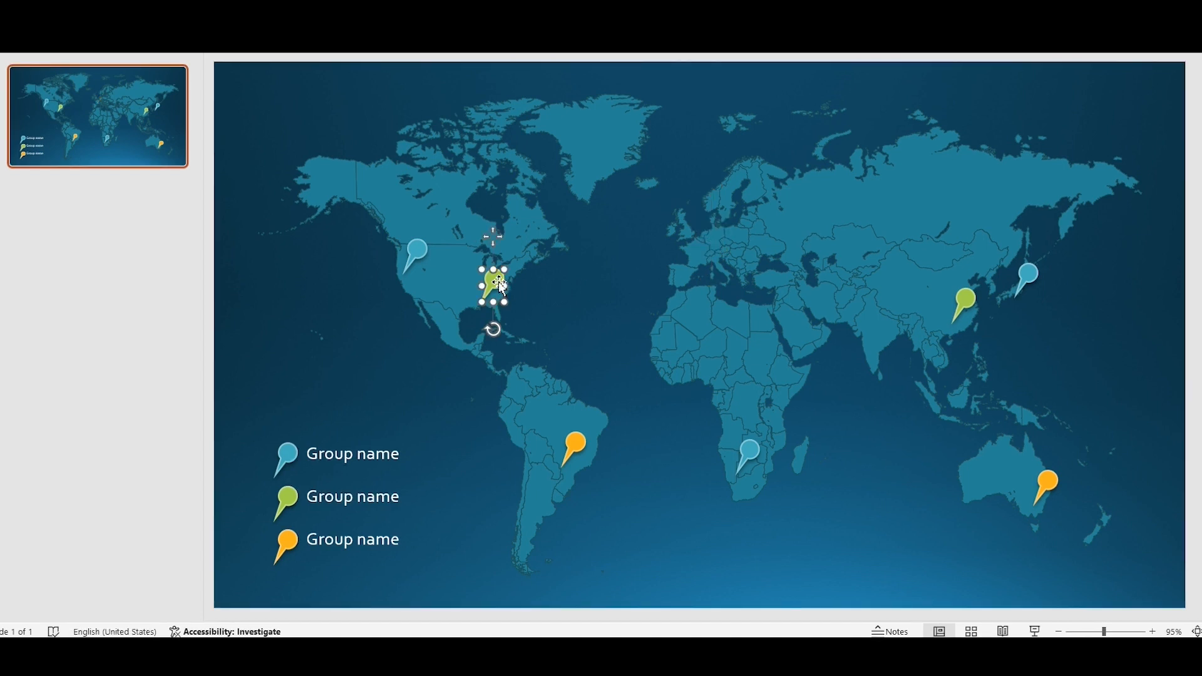
key("Delete")
left_click(421, 253)
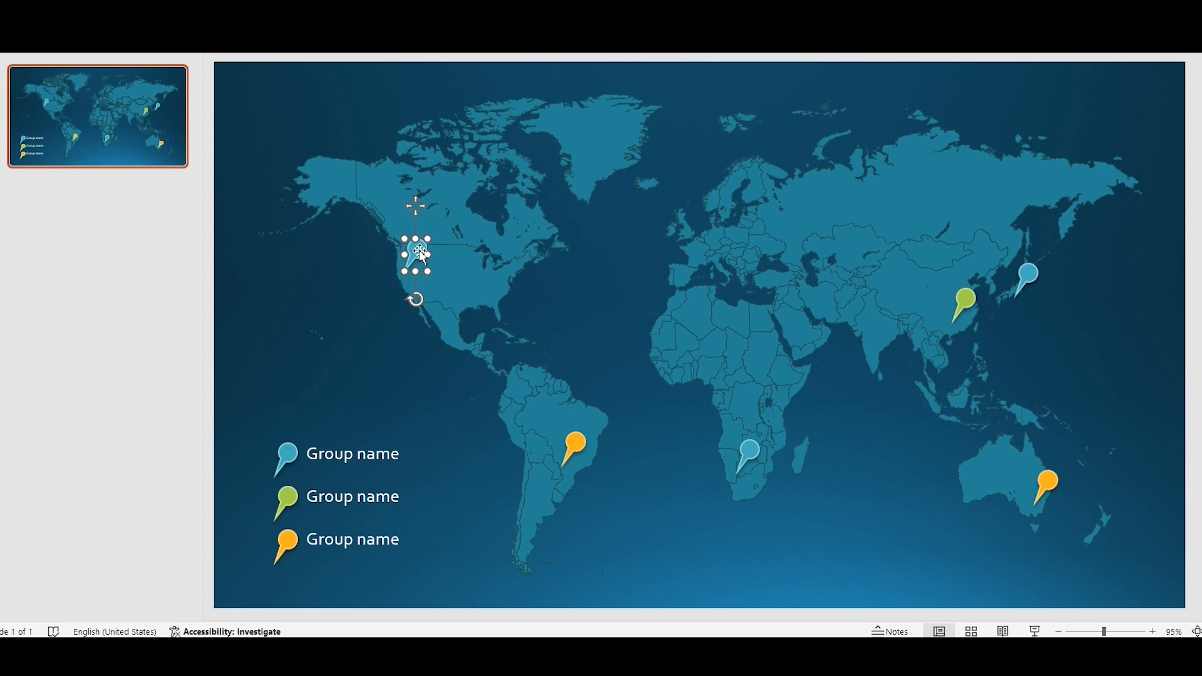
key("Delete")
left_click(574, 446)
key("Delete")
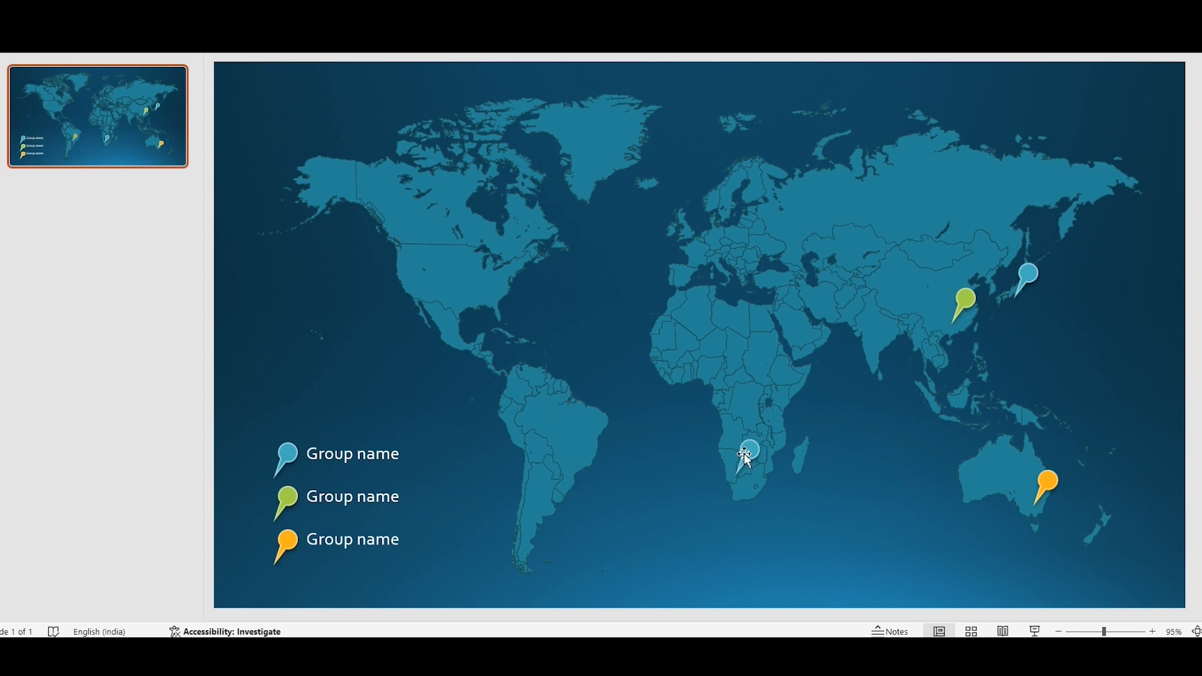
left_click(747, 455)
key("Delete")
left_click(965, 302)
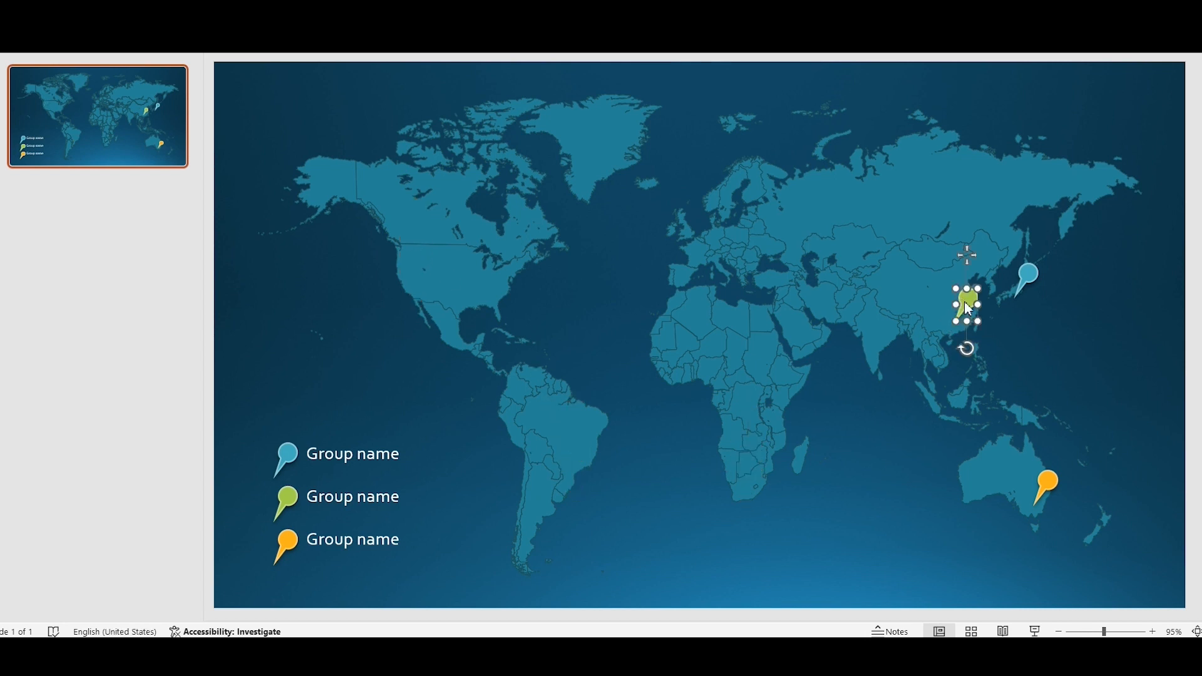
key("Delete")
left_click(1023, 282)
key("Delete")
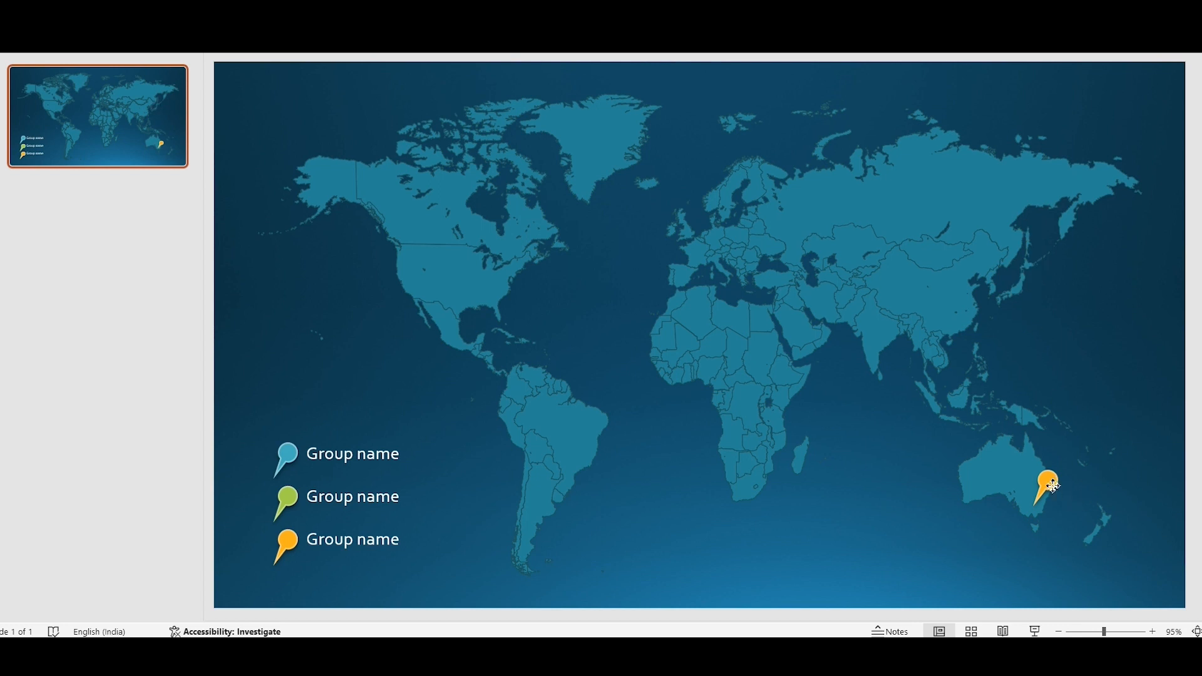
left_click(1054, 486)
key("Delete")
Delete the map legend's coloured pins and their "Group name" labels.
left_click(393, 499)
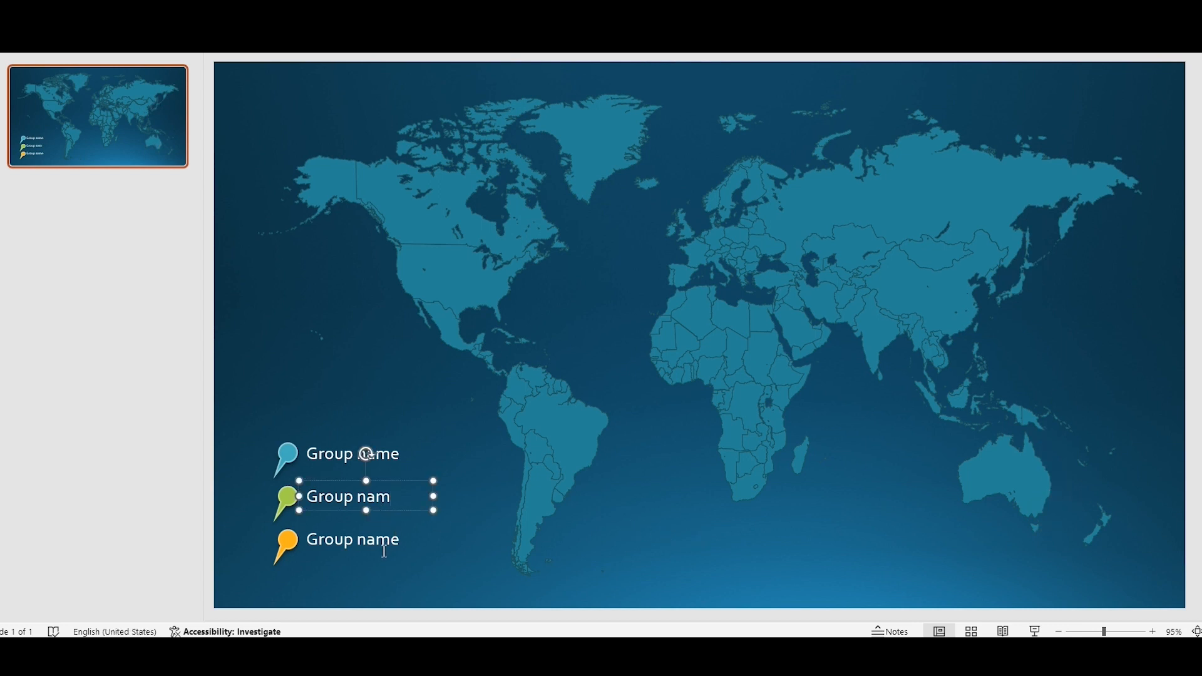
left_click(286, 546)
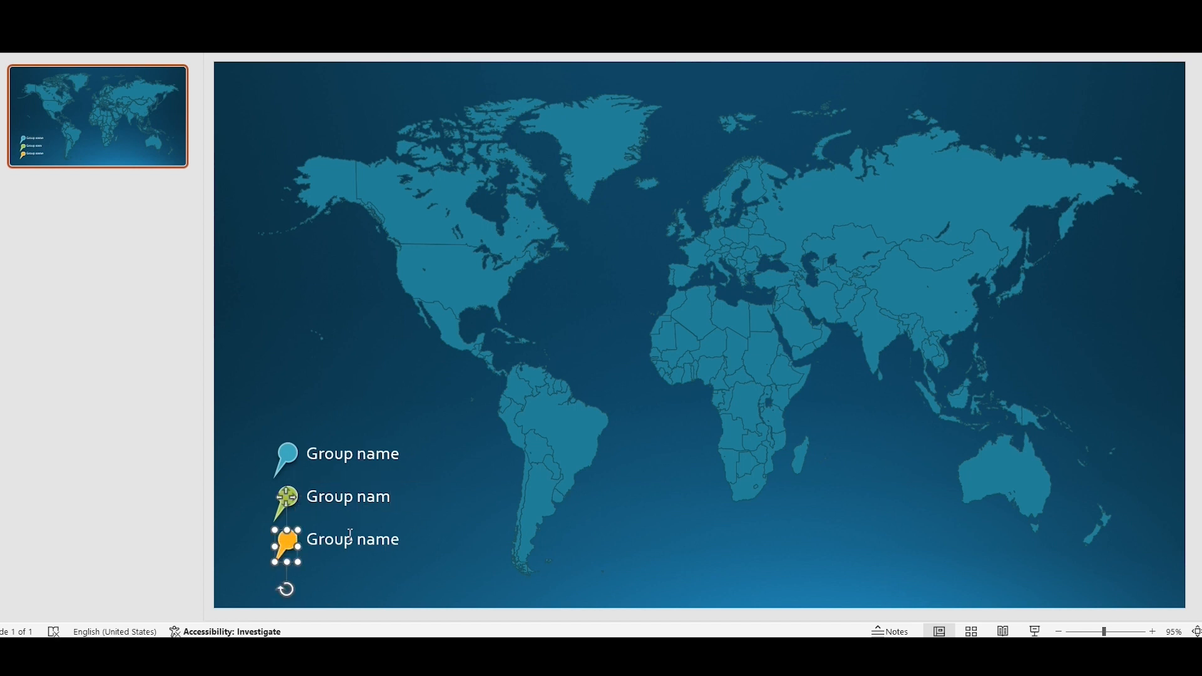
key("Delete")
left_click(371, 547)
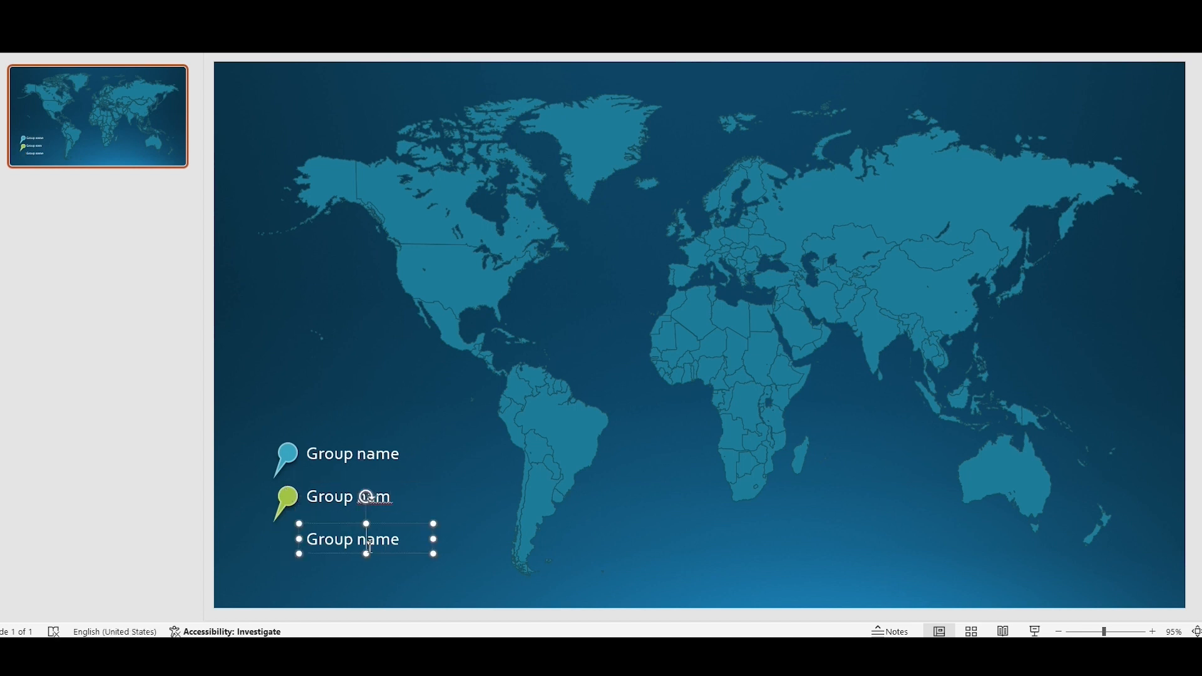
key("Delete")
left_click(495, 540)
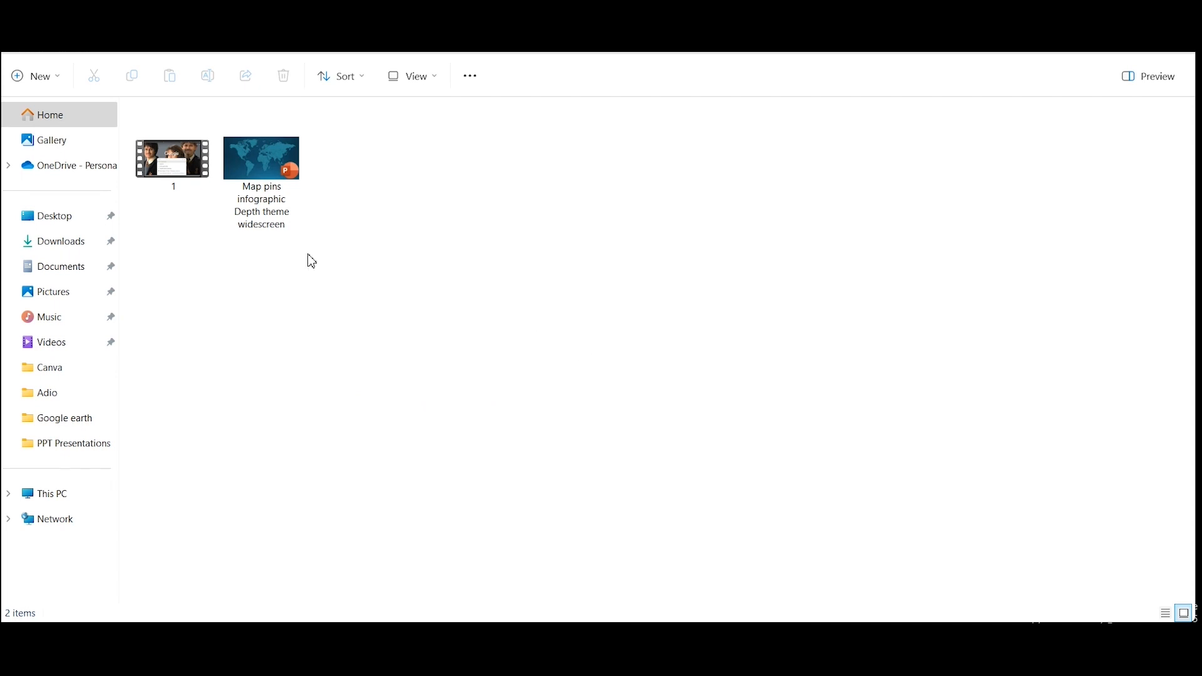
Open the "Map pins infographic Depth theme widescreen" presentation for editing and switch to Slide Master view.
double_click(278, 168)
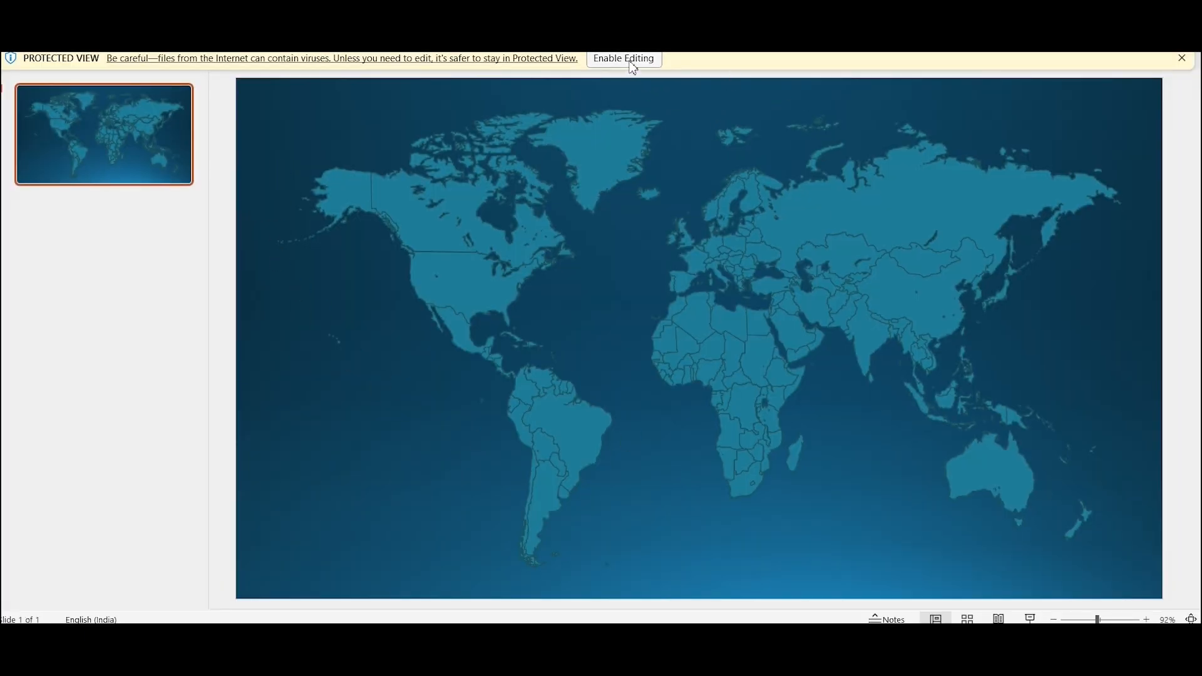
left_click(630, 62)
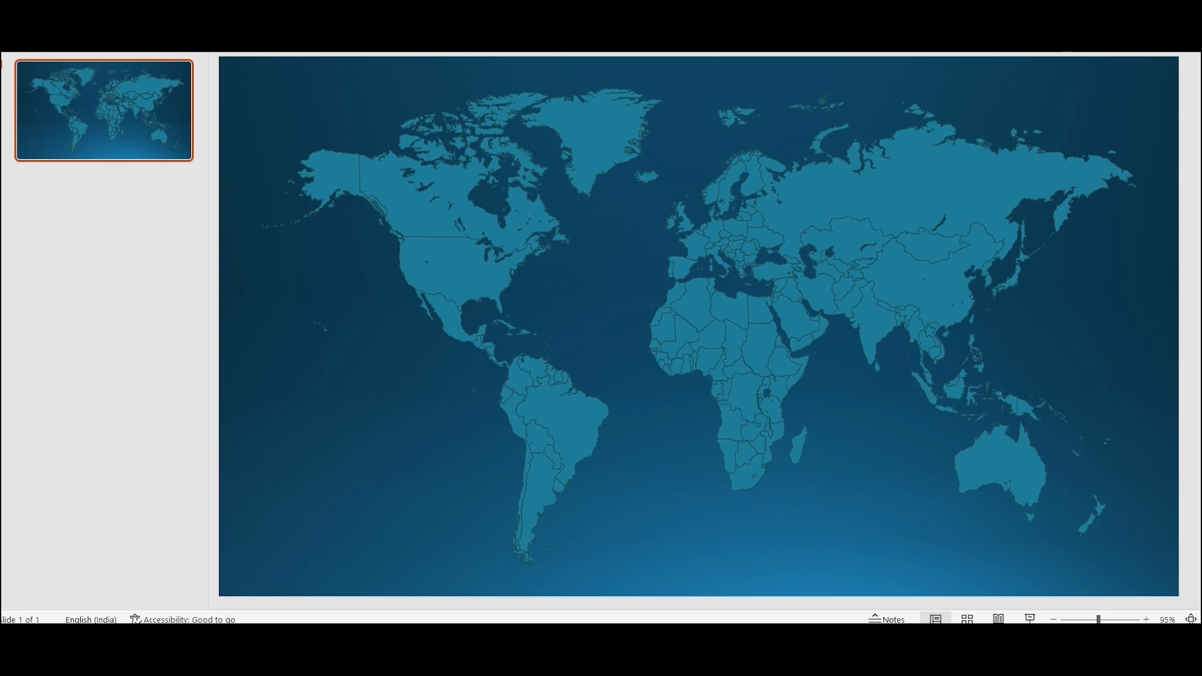
left_click(479, 38)
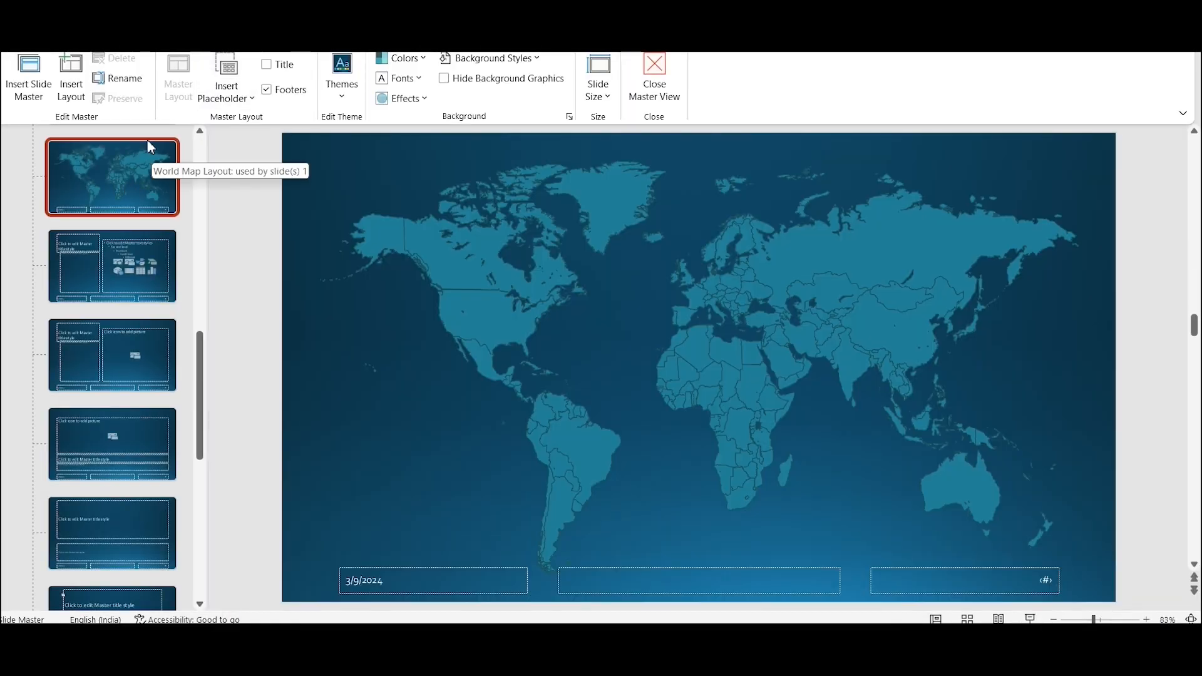
Ungroup the world map graphic on the World Map Layout into separate country shapes.
left_click(782, 302)
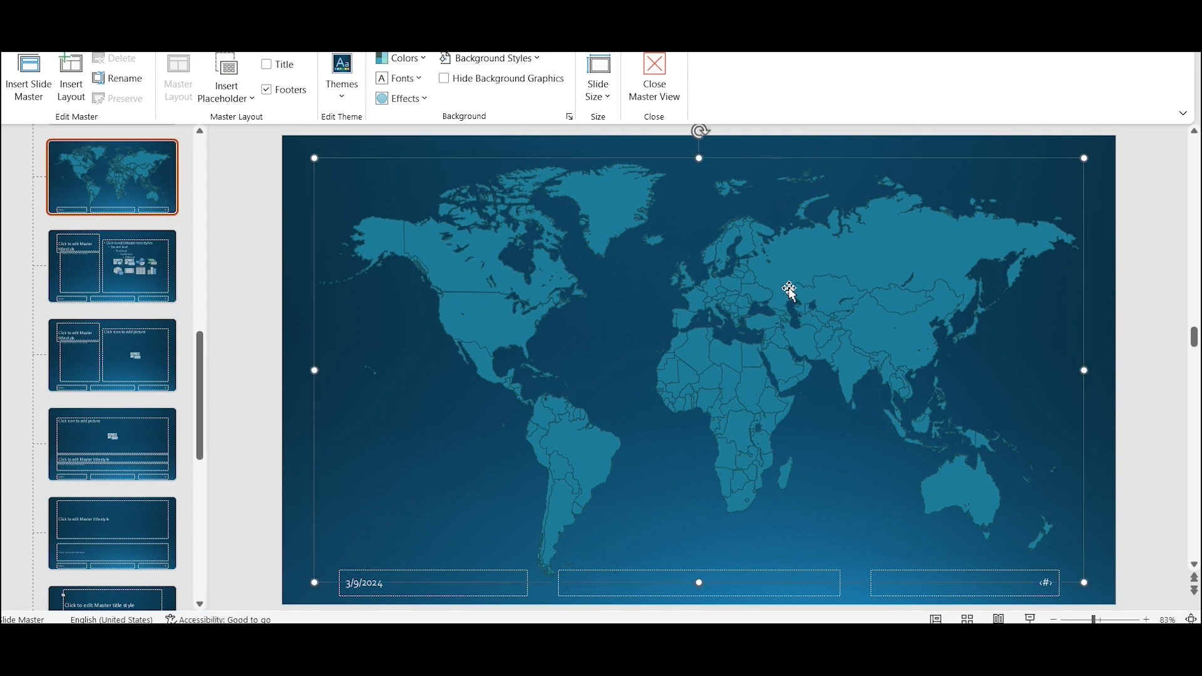
right_click(792, 292)
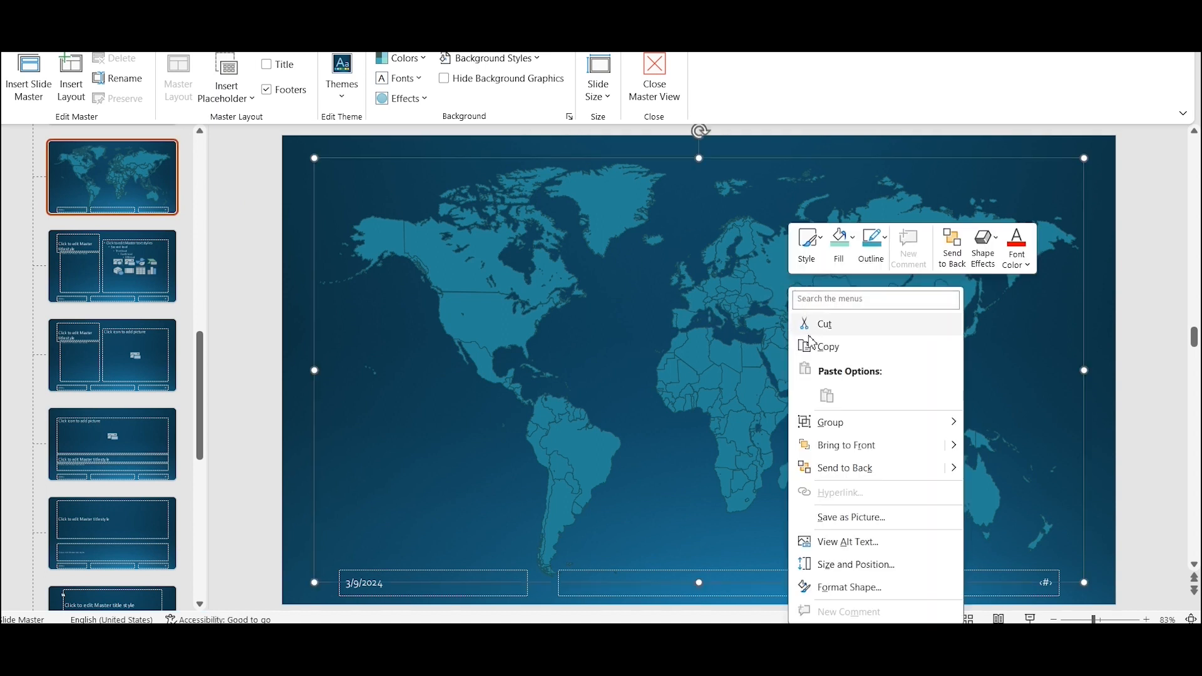
mouse_move(829, 429)
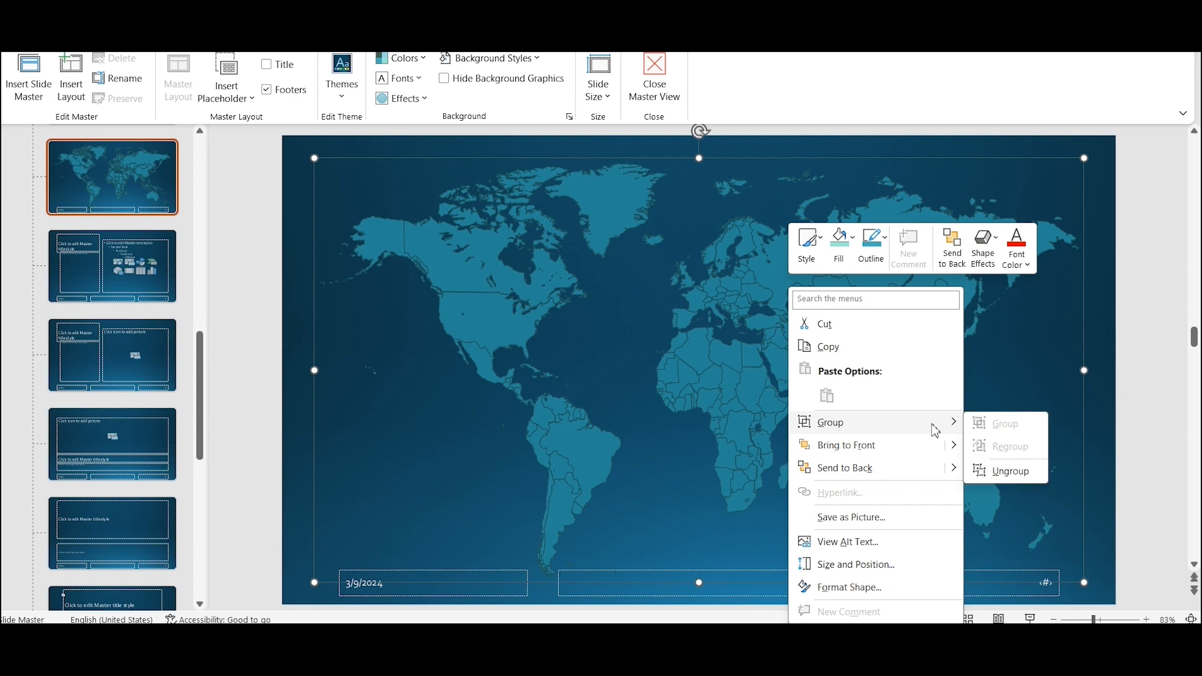
left_click(1005, 471)
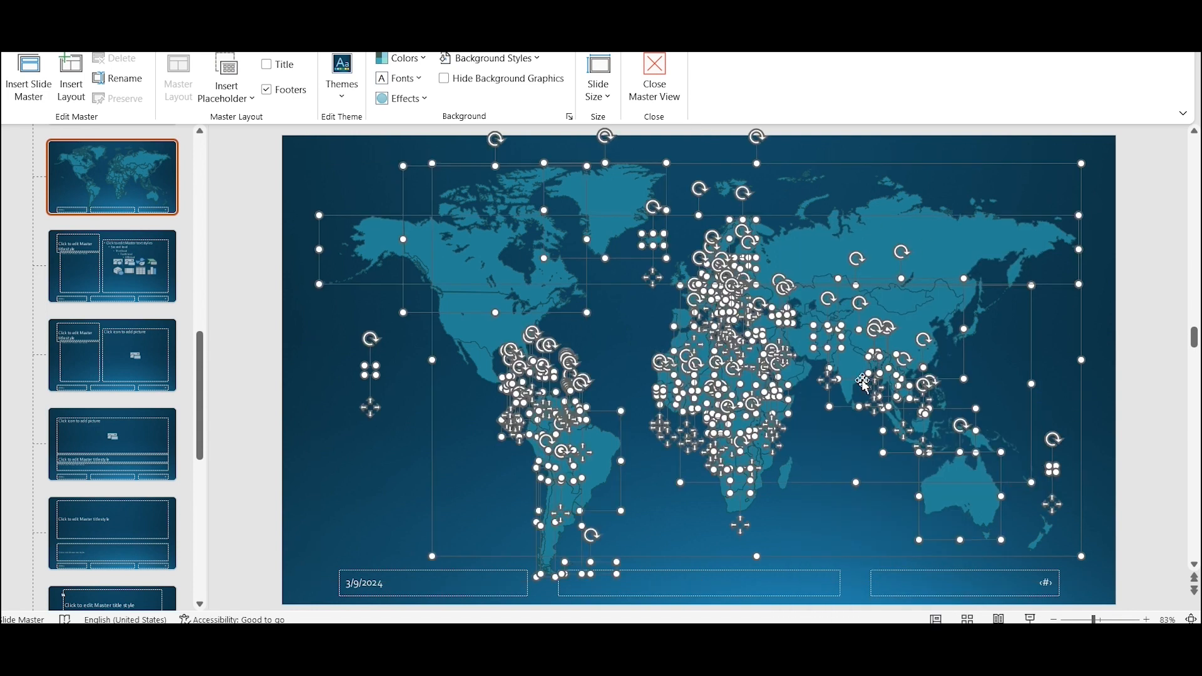
Return to the World Map Layout and set the India shape's outline to the standard red colour.
scroll(895, 401, "down", 1)
scroll(893, 390, "up", 2)
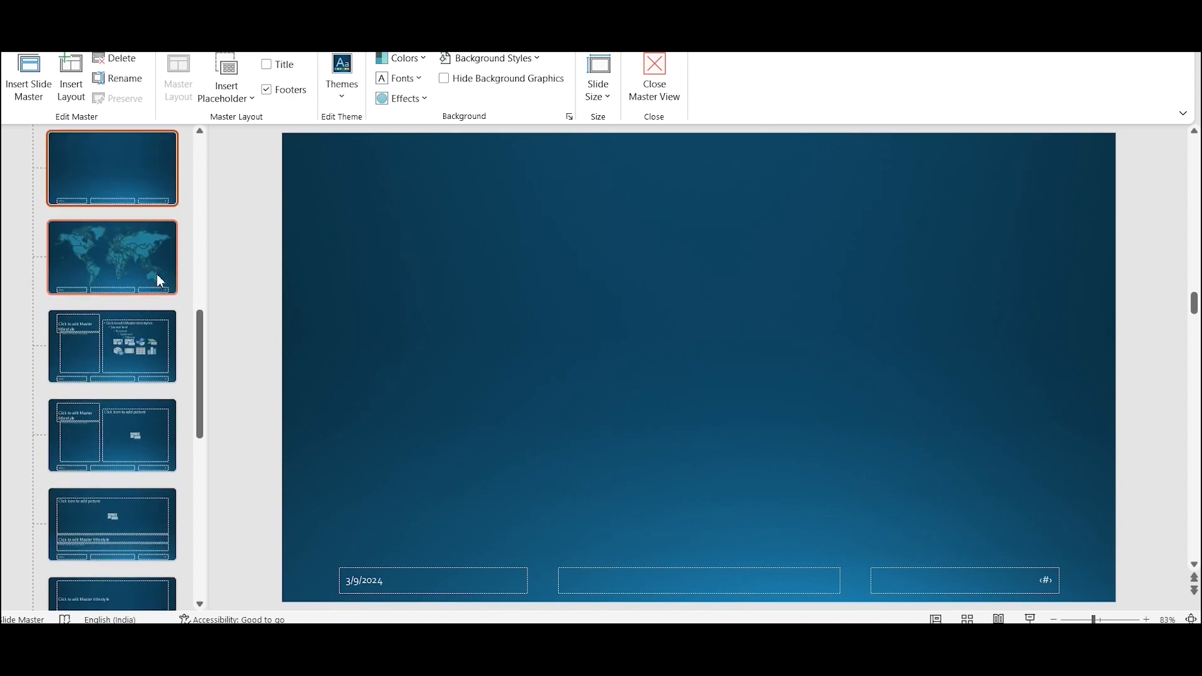
scroll(156, 277, "up", 3)
scroll(149, 305, "up", 2)
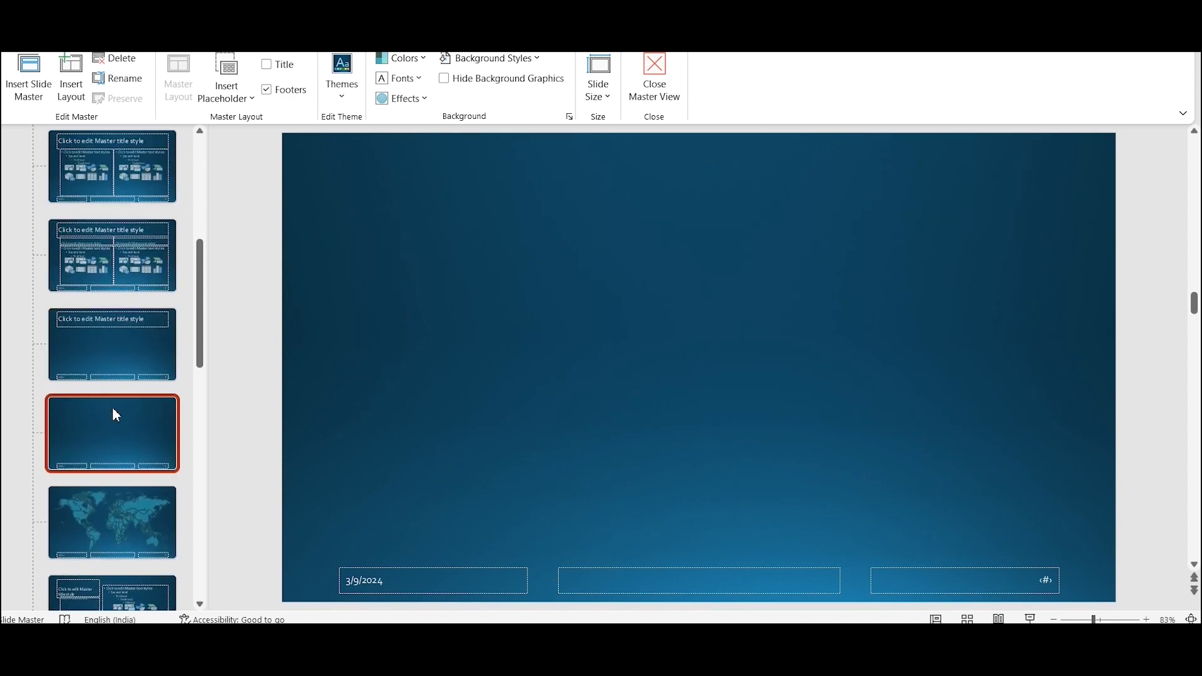
scroll(112, 407, "down", 1)
left_click(115, 450)
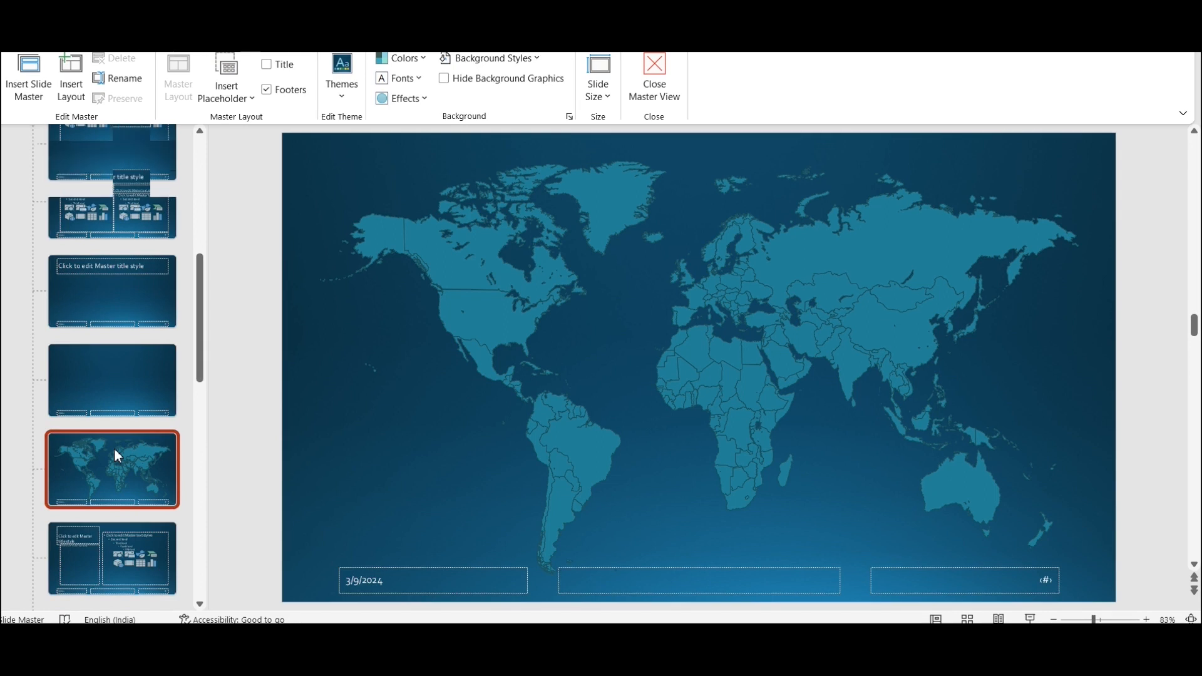
scroll(114, 448, "down", 2)
left_click(860, 366)
right_click(860, 363)
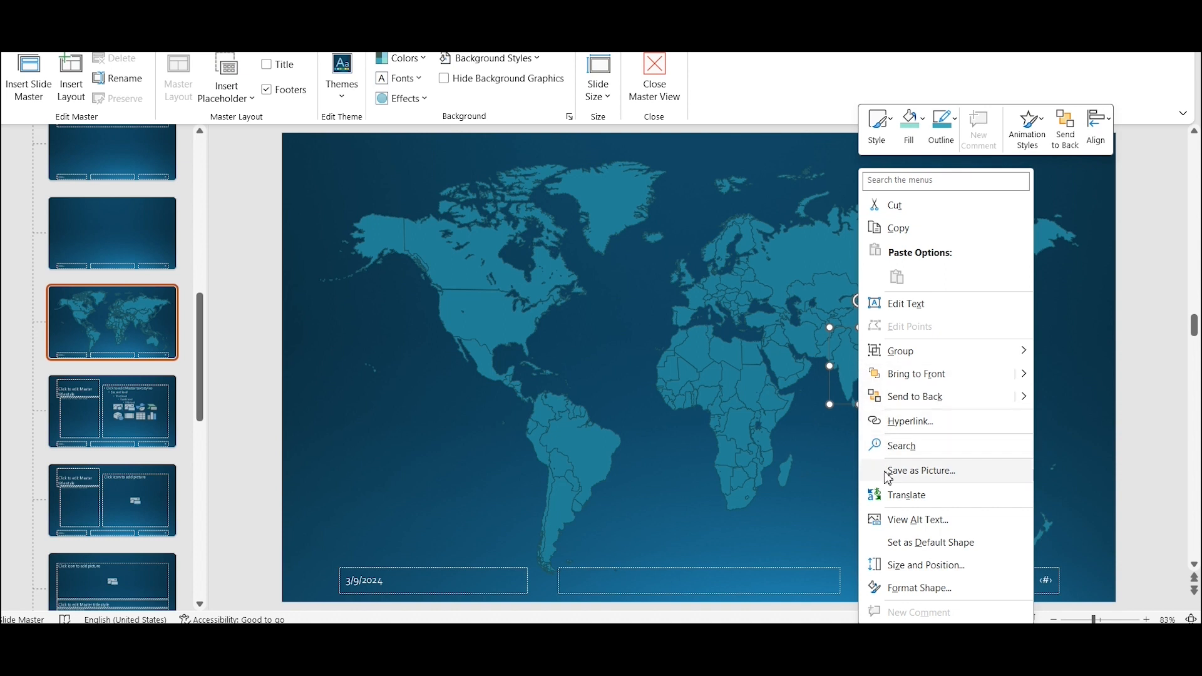
left_click(950, 131)
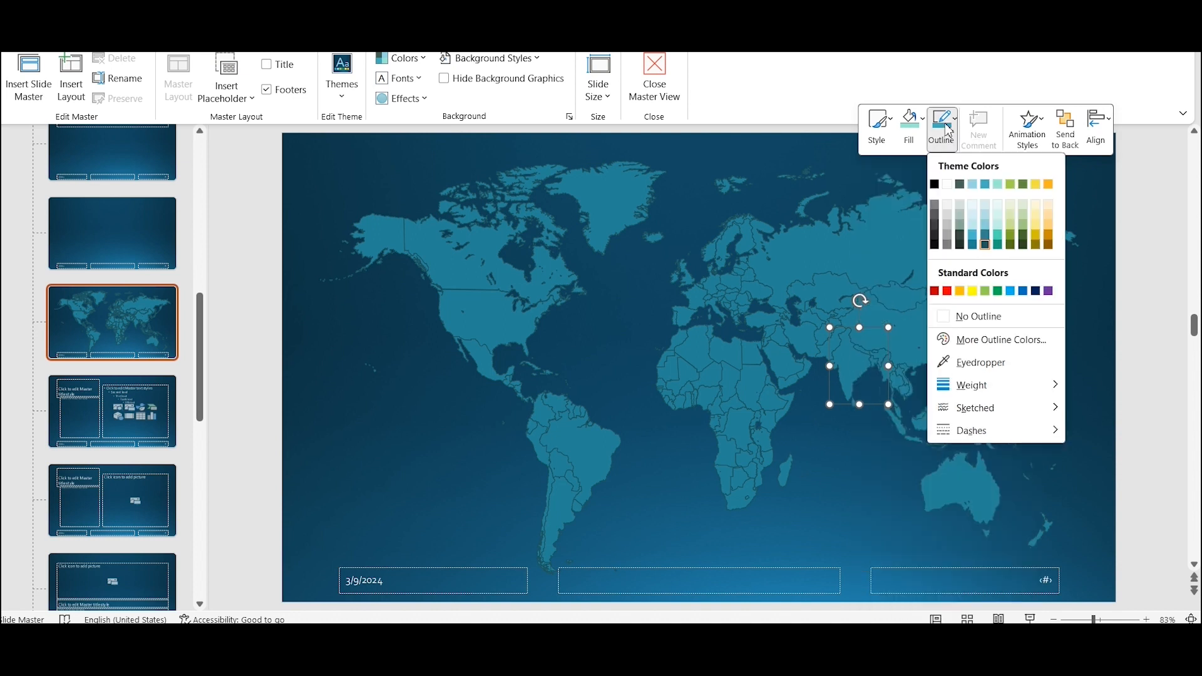
left_click(952, 292)
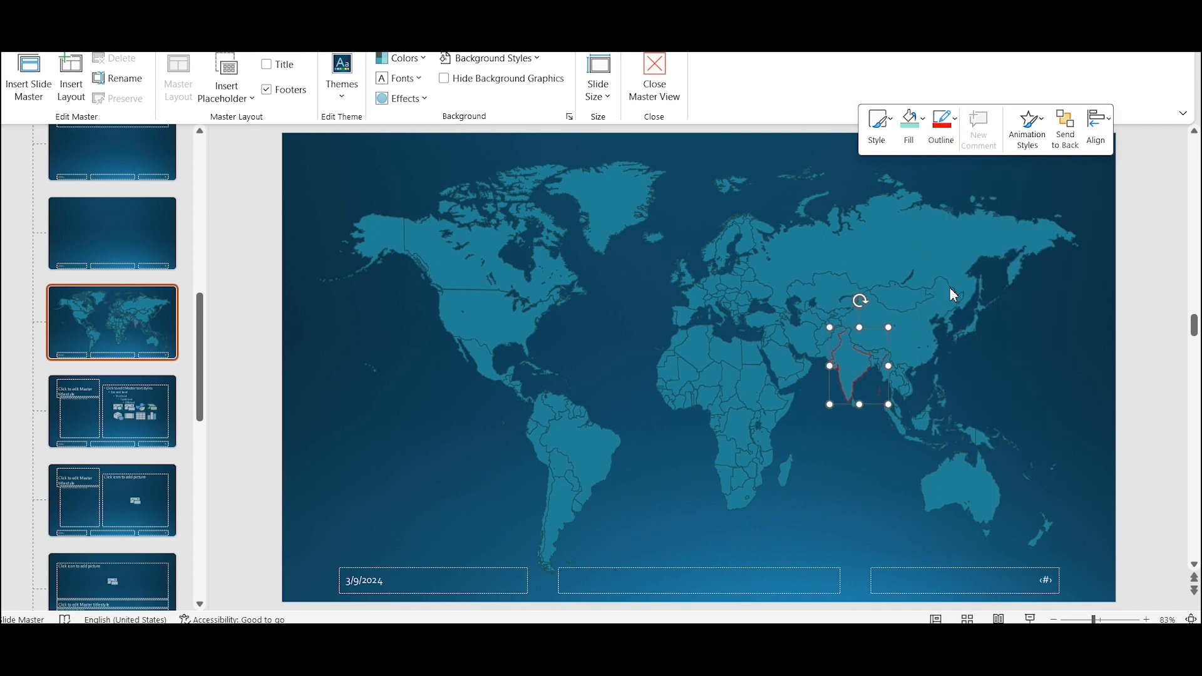
Fill the India shape with the standard yellow colour.
left_click(919, 132)
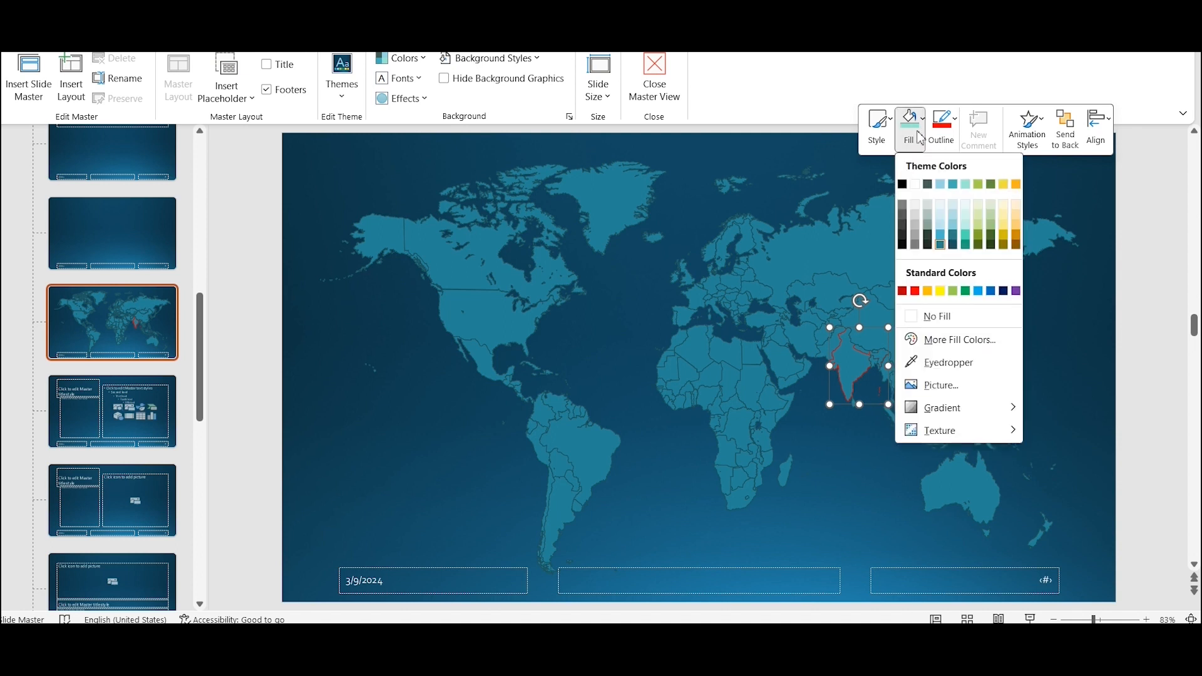
left_click(942, 292)
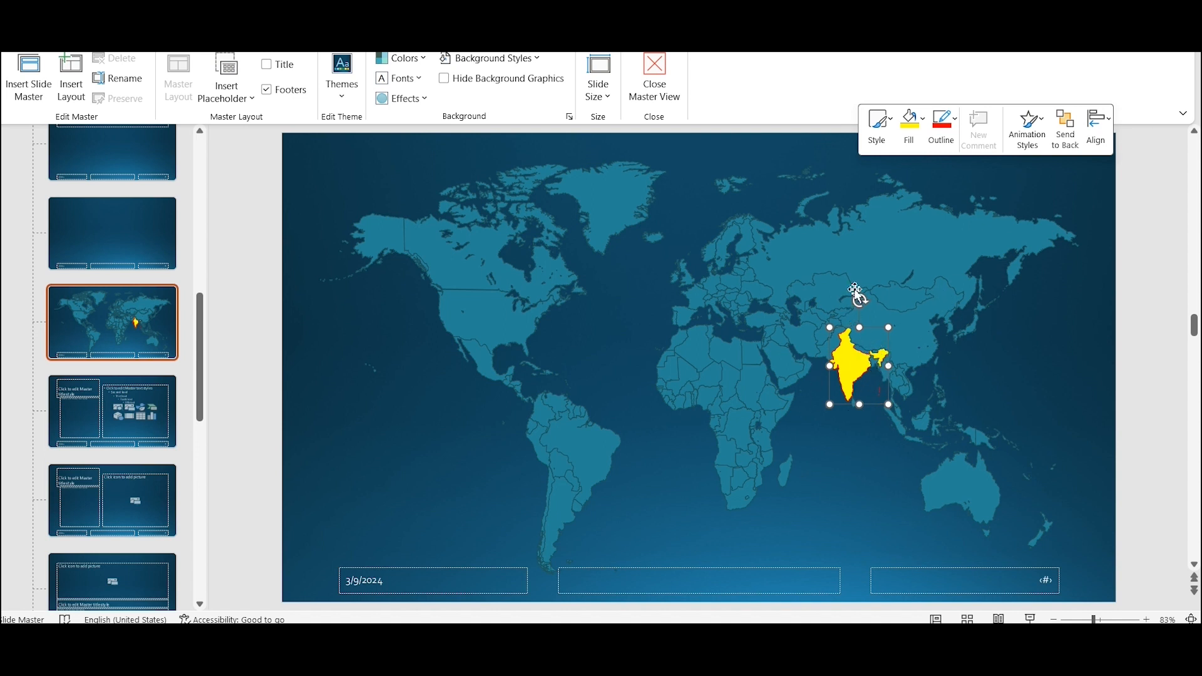
left_click(888, 136)
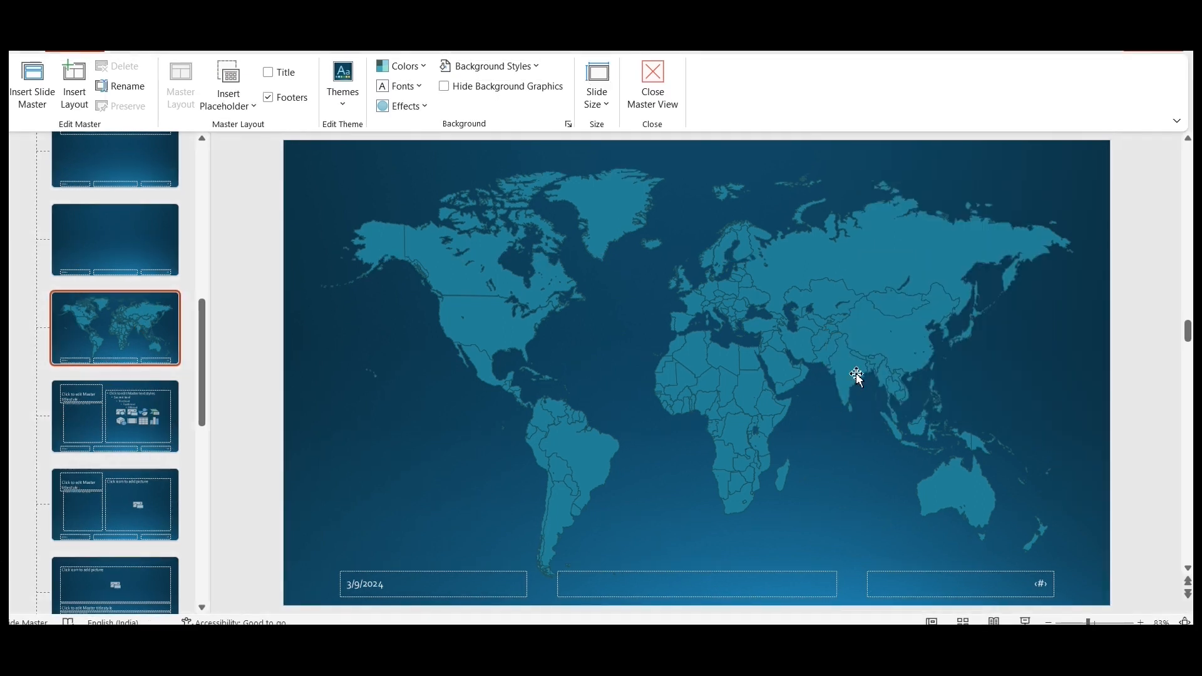
Ungroup the world map graphic into individual country shapes and clear the selection.
left_click(854, 369)
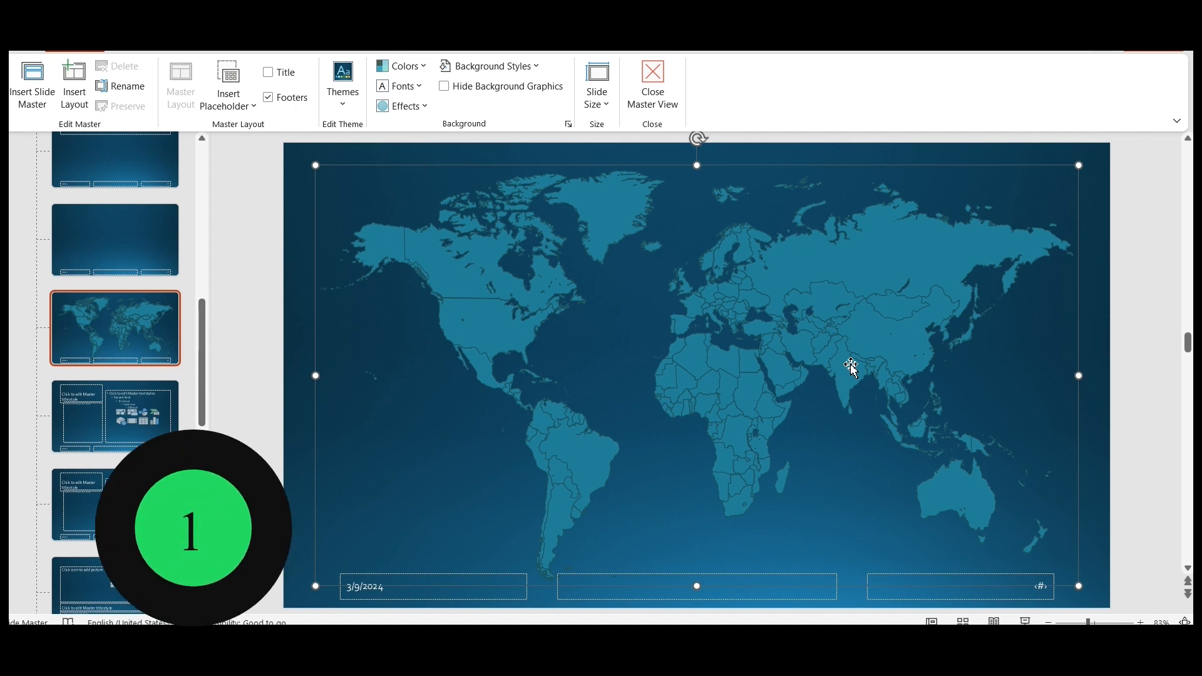
right_click(852, 366)
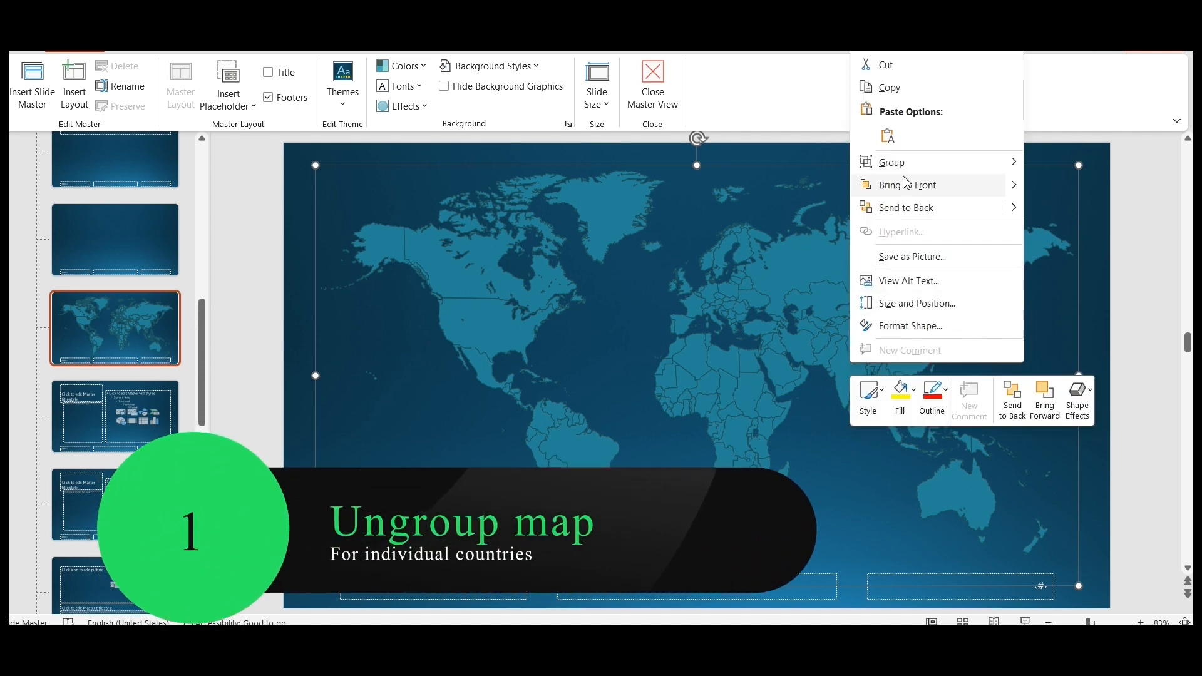
mouse_move(910, 176)
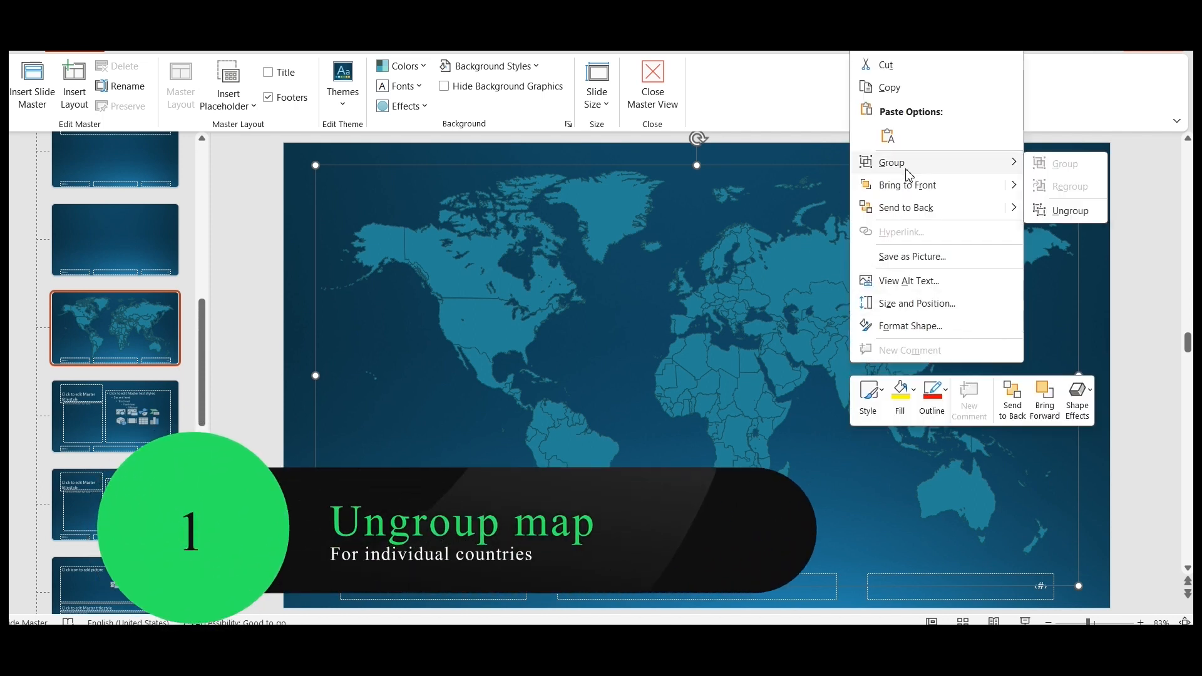
left_click(1067, 211)
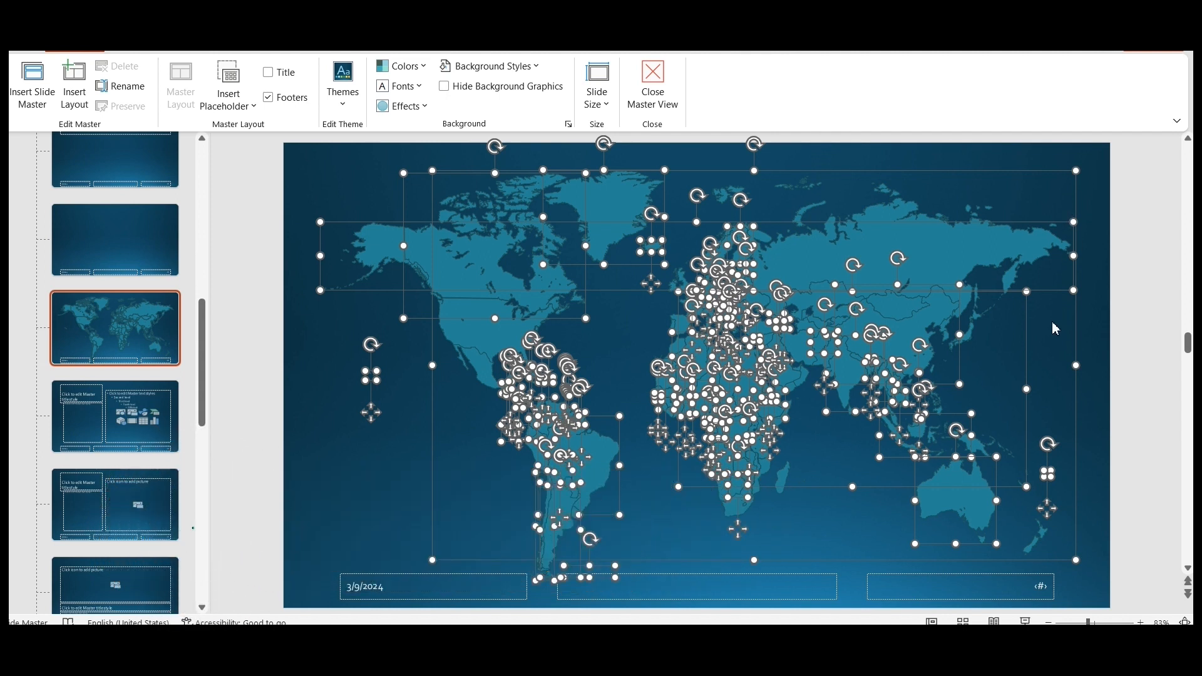
left_click(1054, 325)
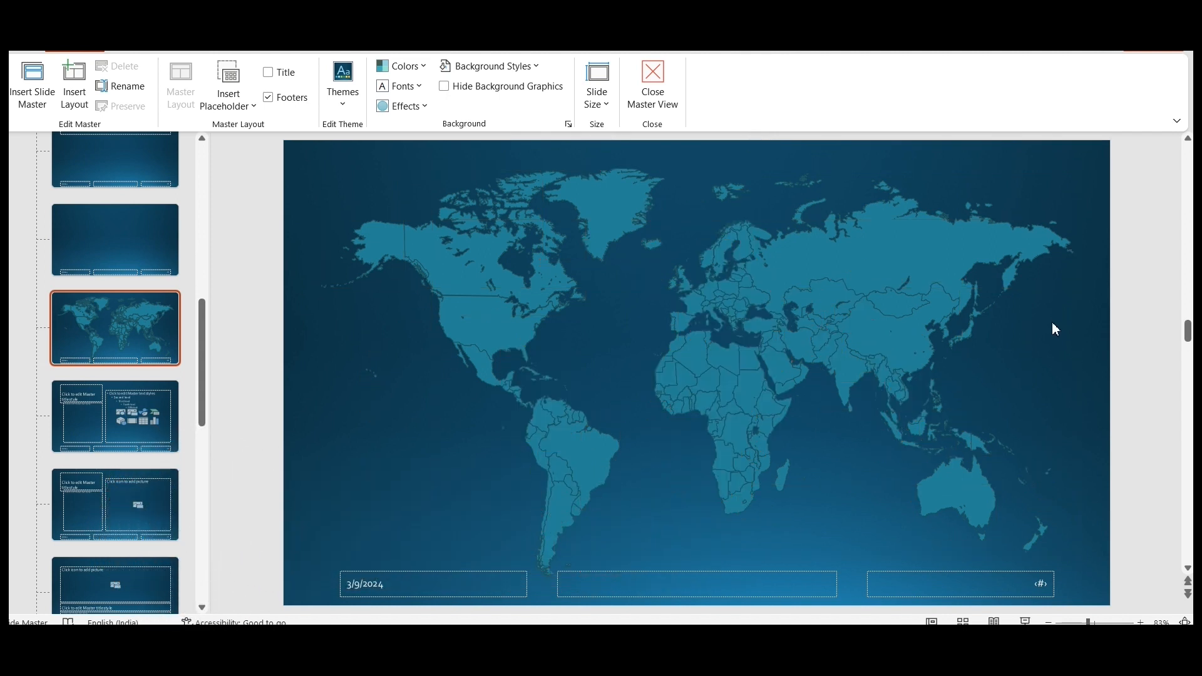
Open the Format Shape options for the India shape alone.
left_click(852, 376)
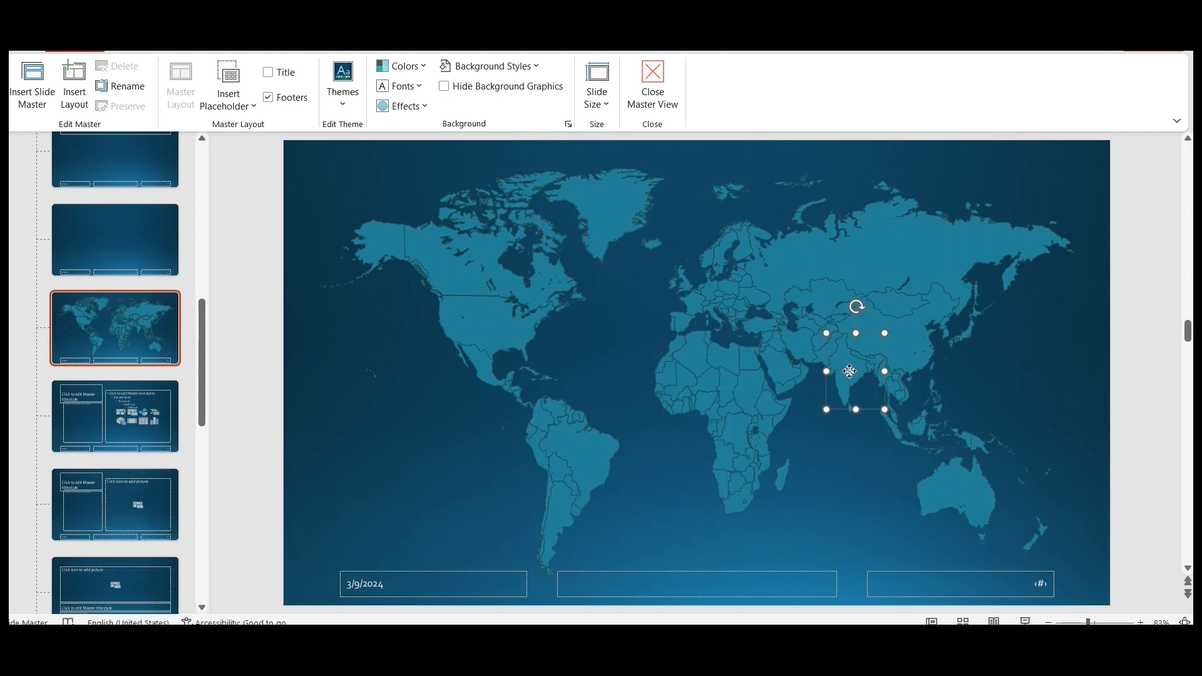
right_click(851, 373)
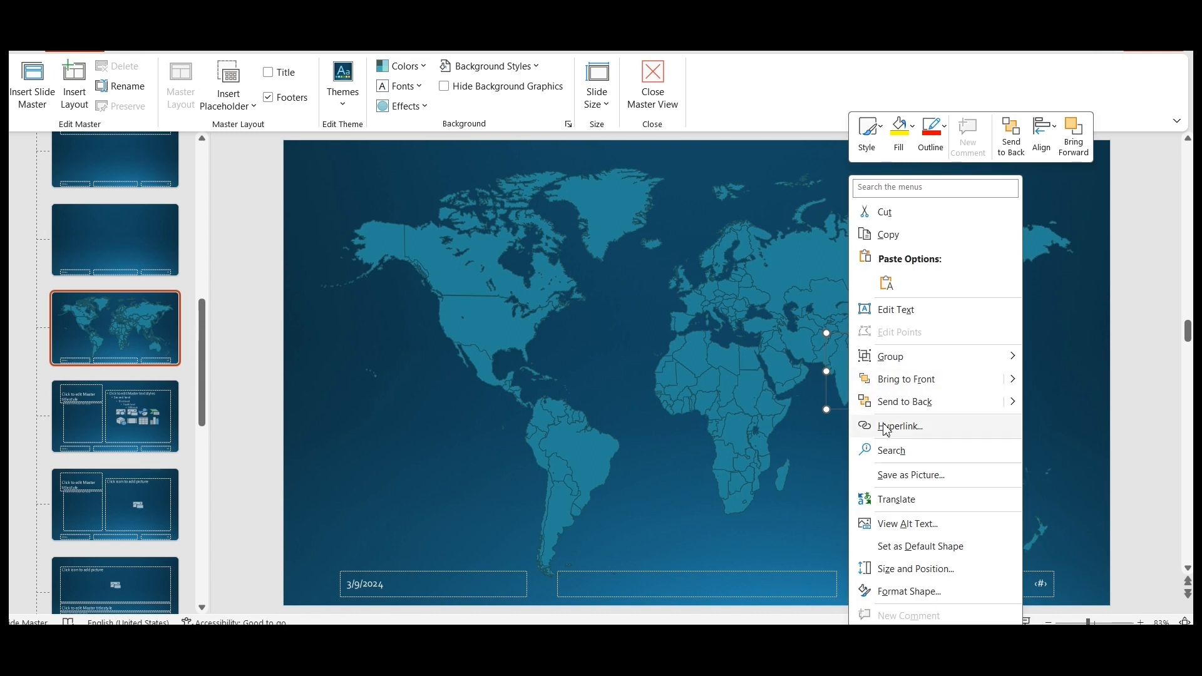
left_click(909, 592)
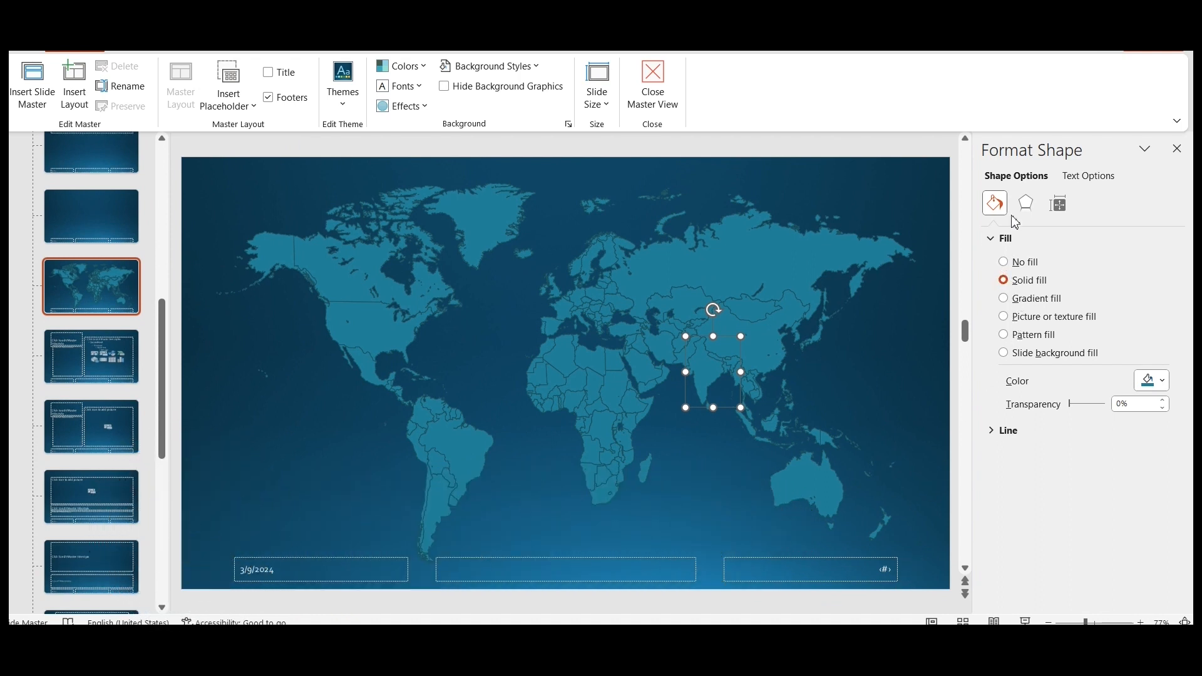
Try gradient, picture or texture, pattern and slide background fills on the India shape.
left_click(1005, 299)
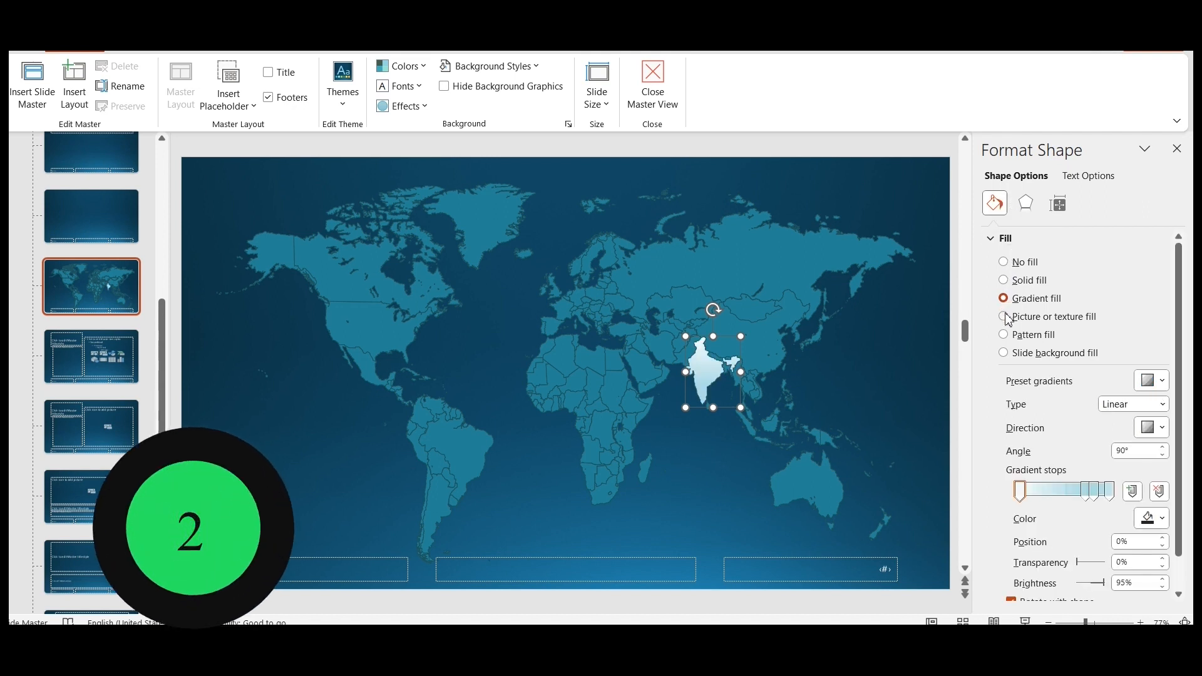
left_click(1005, 317)
left_click(1006, 337)
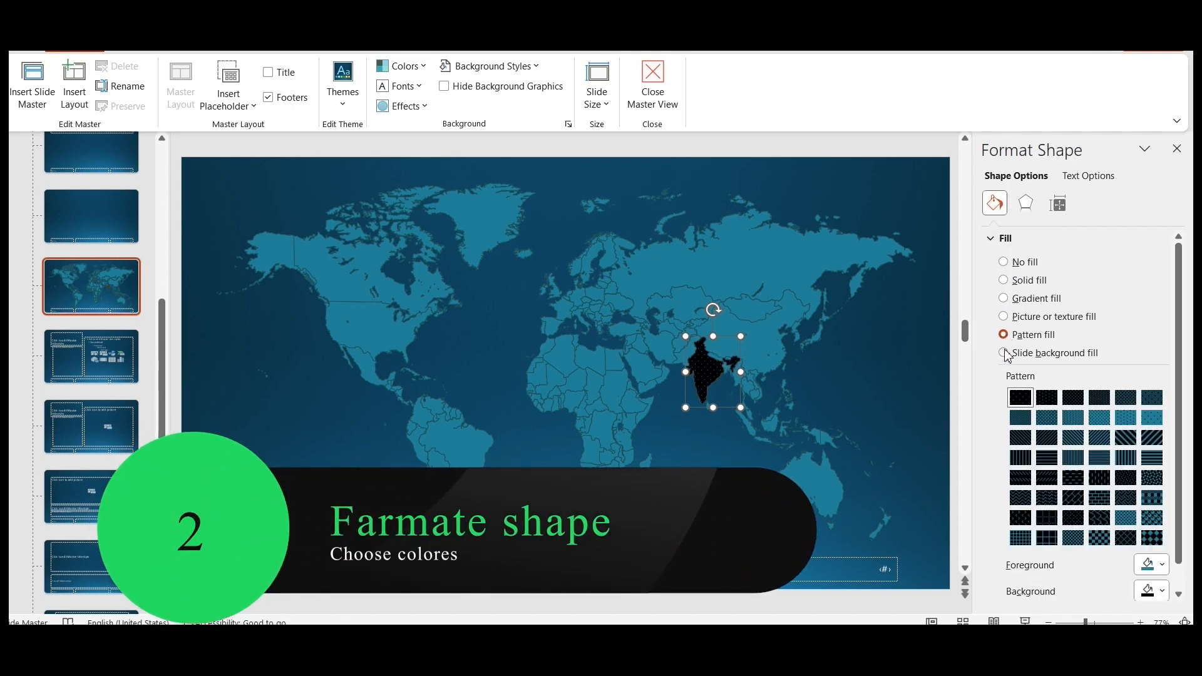
left_click(1005, 352)
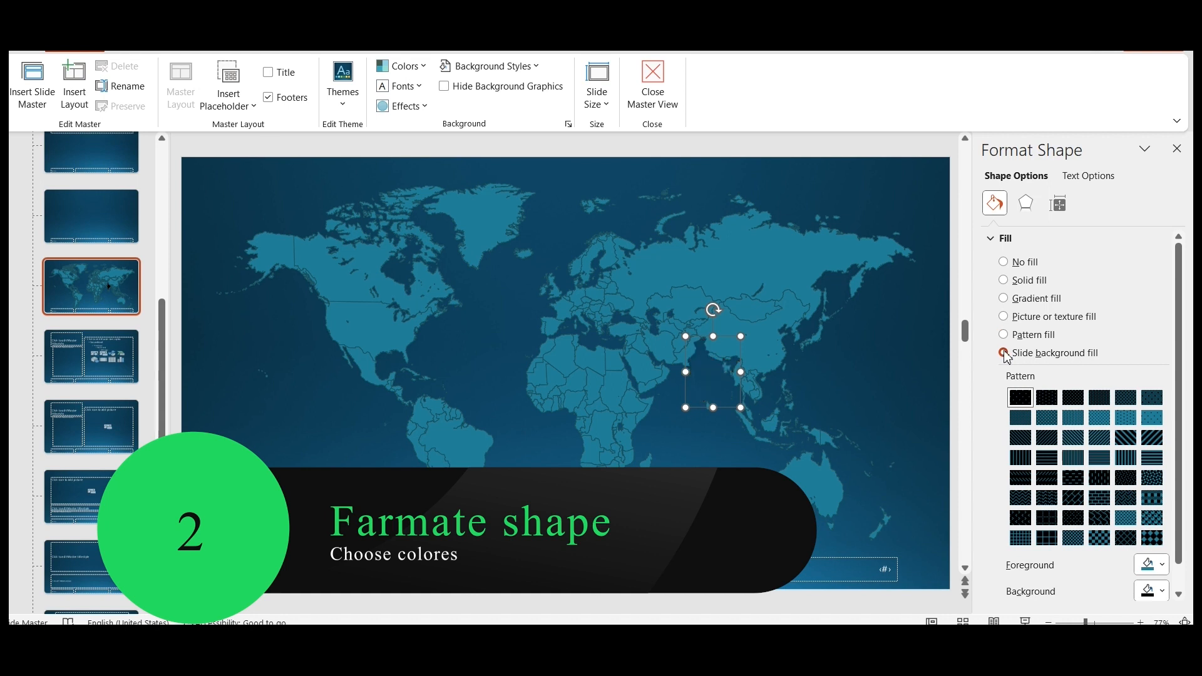
Give the India shape a solid fill in standard yellow.
left_click(1004, 282)
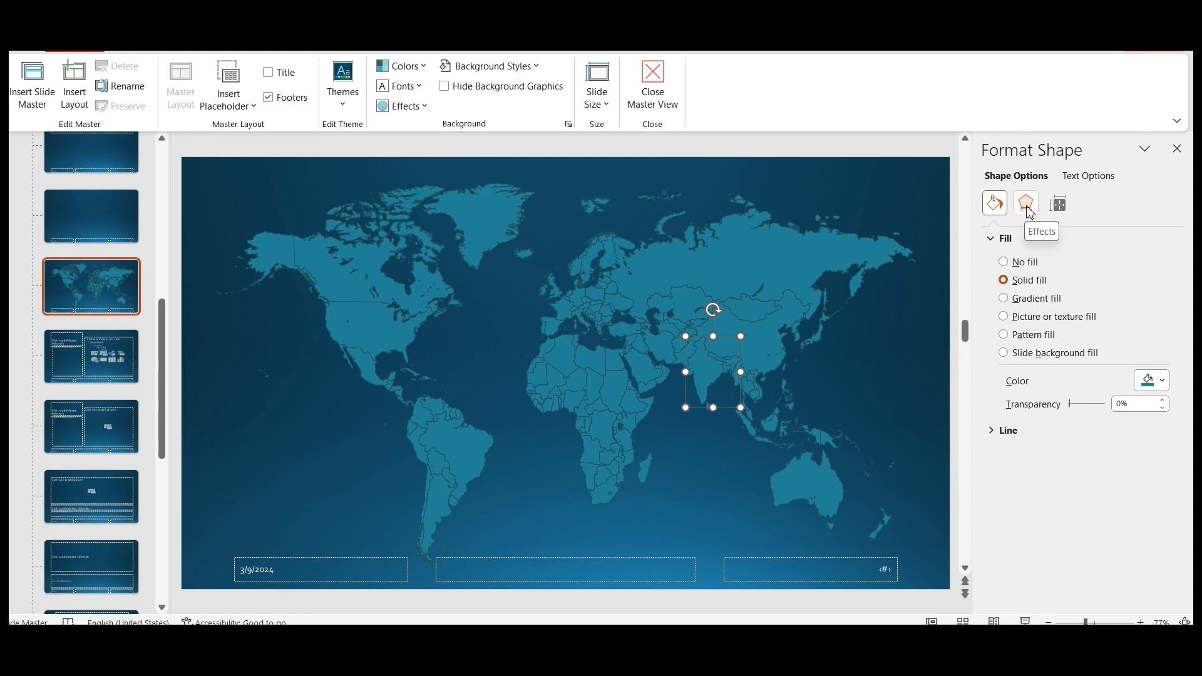
left_click(1161, 392)
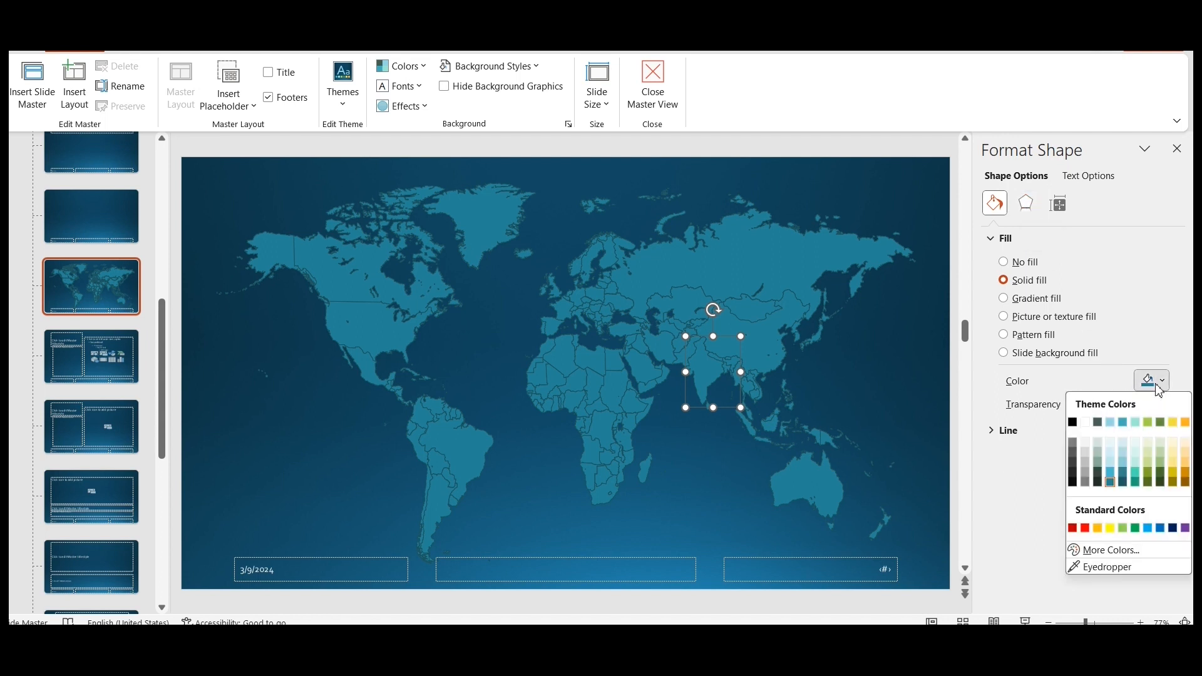
left_click(1113, 529)
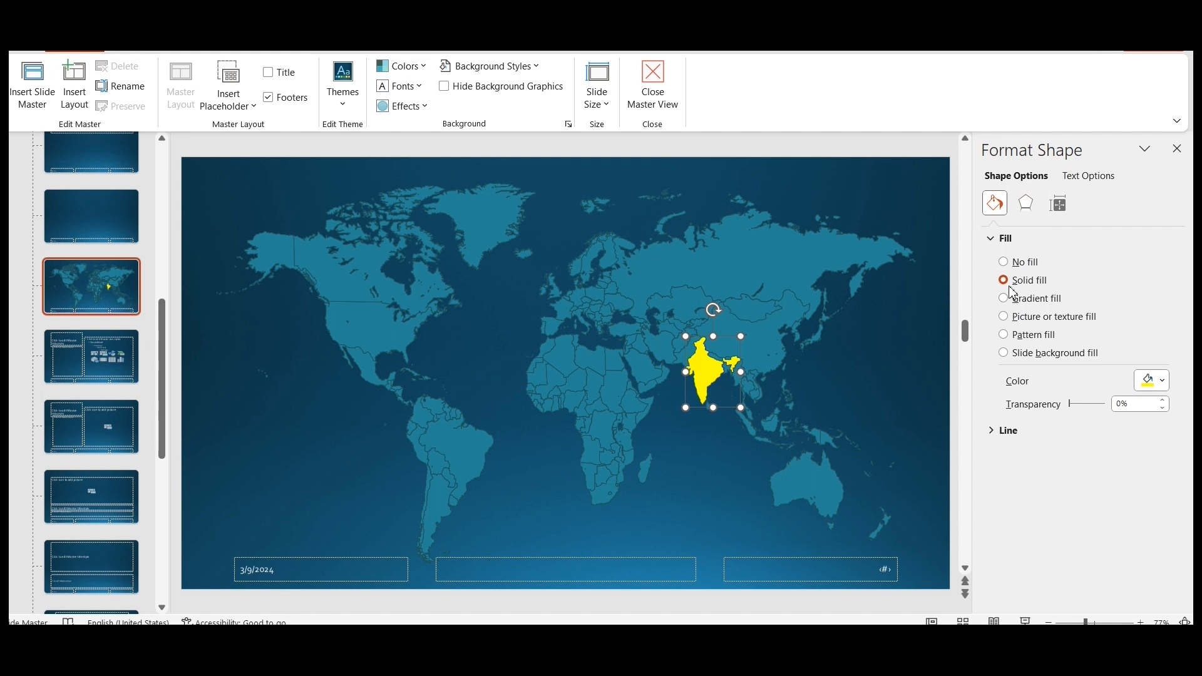
Apply a 5 pt glow preset to the India shape and set the glow colour to standard red.
left_click(1028, 206)
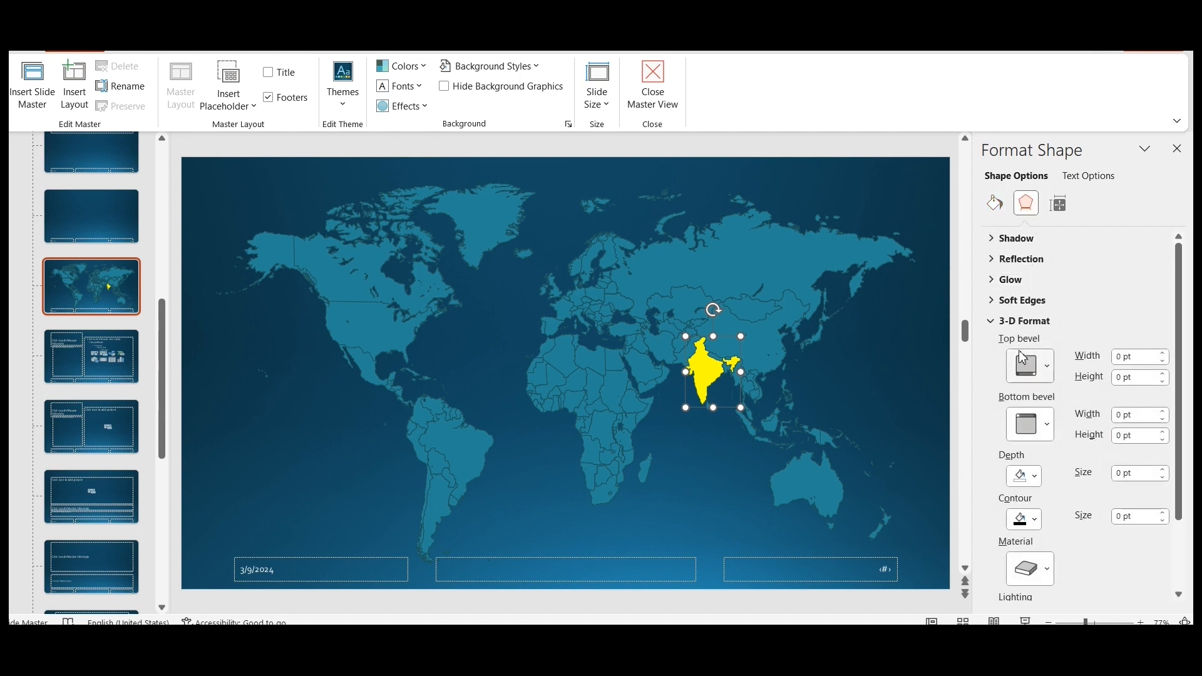
left_click(999, 244)
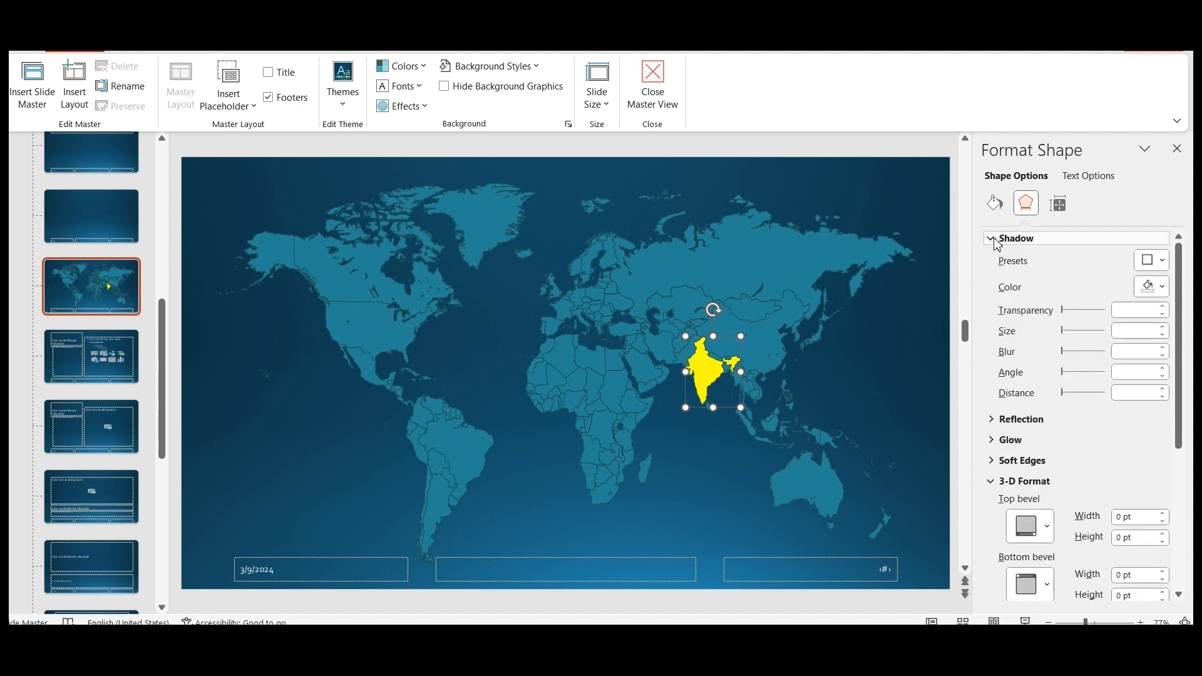
left_click(999, 243)
left_click(996, 268)
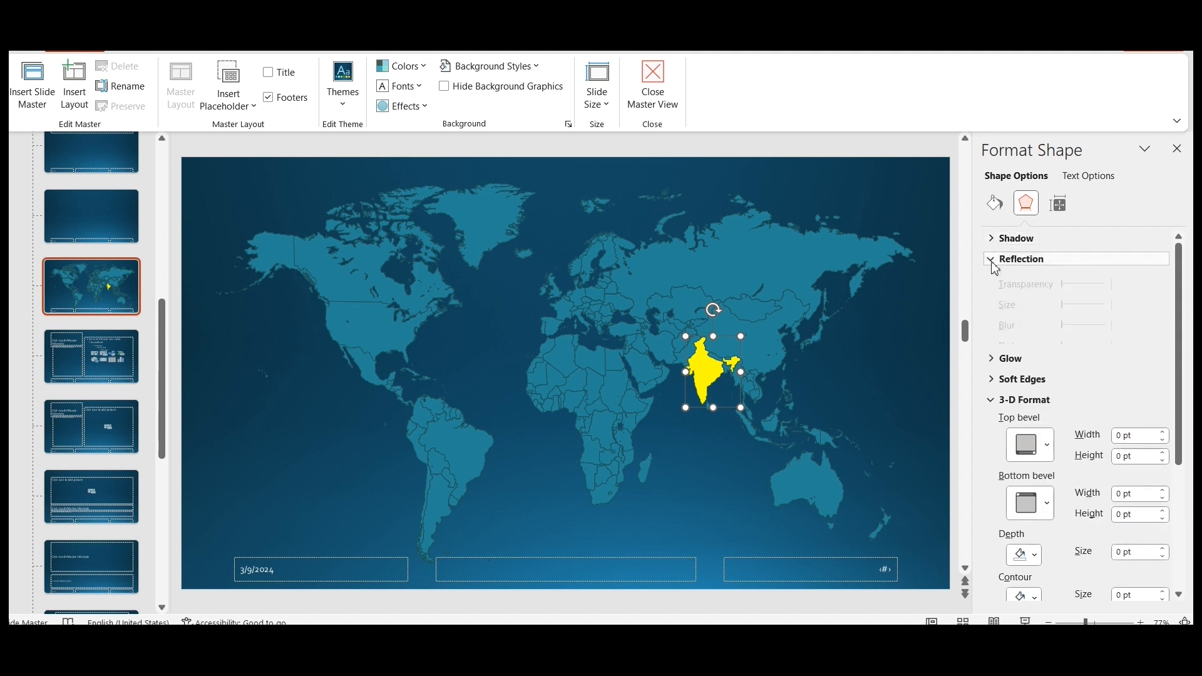
left_click(996, 266)
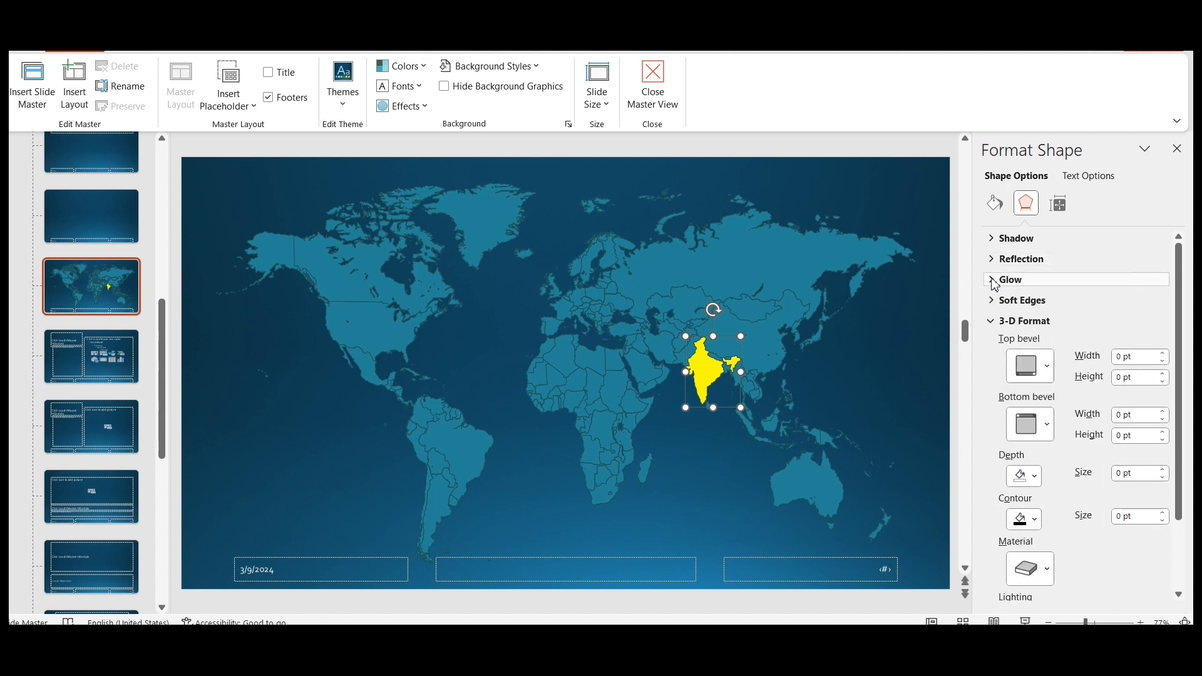
left_click(996, 283)
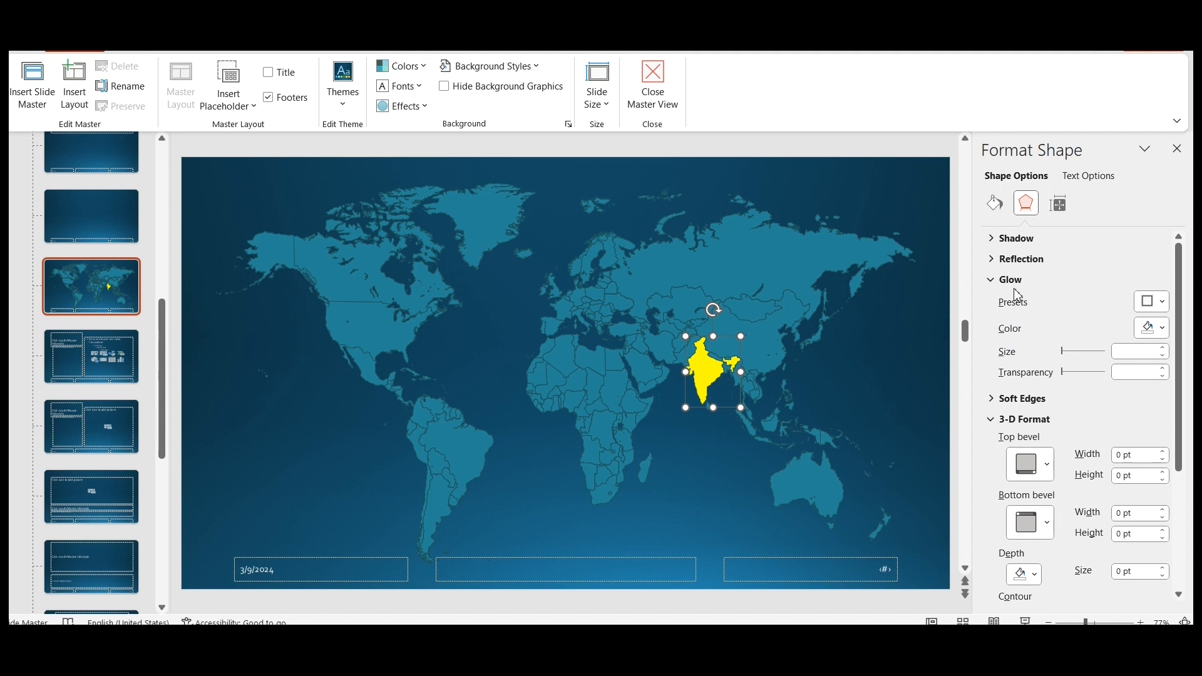
left_click(1166, 307)
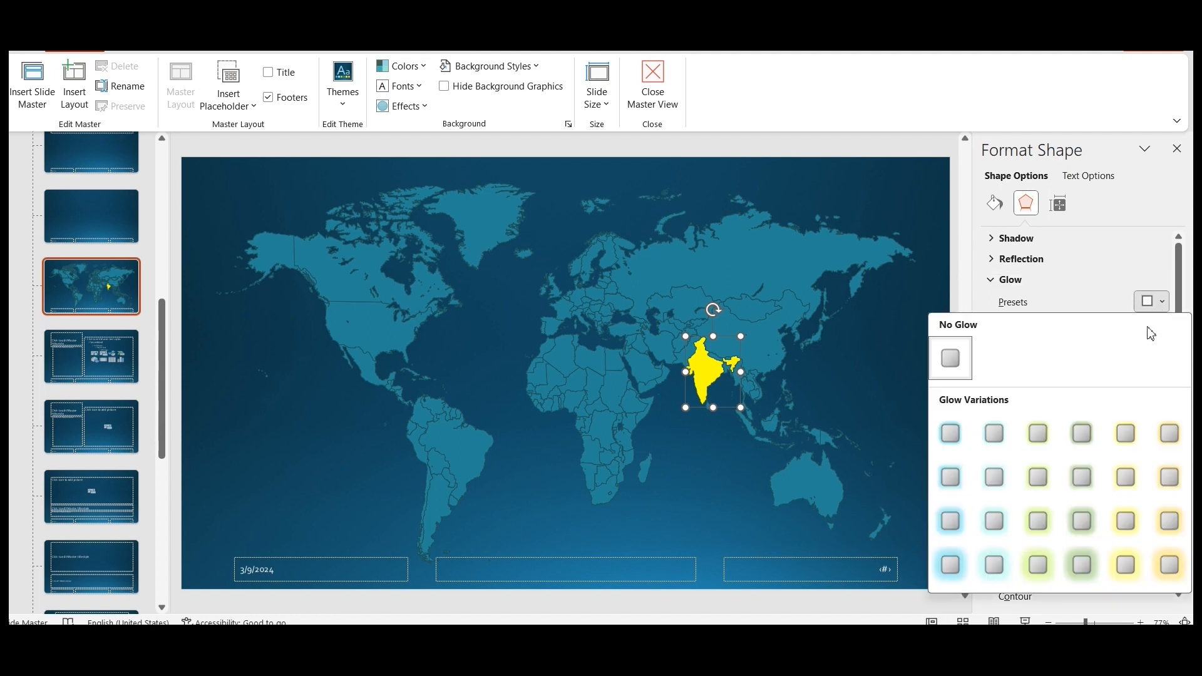
key("Escape")
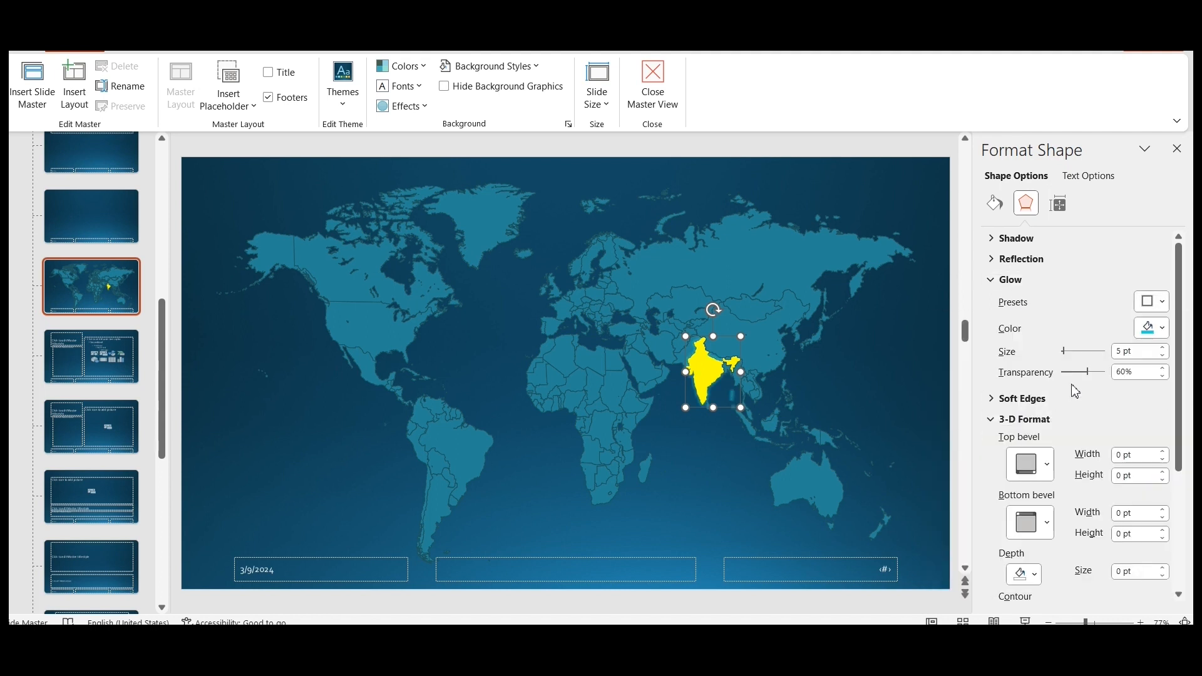
left_click(1154, 334)
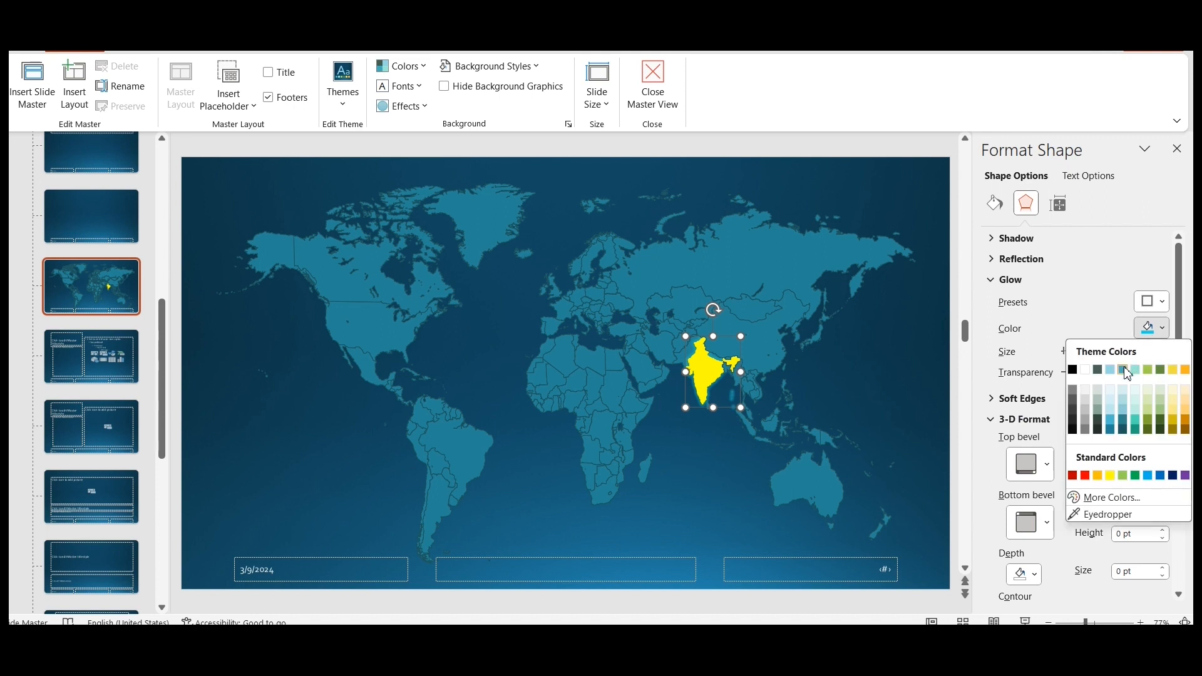
left_click(1087, 477)
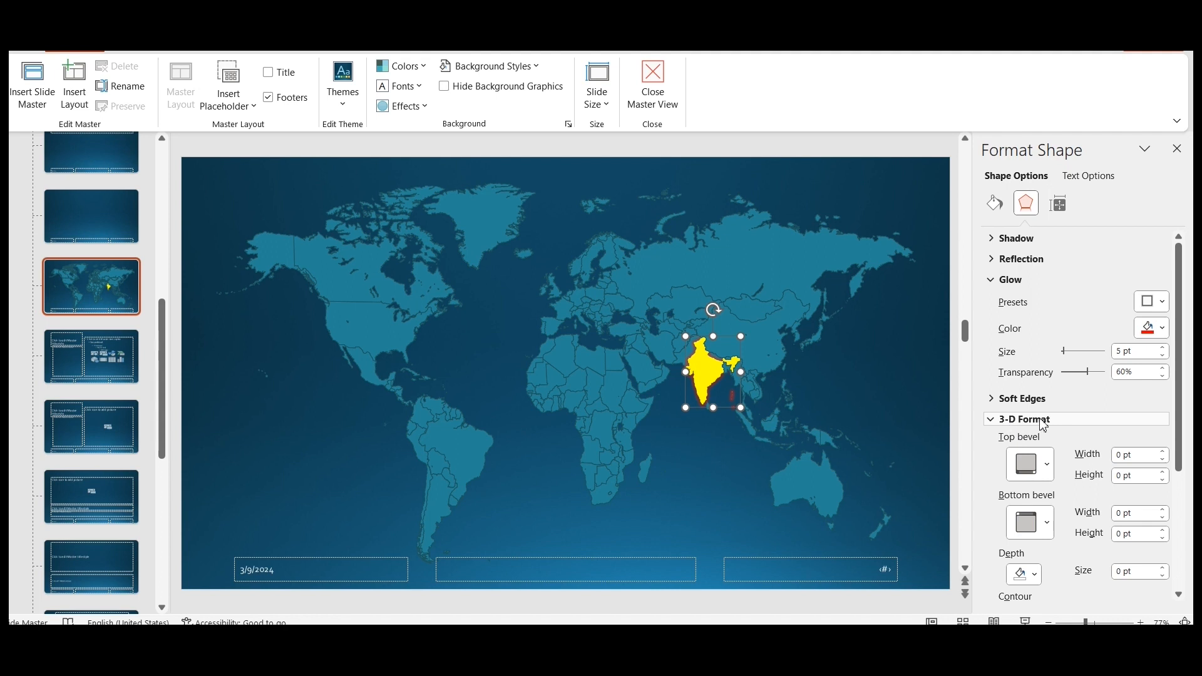
Apply the first bevel preset, 6 pt wide and 6 pt high, to both the top and bottom bevels of the India shape.
left_click(1049, 467)
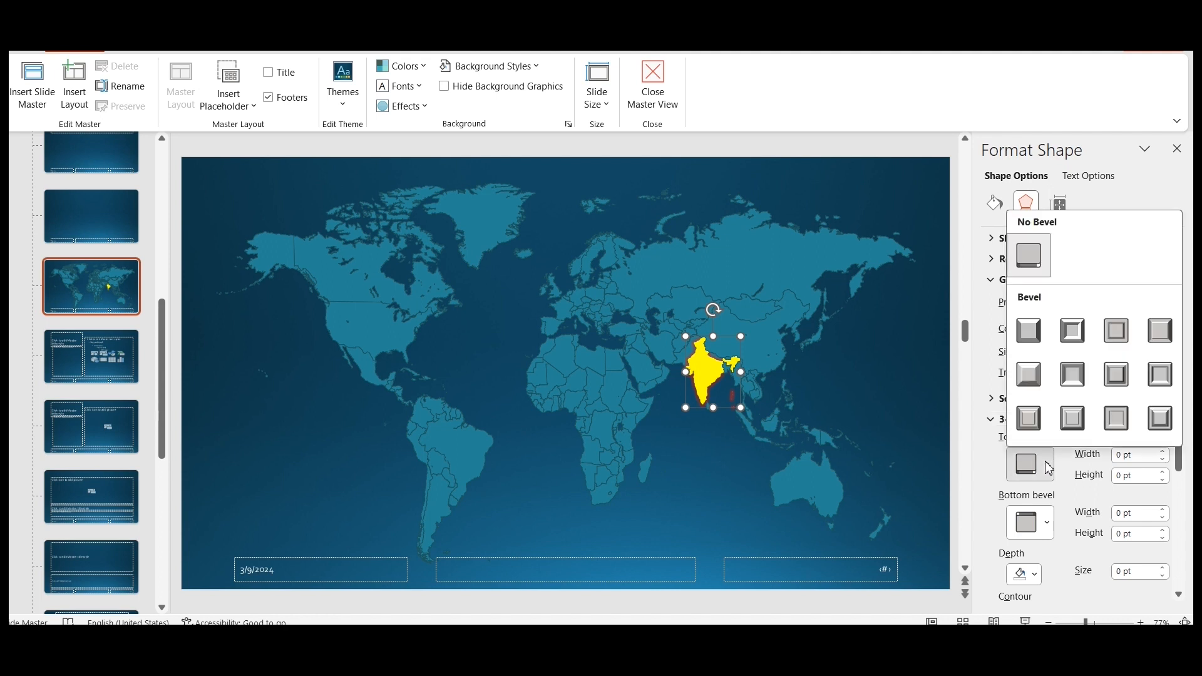
left_click(1040, 338)
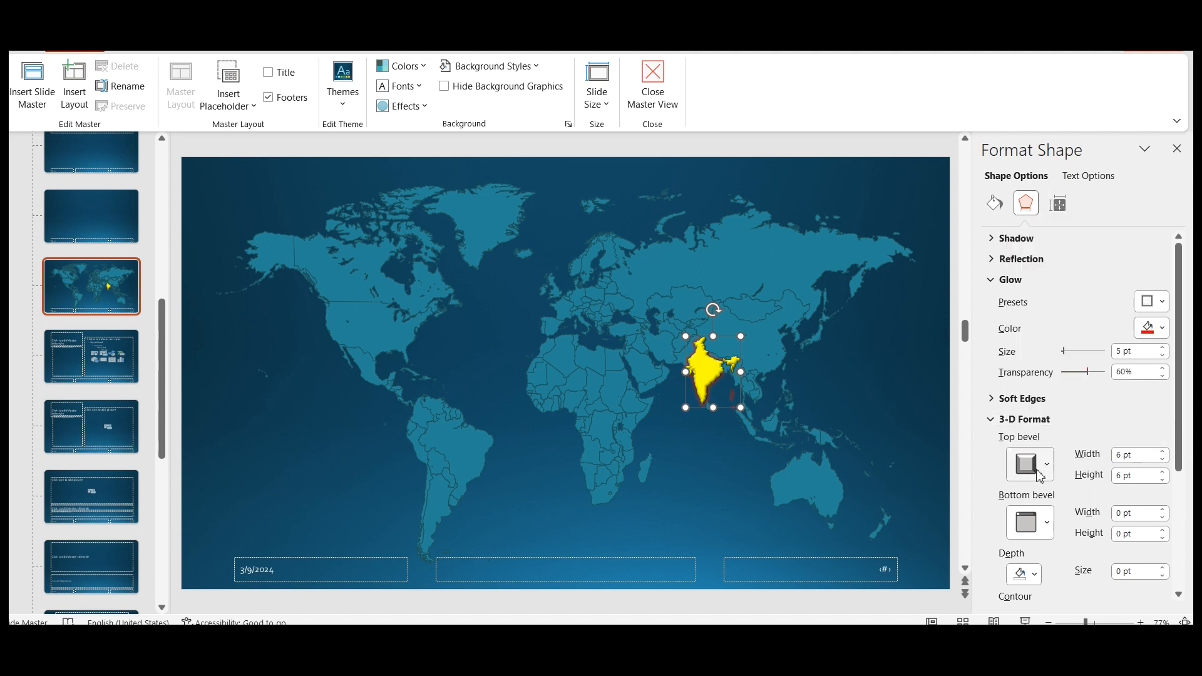
left_click(1049, 525)
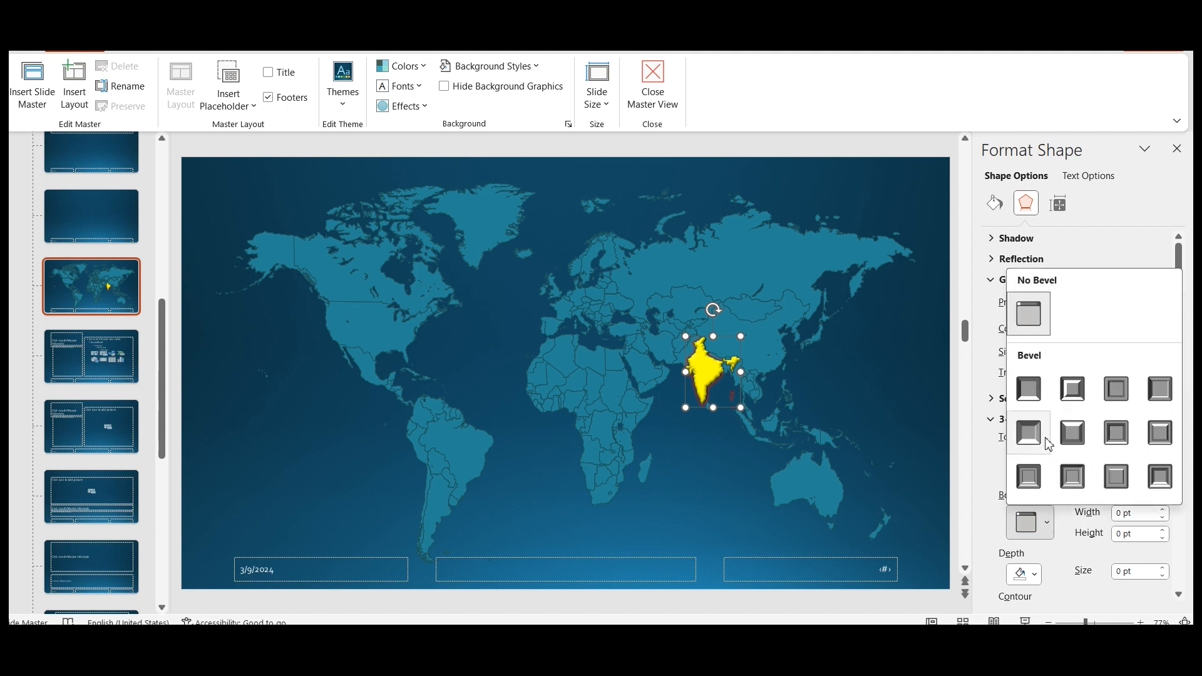
left_click(1034, 396)
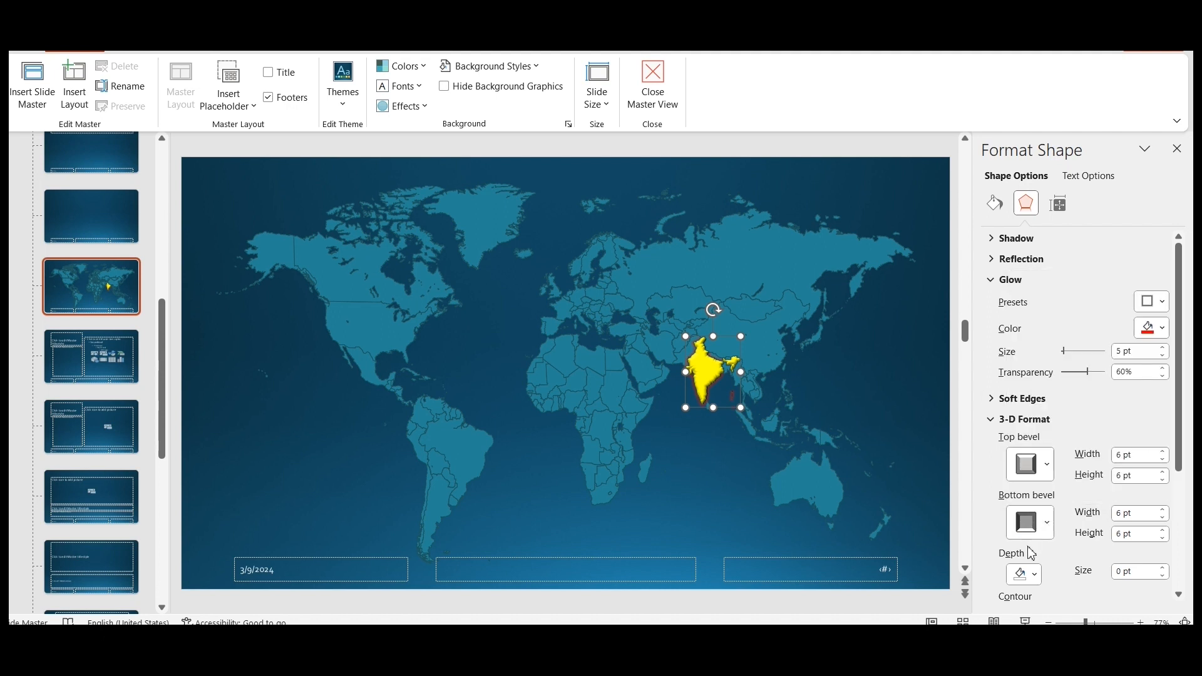
Set the India shape's 3-D depth colour to a darker theme blue and its contour colour to standard green.
scroll(1030, 551, "down", 3)
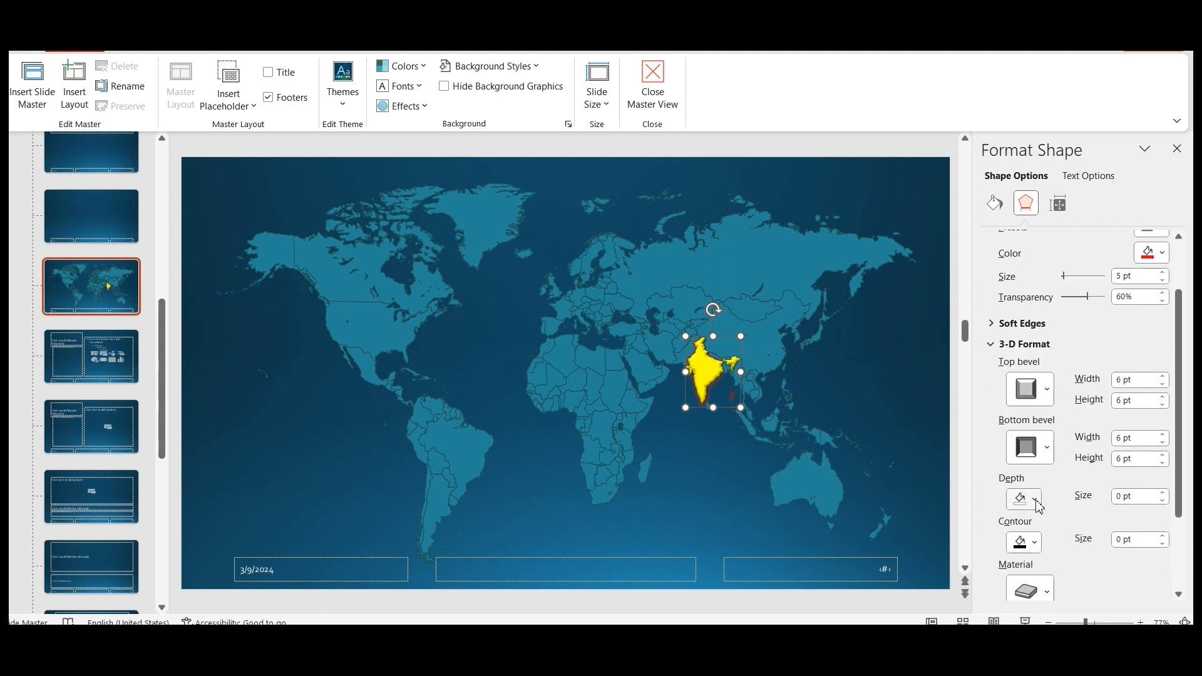
left_click(1036, 500)
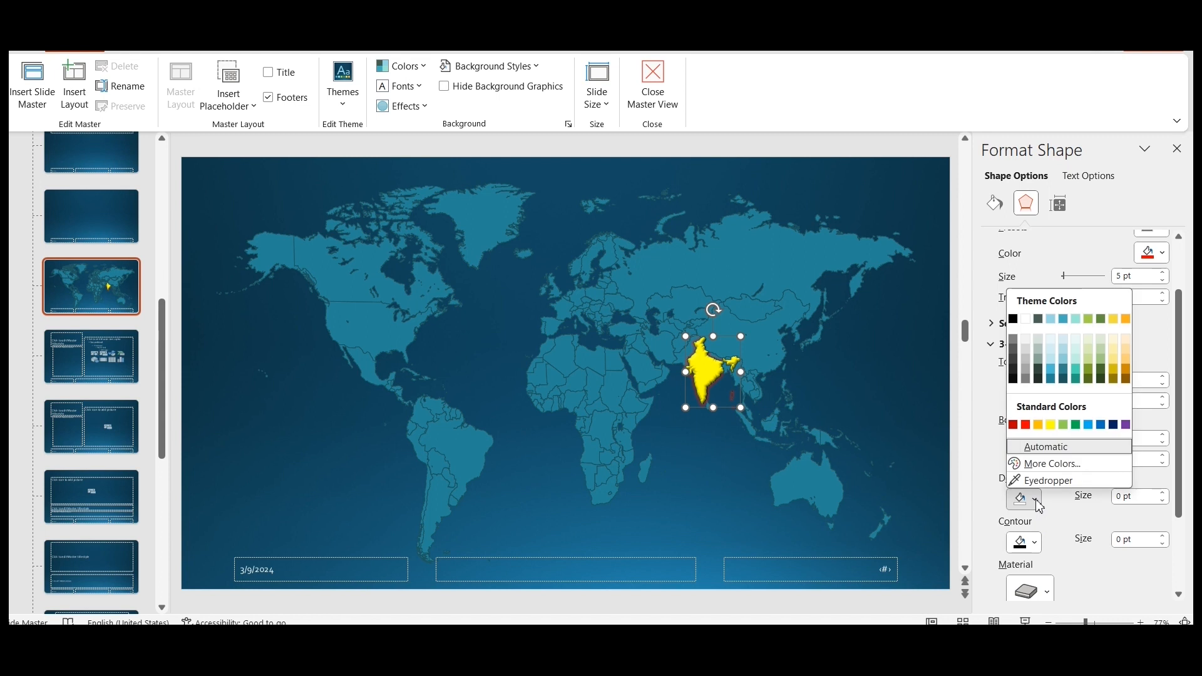
left_click(1052, 372)
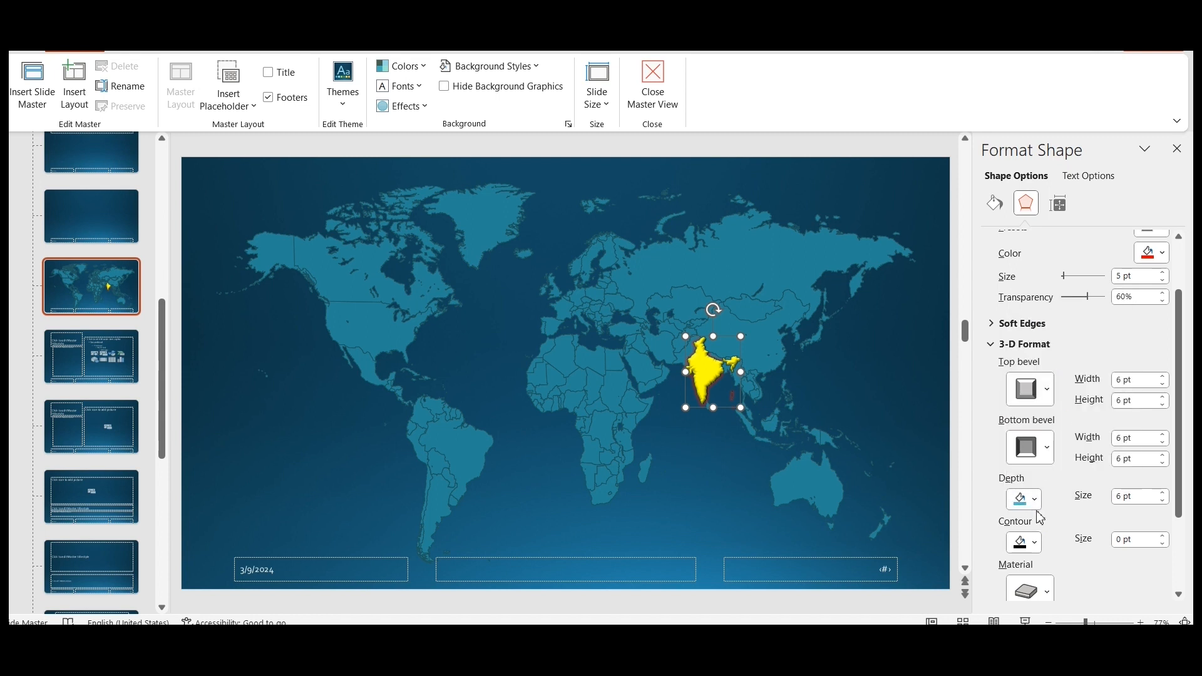
left_click(1037, 544)
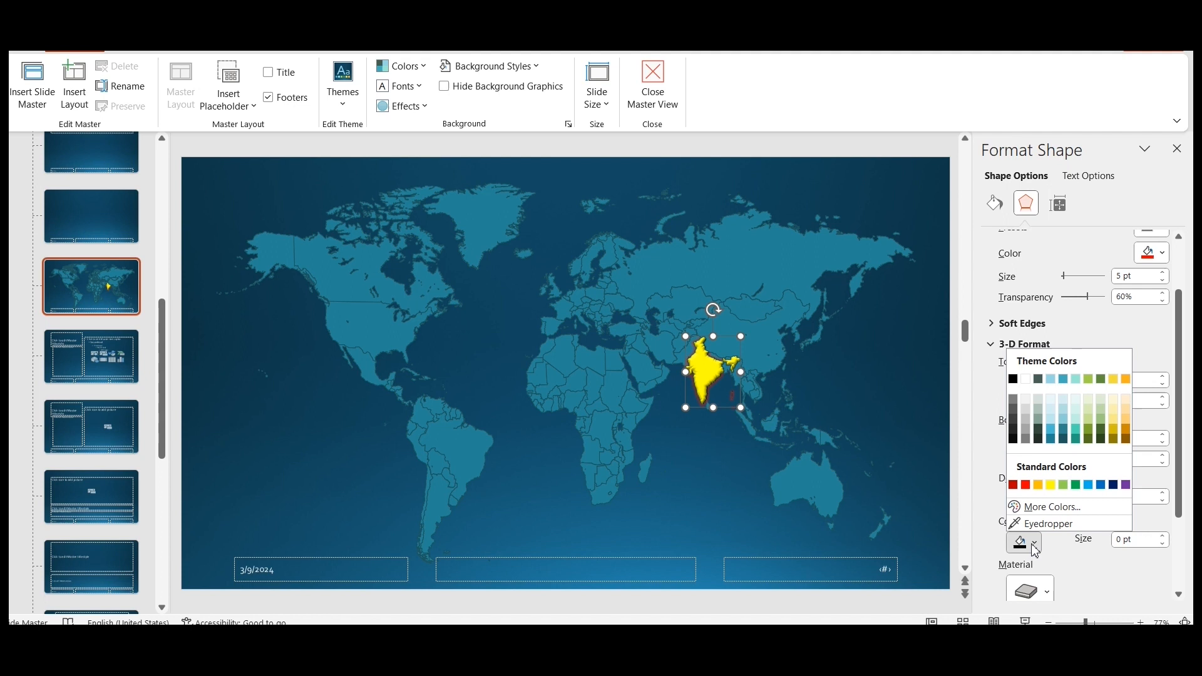
left_click(1075, 486)
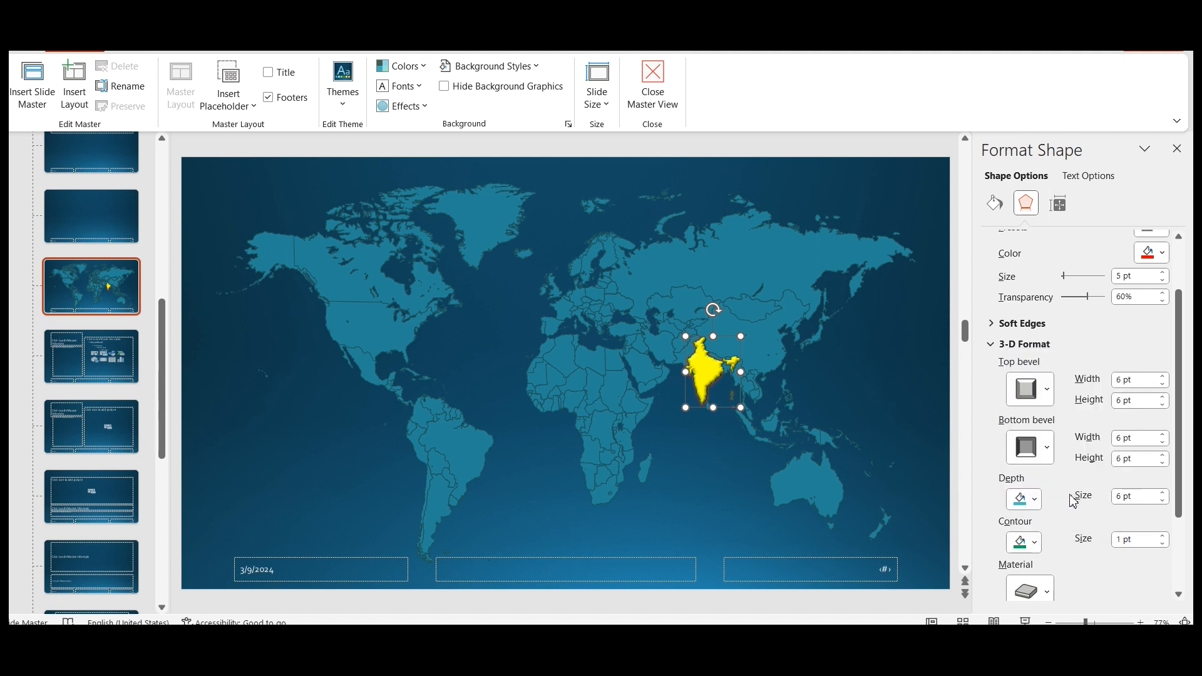
Set the India shape's 3-D contour colour to standard red and its material to the first Special Effect preset.
left_click(1035, 543)
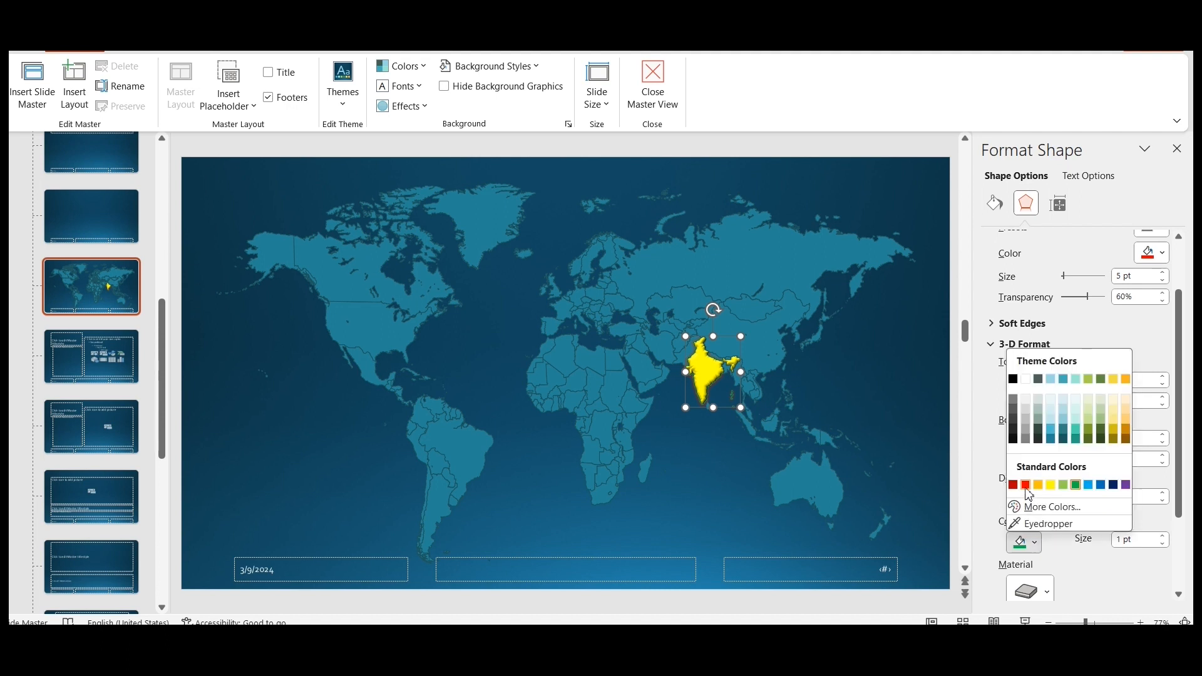
left_click(1026, 486)
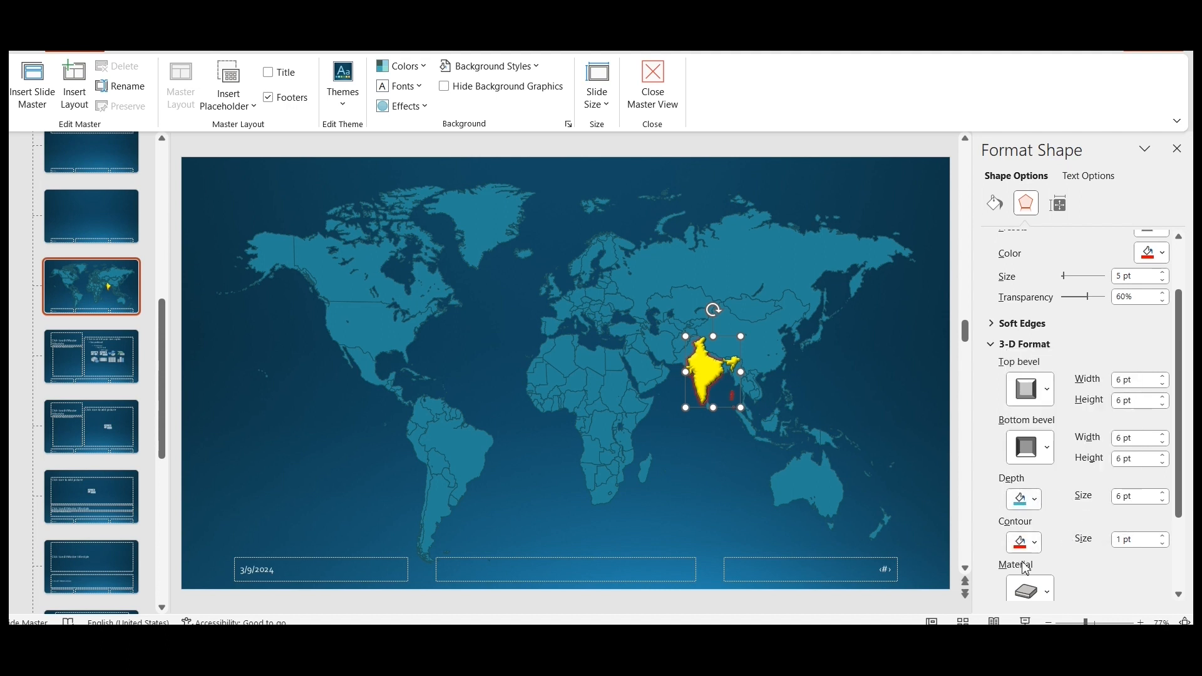
scroll(1040, 583, "down", 1)
left_click(1049, 562)
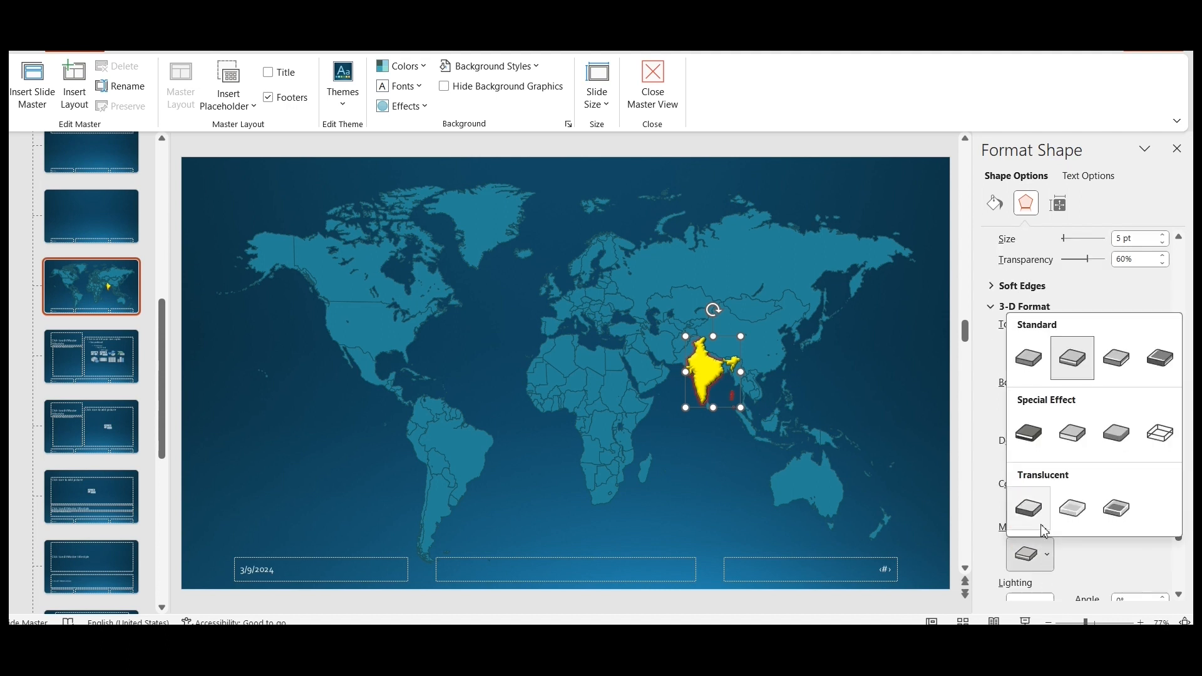
left_click(1032, 449)
scroll(1042, 549, "down", 2)
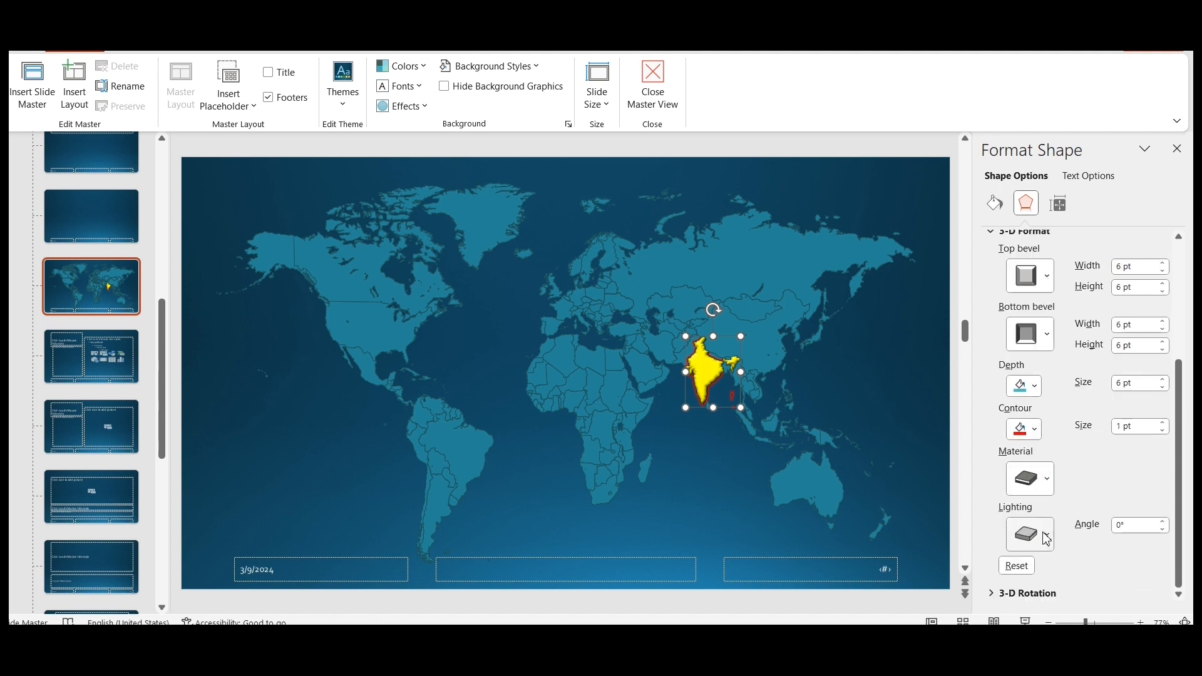
Try the second Cool lighting preset on the India shape and set its lighting back to the first Neutral preset.
left_click(1048, 540)
left_click(1076, 420)
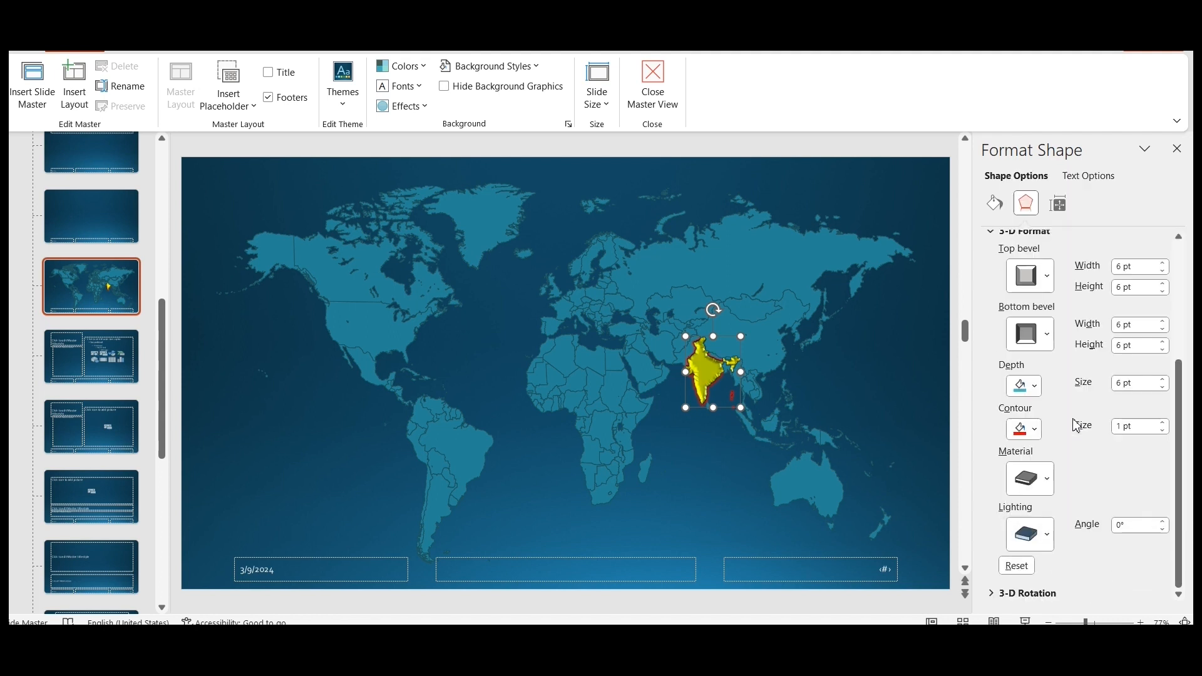
left_click(1058, 534)
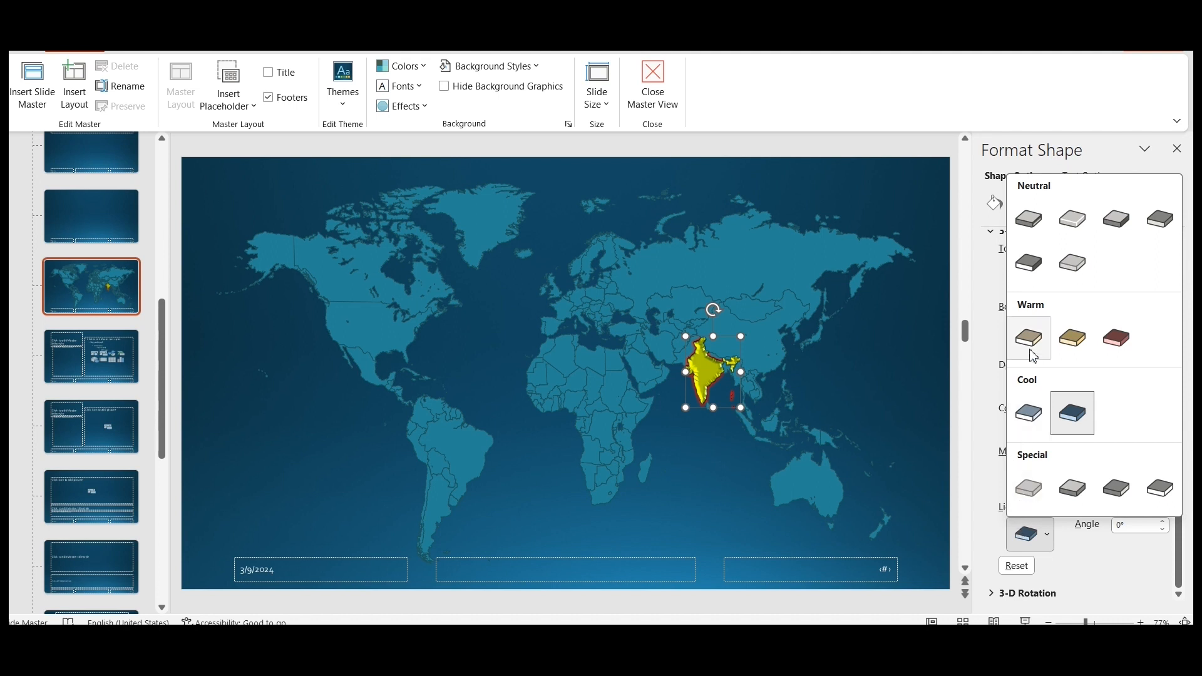
left_click(1034, 224)
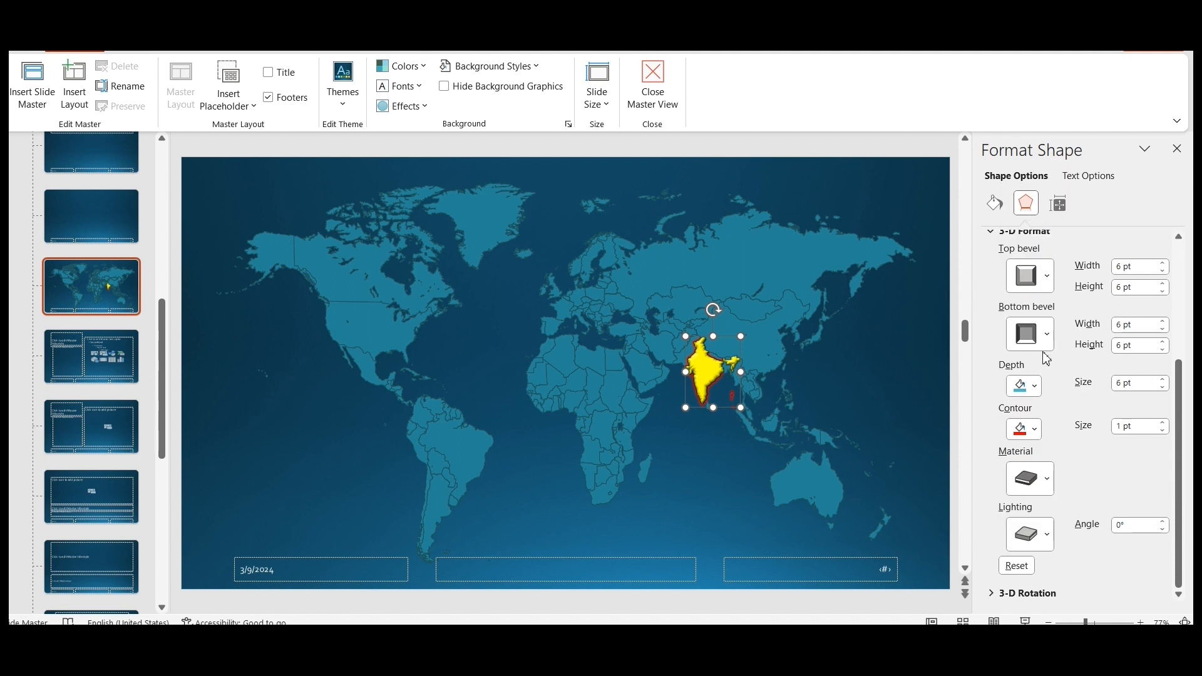
Open the India shape's size settings to adjust its height.
left_click(1064, 202)
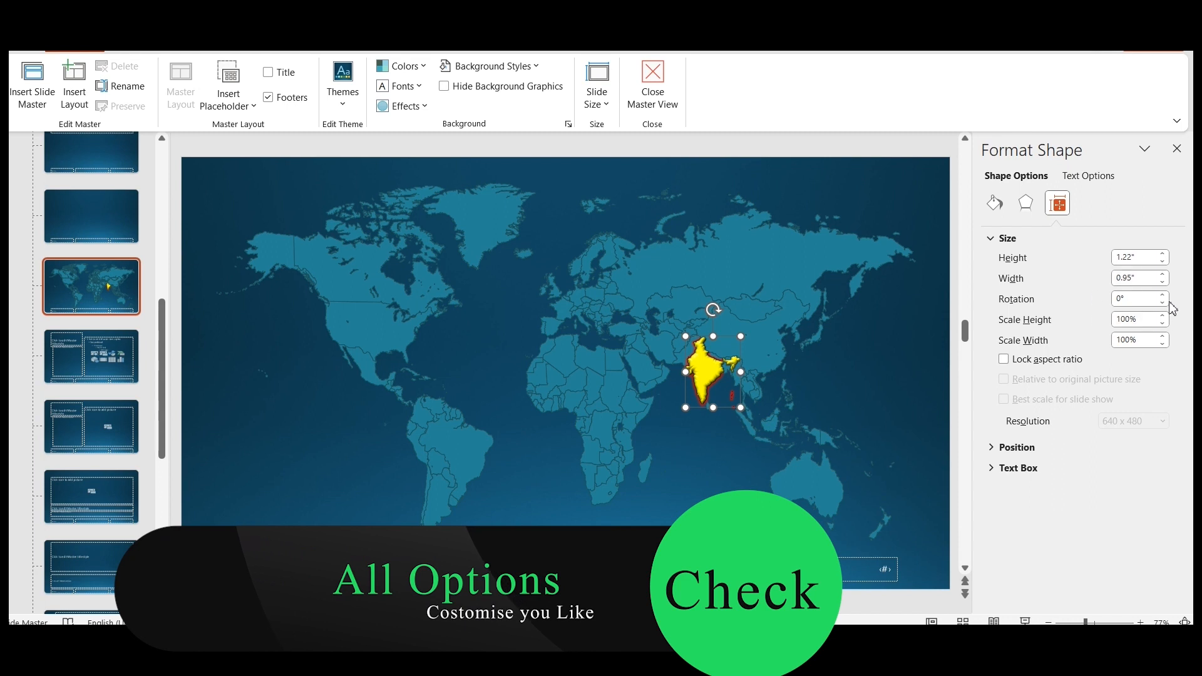
left_click(1163, 262)
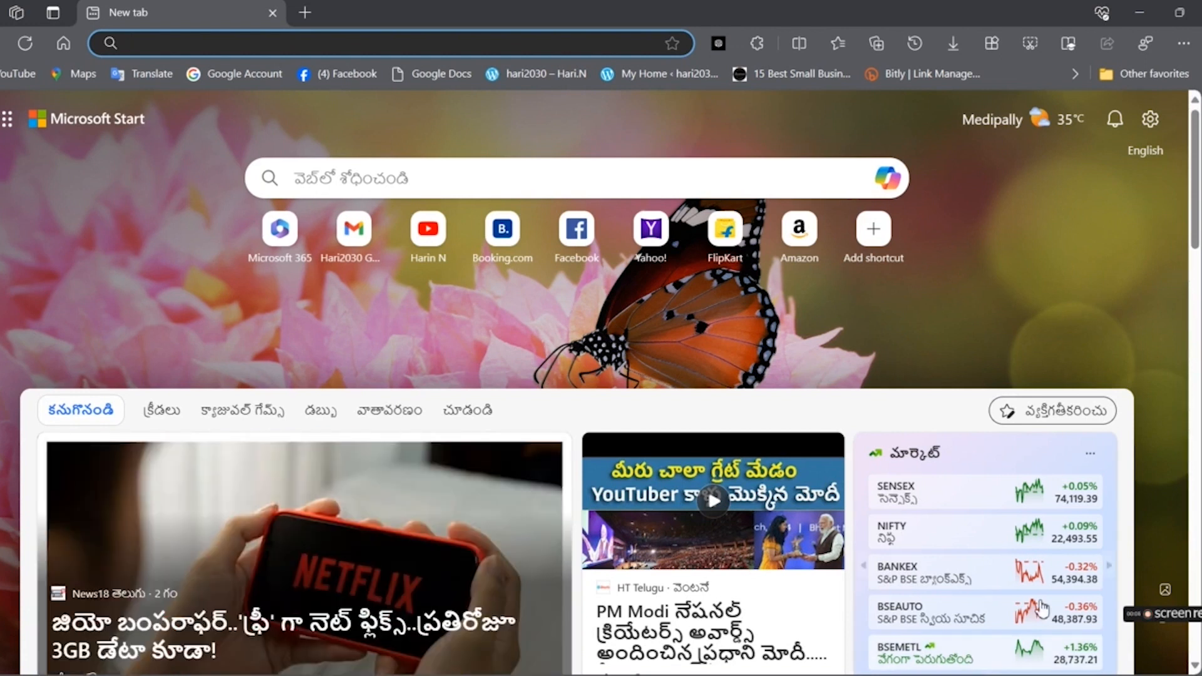
In the web browser, open Microsoft 365, sign in with the saved account and start a PowerPoint presentation.
left_click(1171, 621)
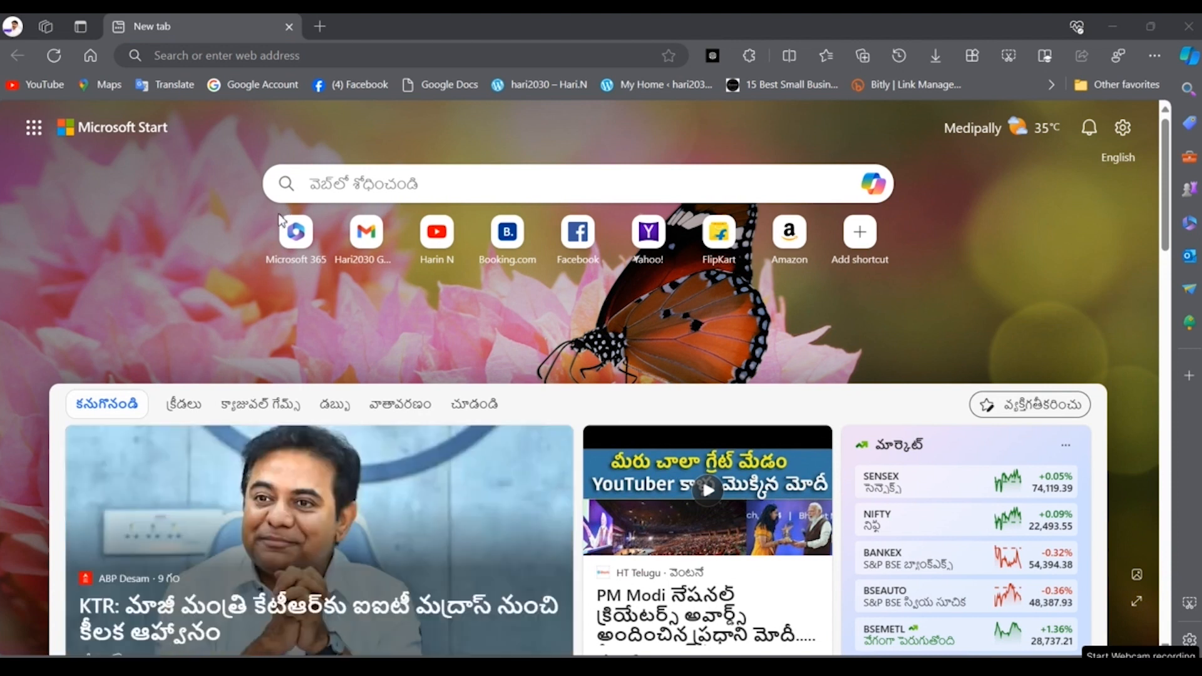
left_click(296, 239)
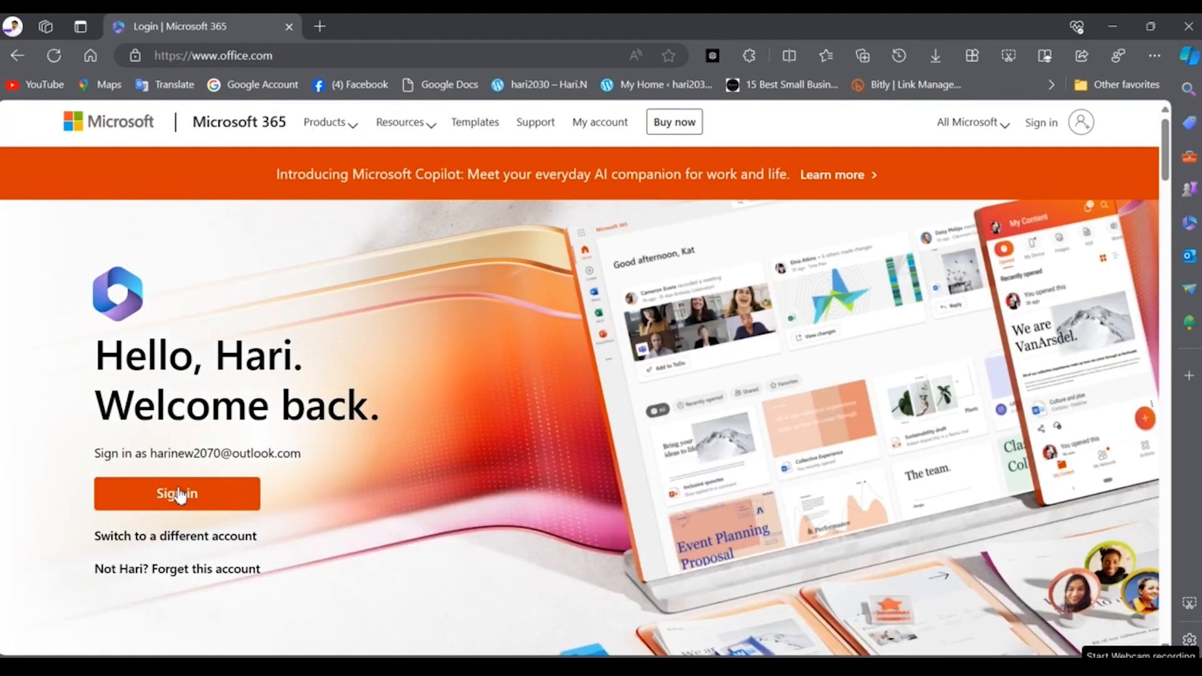
left_click(180, 496)
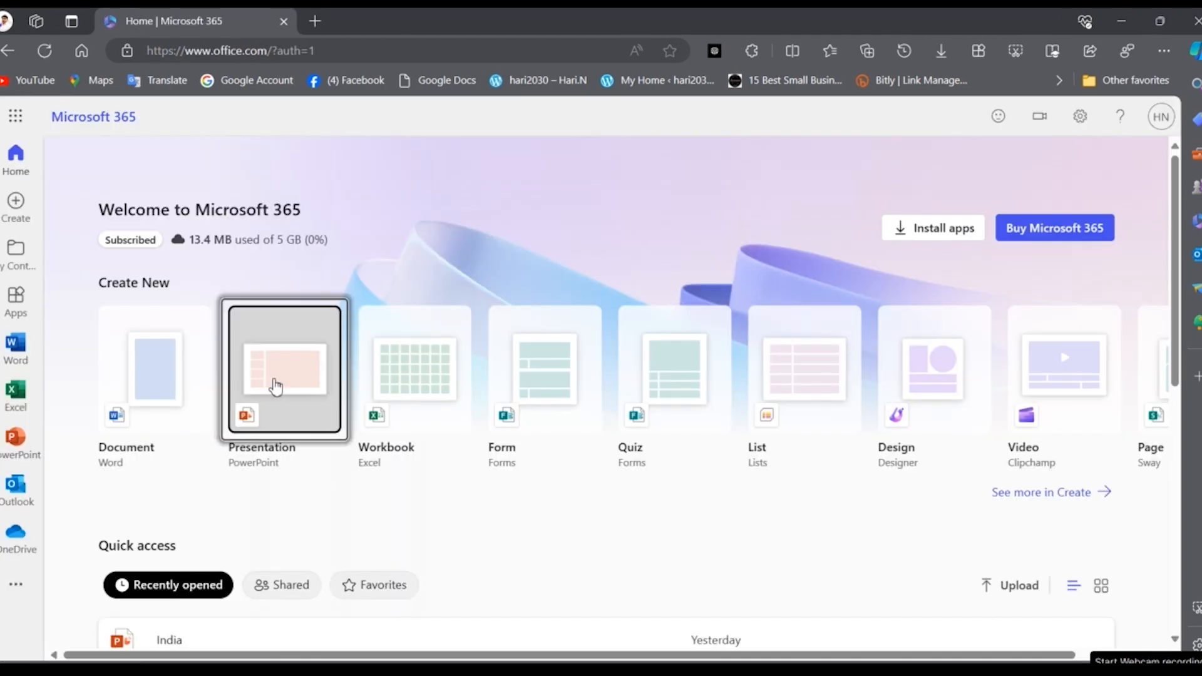
left_click(275, 386)
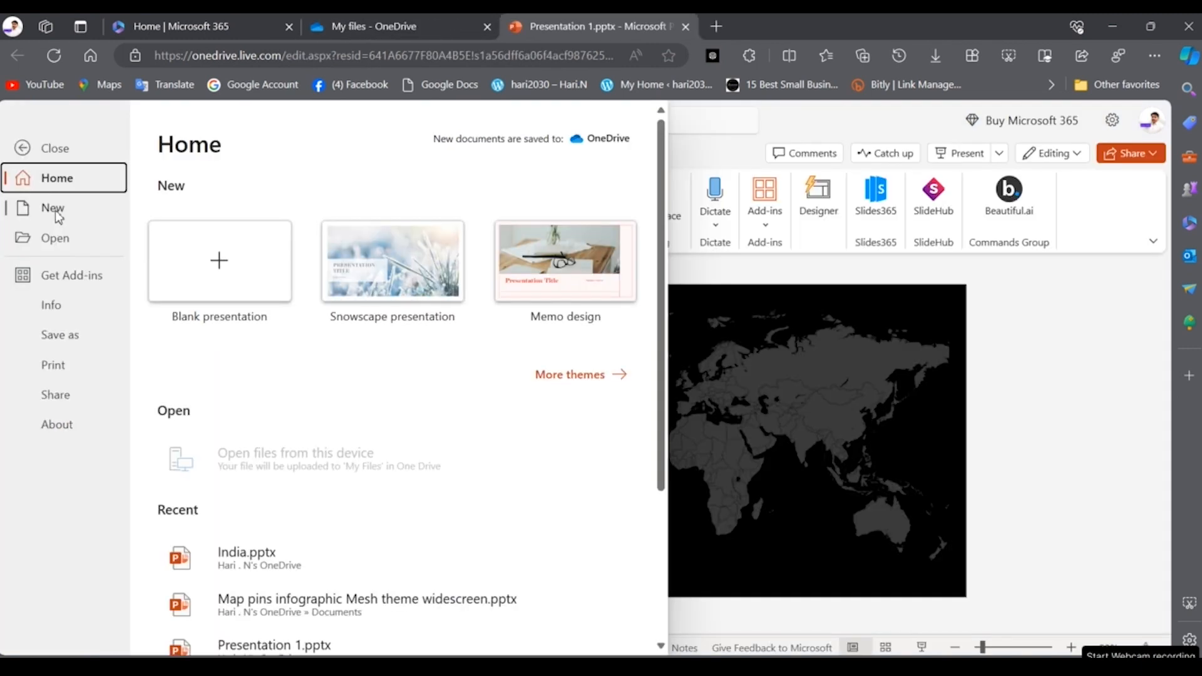
Create a new blank presentation in PowerPoint for the web and choose the Blank layout for a new slide.
left_click(55, 211)
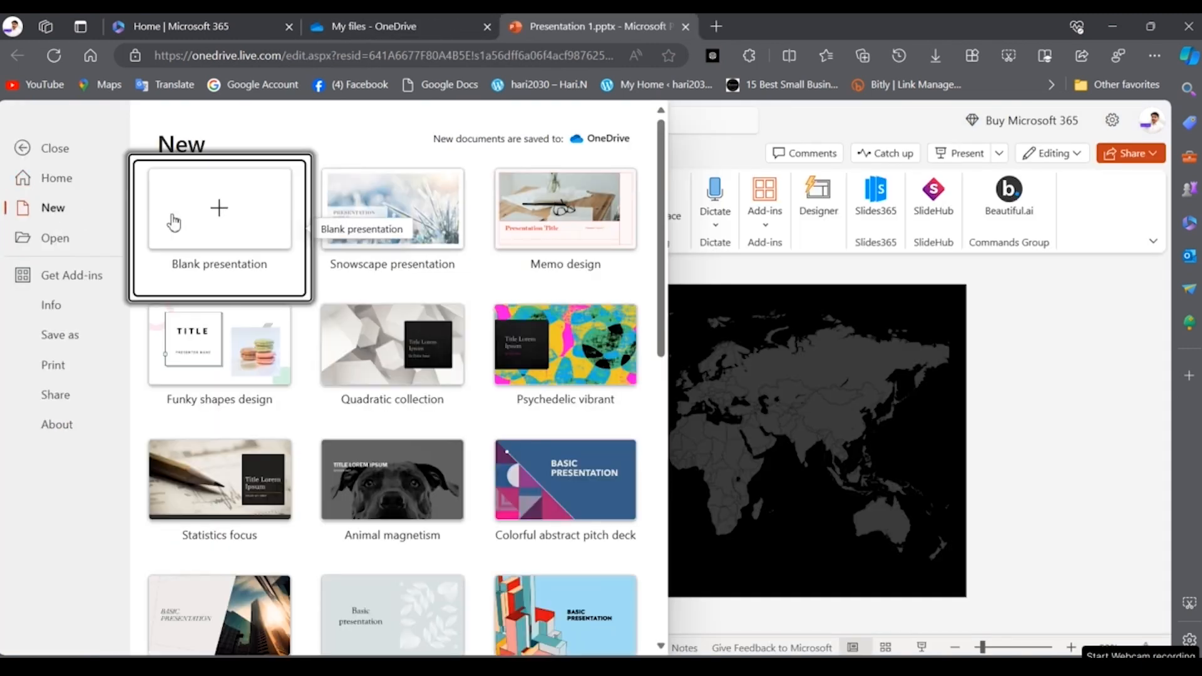
left_click(240, 215)
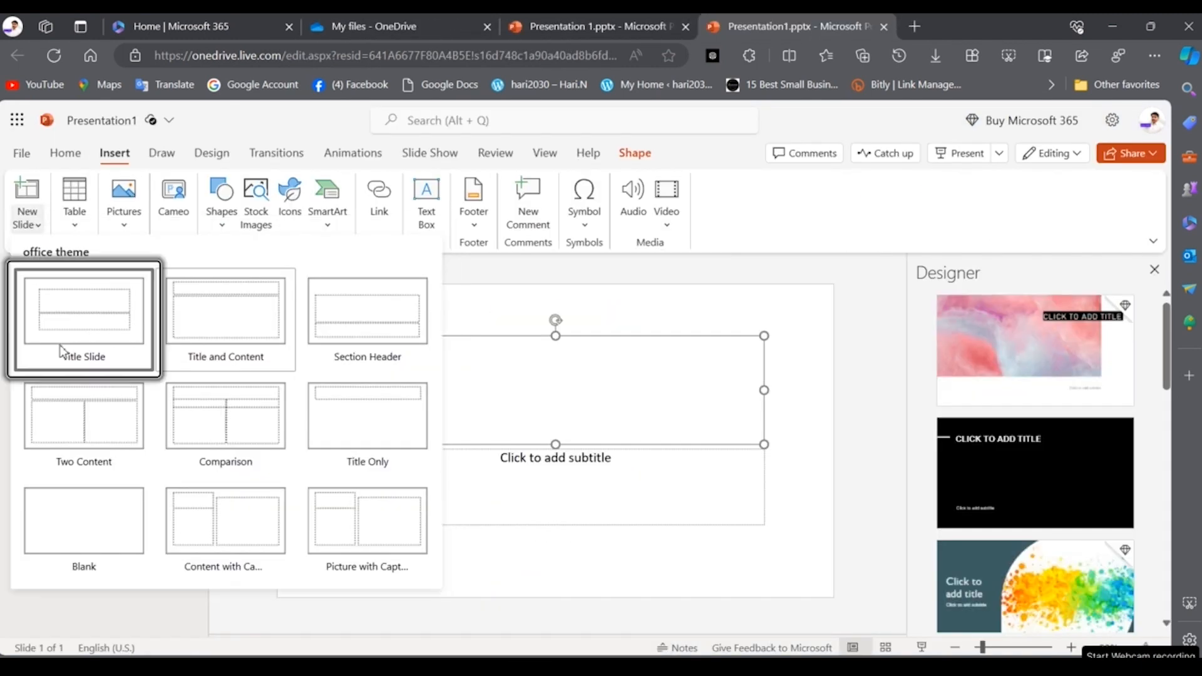
left_click(89, 502)
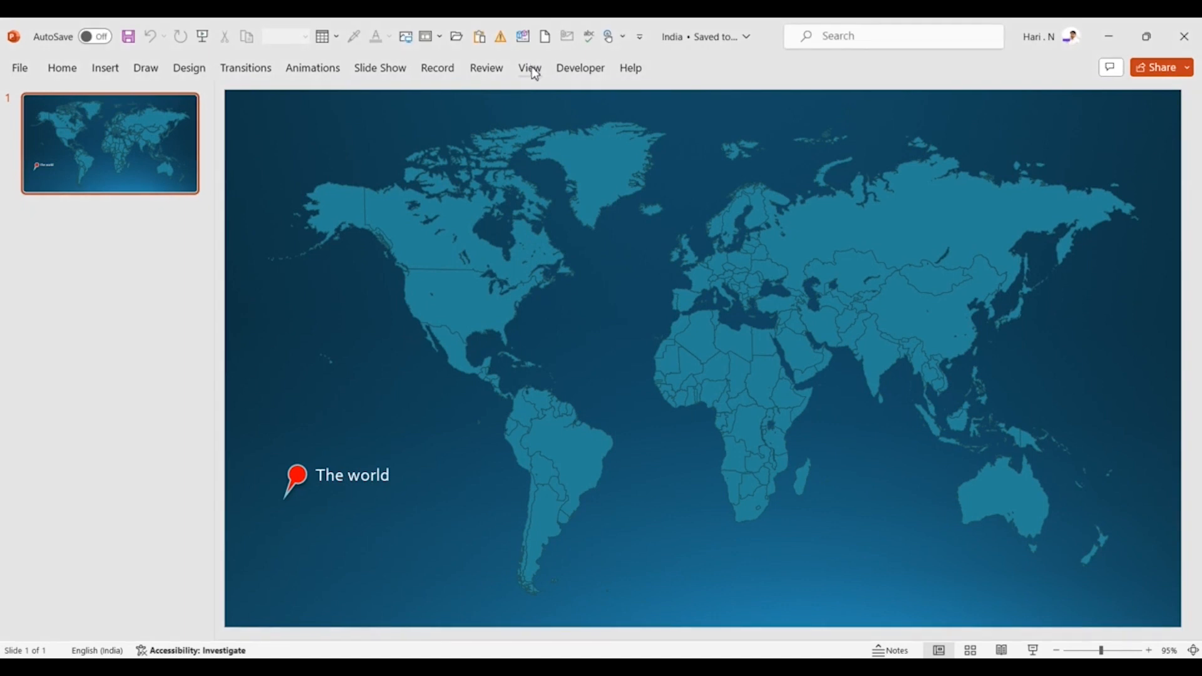
In the India presentation in desktop PowerPoint, open the Slide Master and copy the world map shape.
left_click(536, 73)
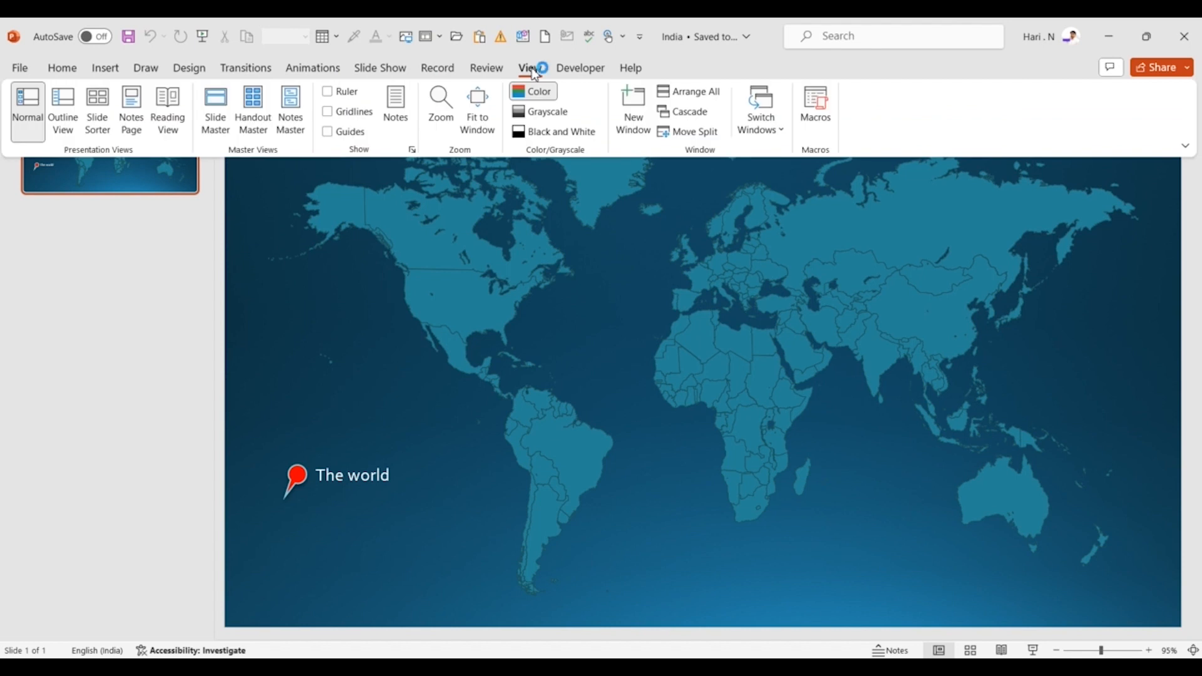
left_click(215, 108)
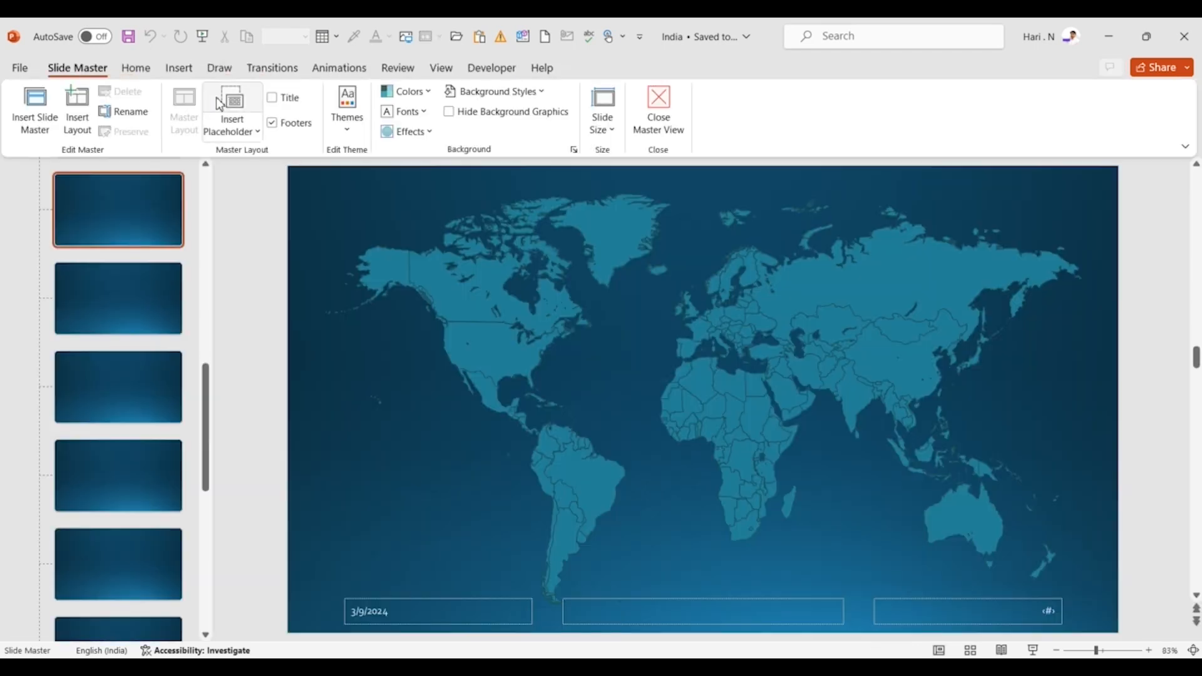
left_click(544, 307)
right_click(543, 304)
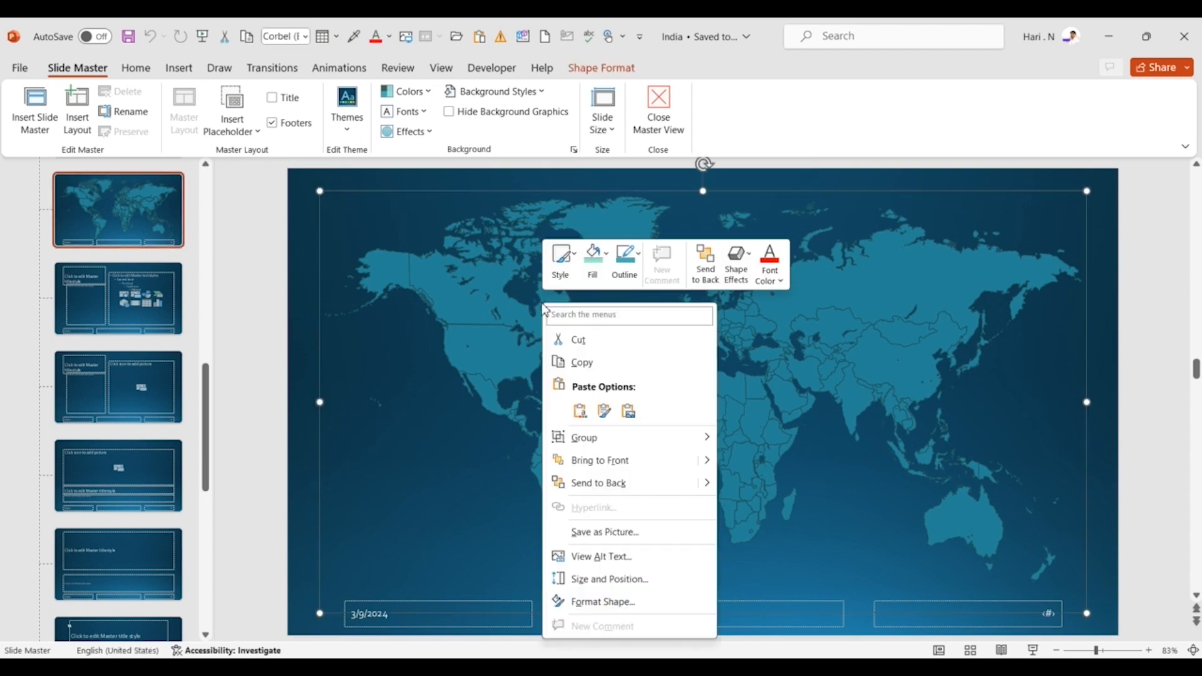
left_click(595, 364)
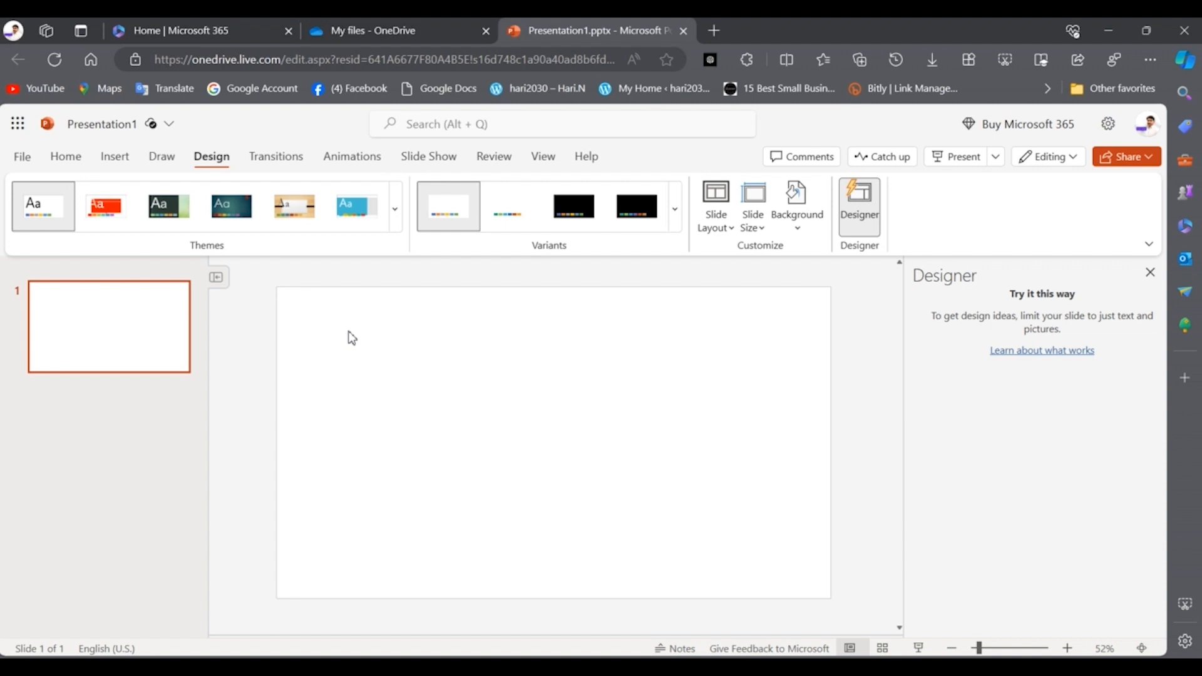
Paste the world map onto the blank slide in PowerPoint for the web and apply the first black theme variant.
right_click(393, 366)
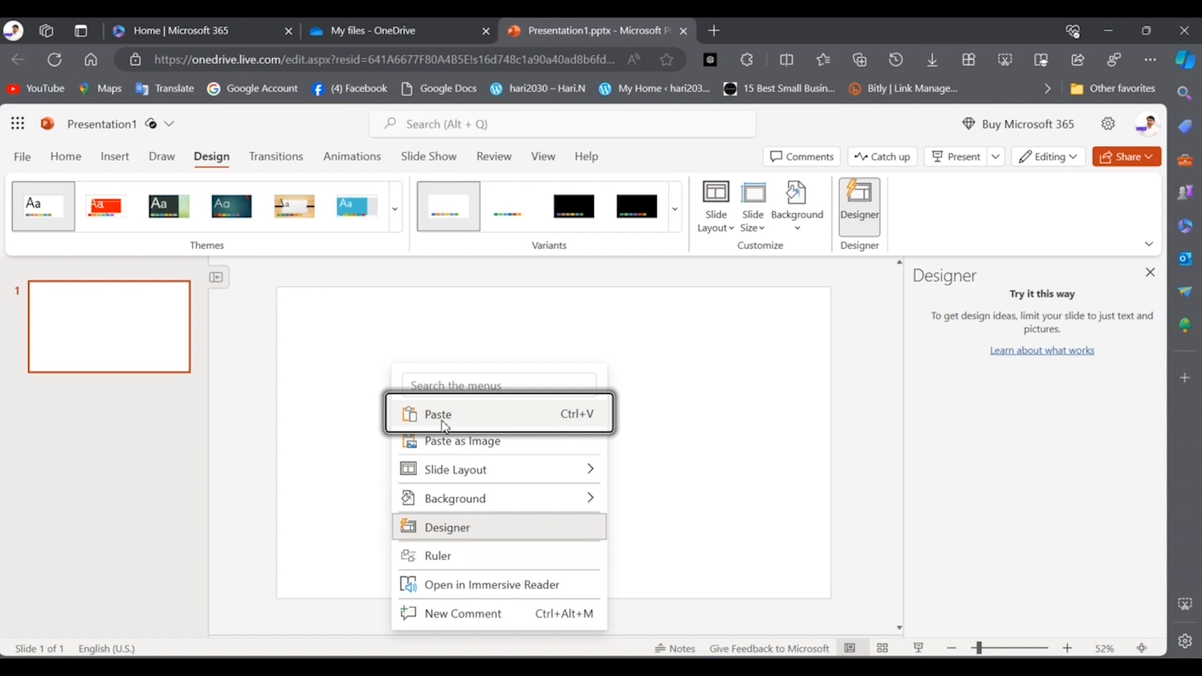
left_click(445, 425)
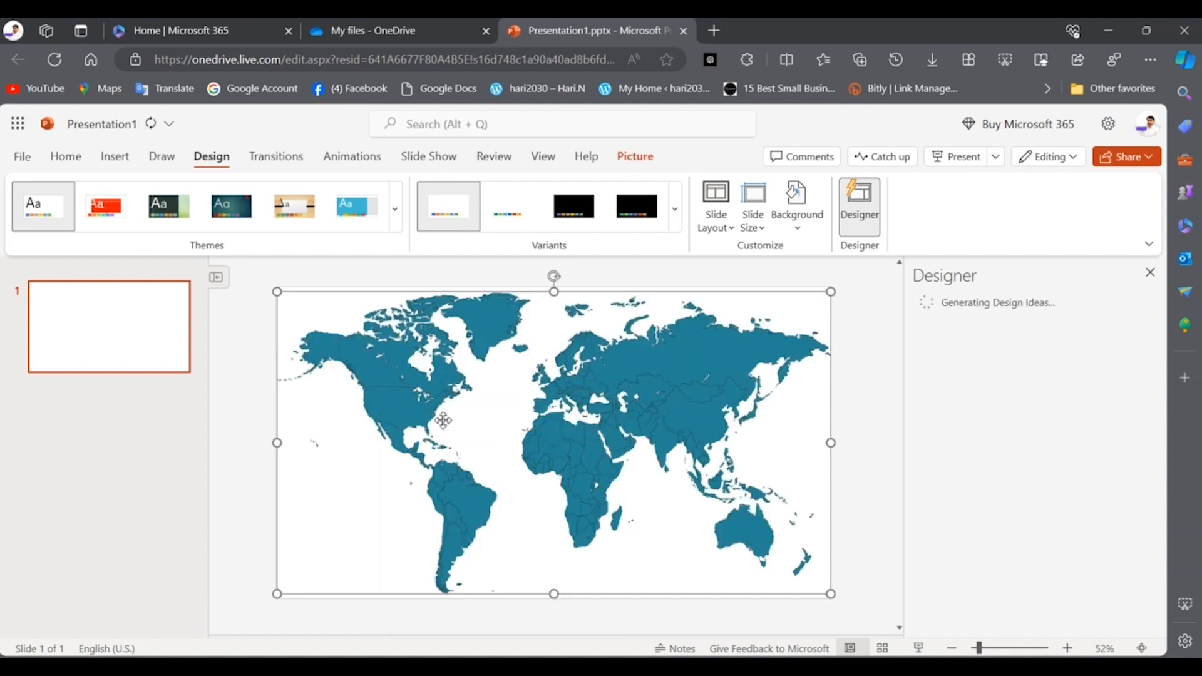
left_click(1150, 273)
left_click(574, 208)
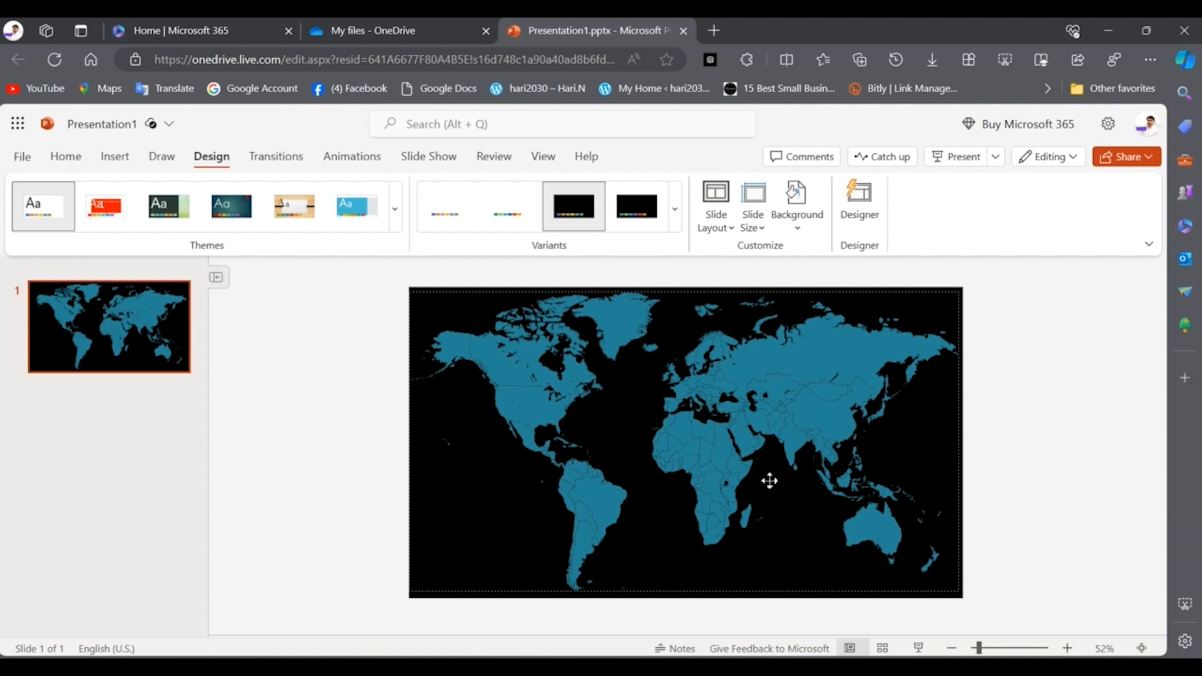
Examine which arranging and formatting options are available for the pasted world map picture.
left_click(728, 432)
right_click(780, 411)
mouse_move(782, 408)
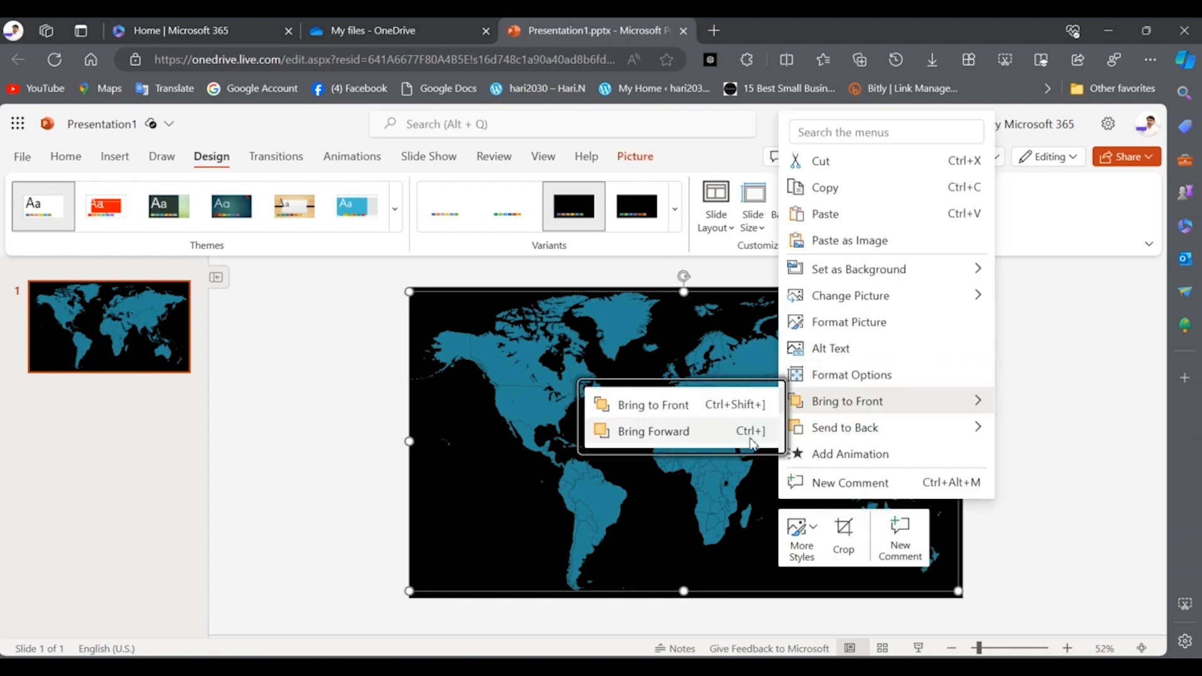
left_click(706, 348)
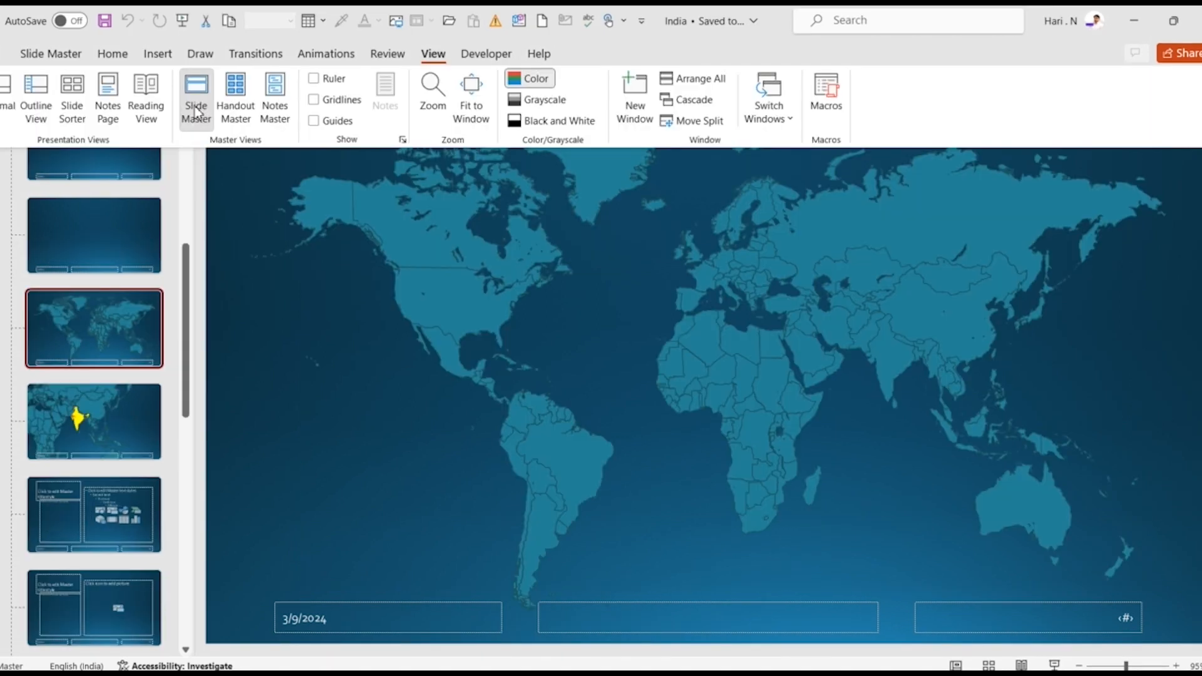
Switch to the India presentation in desktop PowerPoint and copy the world map from its Slide Master layout.
left_click(201, 116)
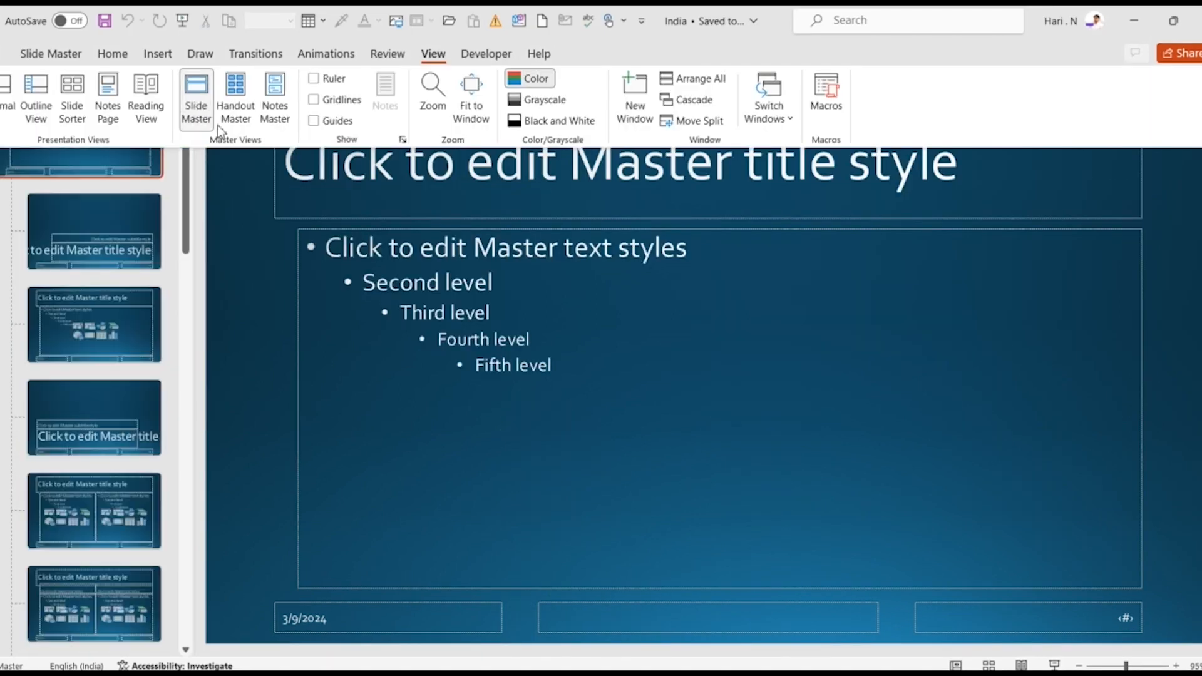
scroll(94, 357, "down", 5)
left_click(100, 500)
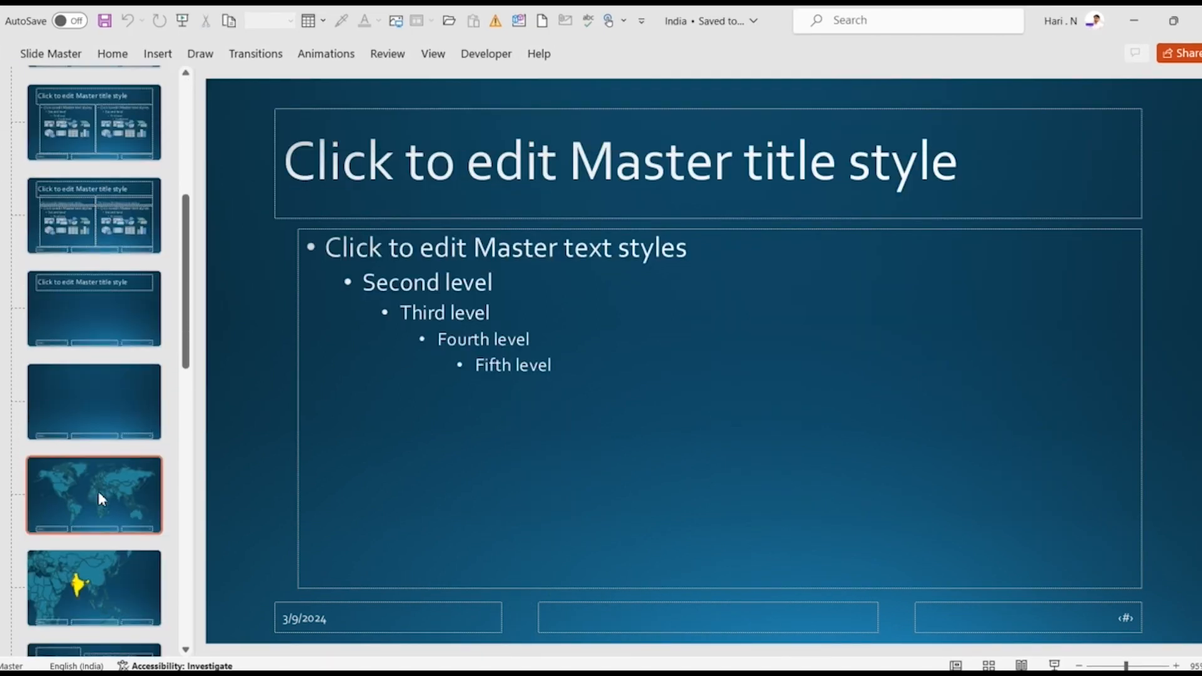
left_click(96, 488)
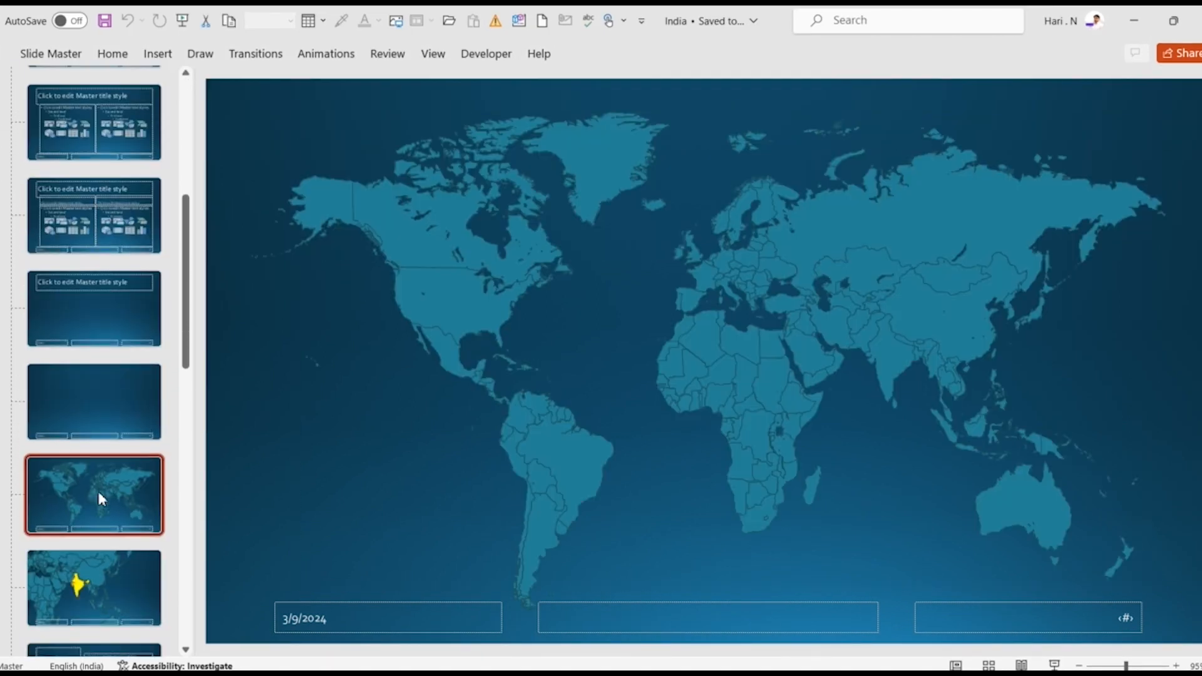
left_click(555, 269)
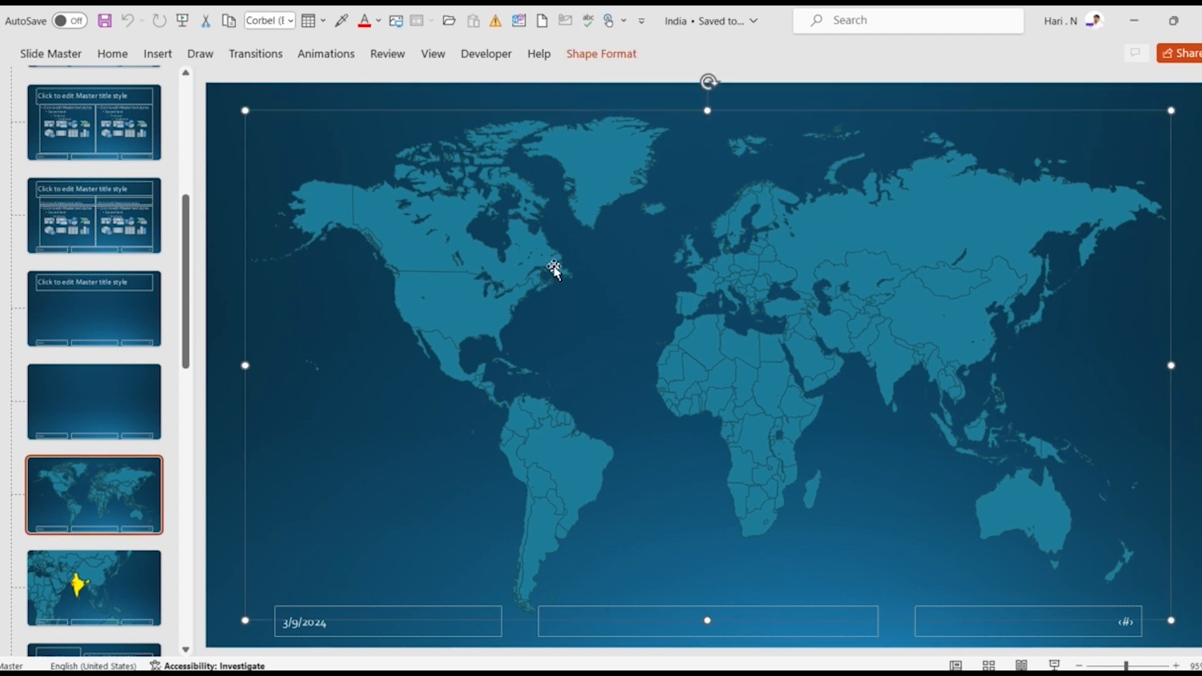
right_click(554, 266)
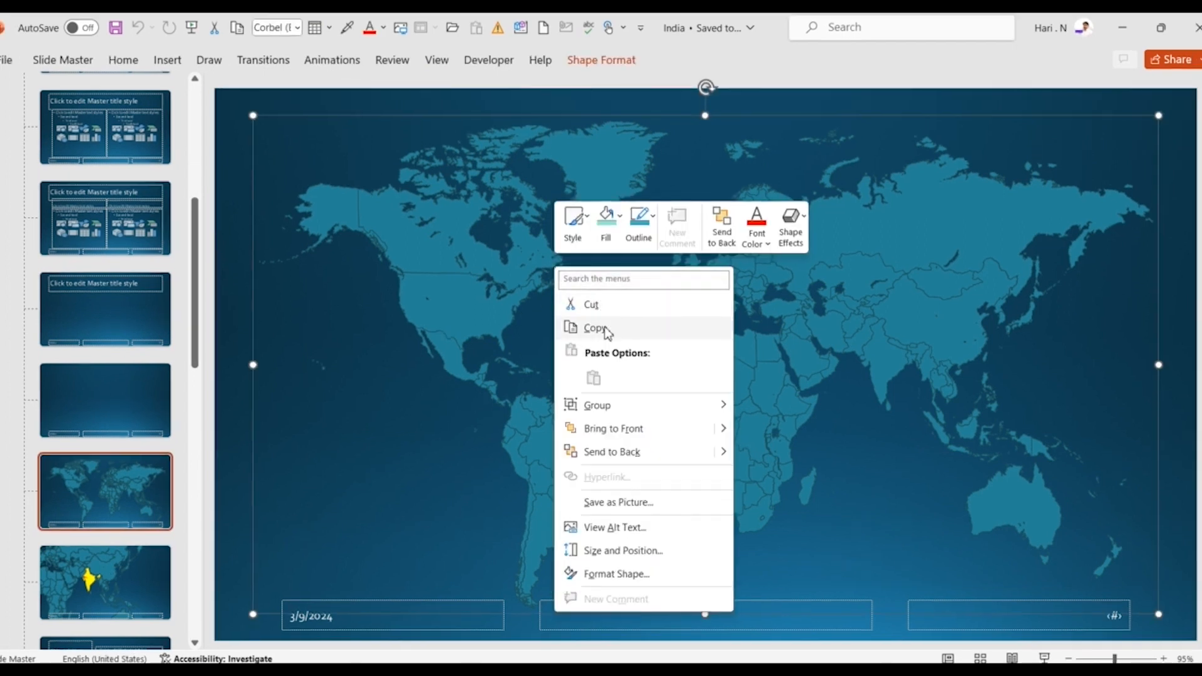
left_click(605, 329)
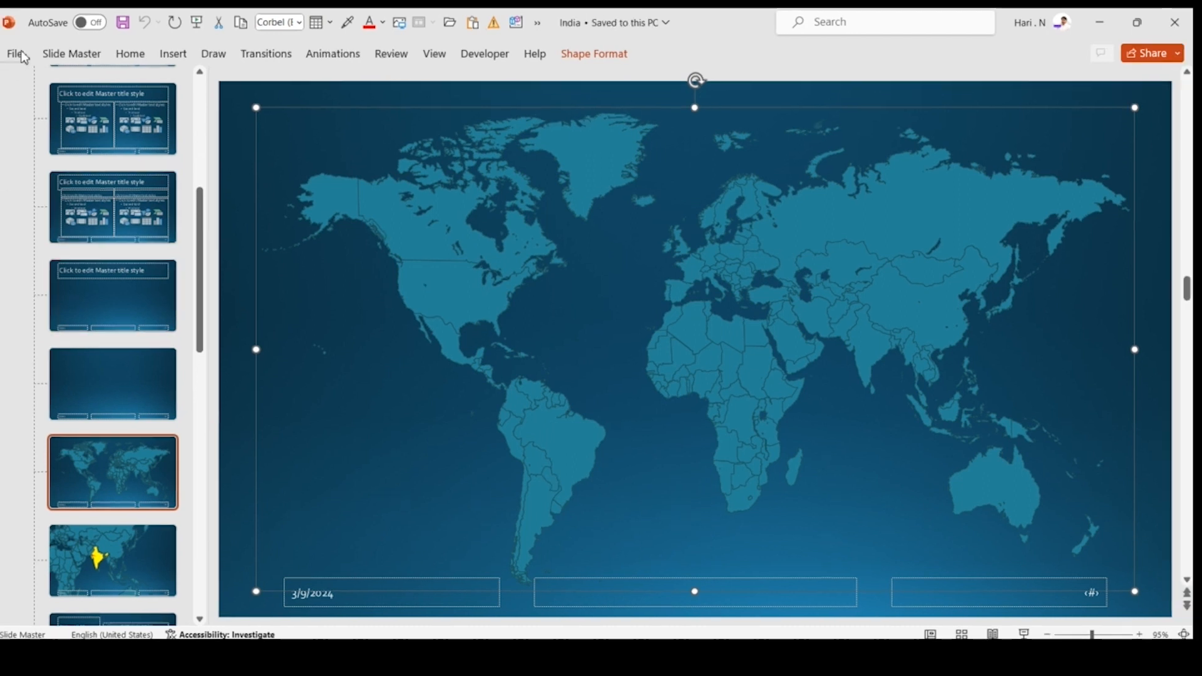
Create a new blank presentation and paste the copied world map onto its first slide using the destination theme.
left_click(17, 55)
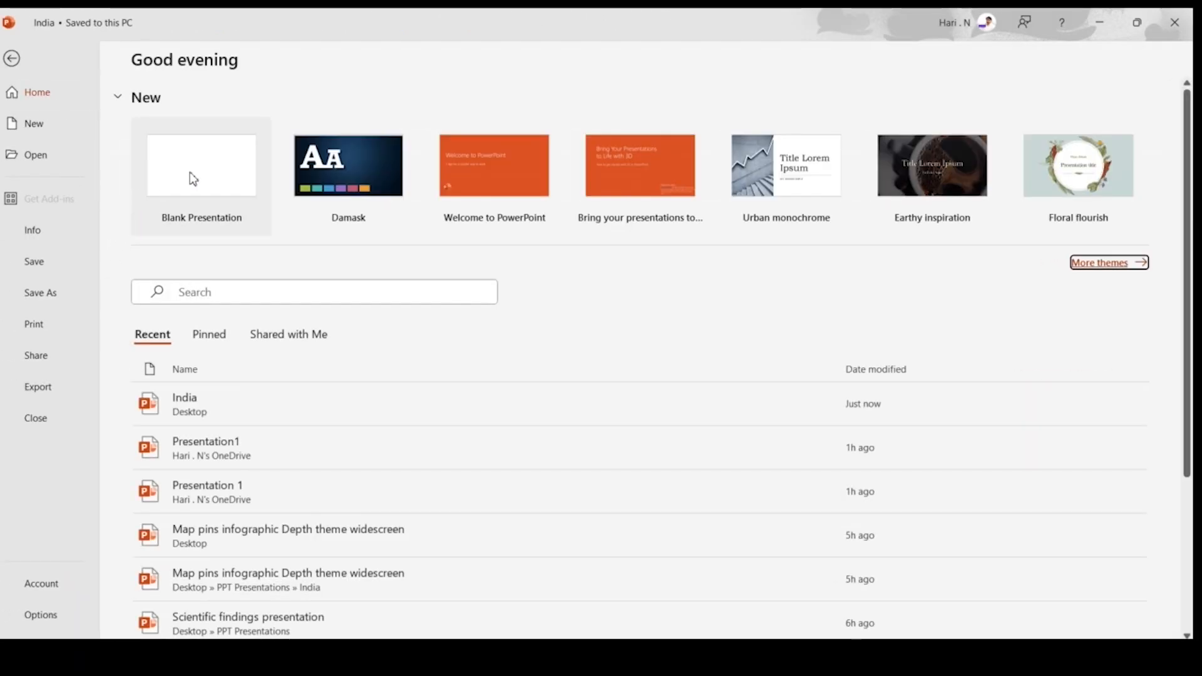
left_click(193, 179)
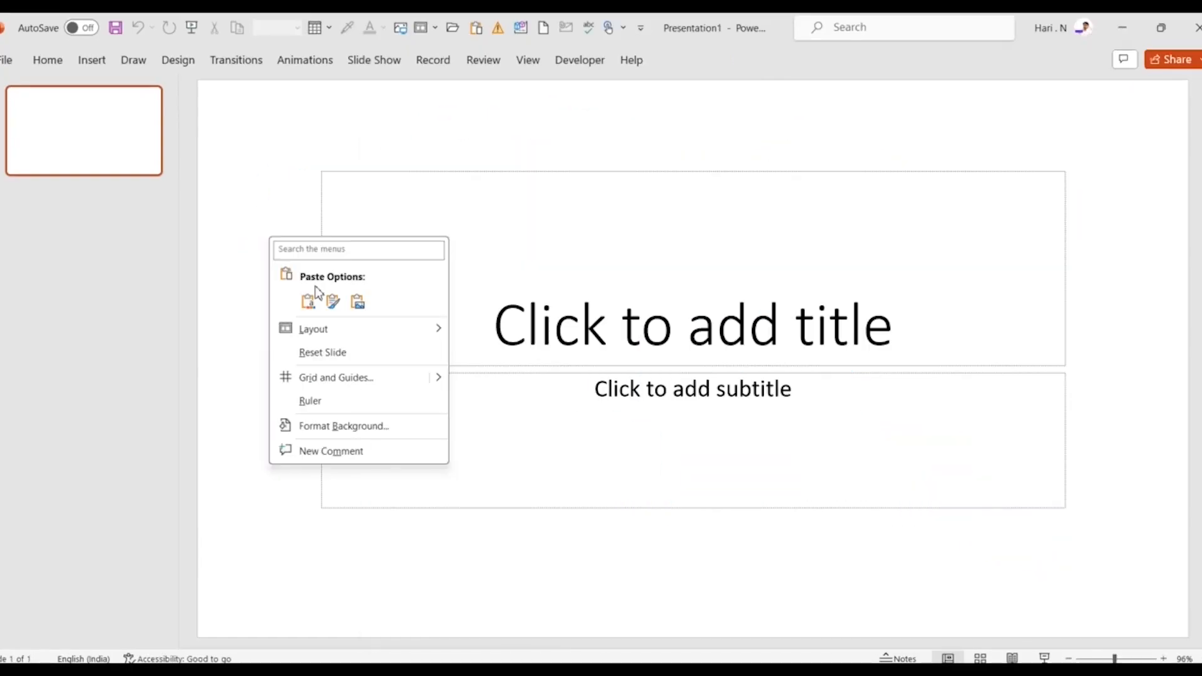
left_click(316, 304)
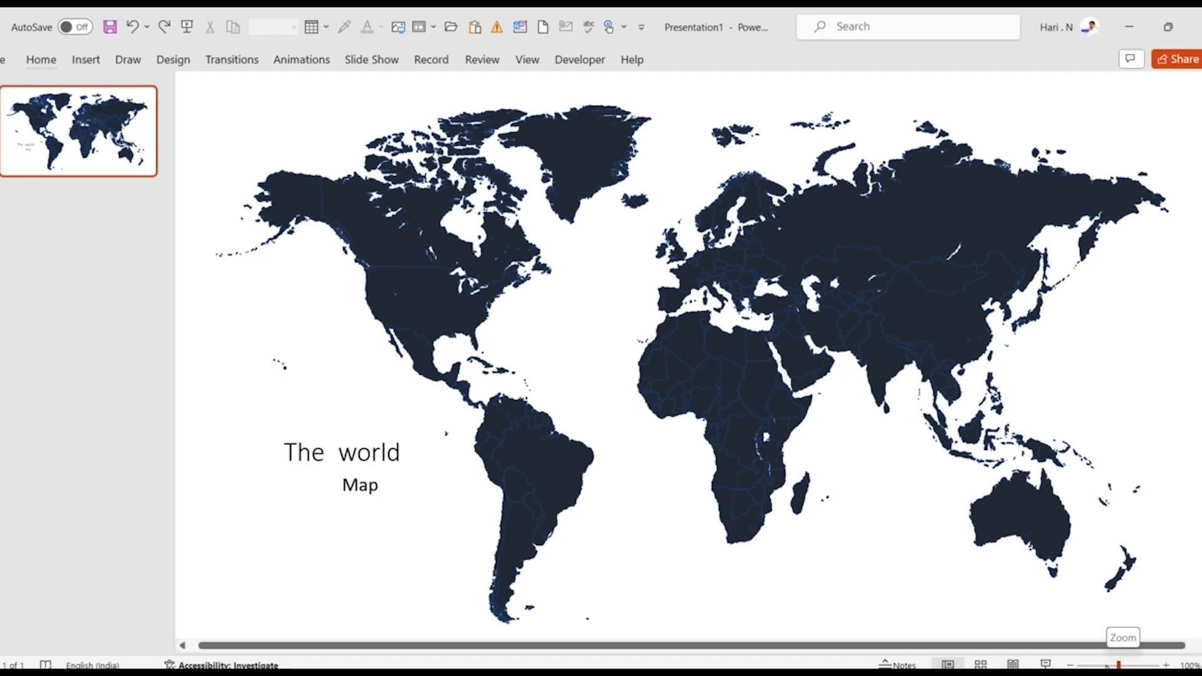
left_click(1107, 666)
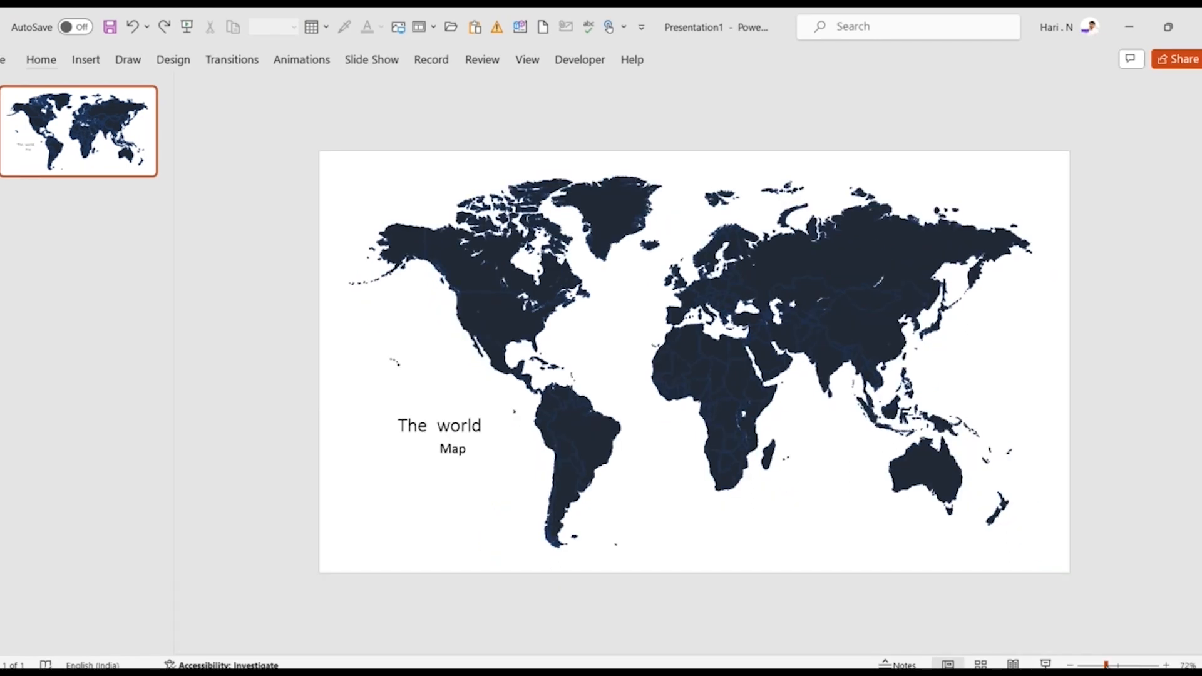
Apply the first black variant of the current theme to the world map slide.
left_click_drag(1107, 666, 1097, 665)
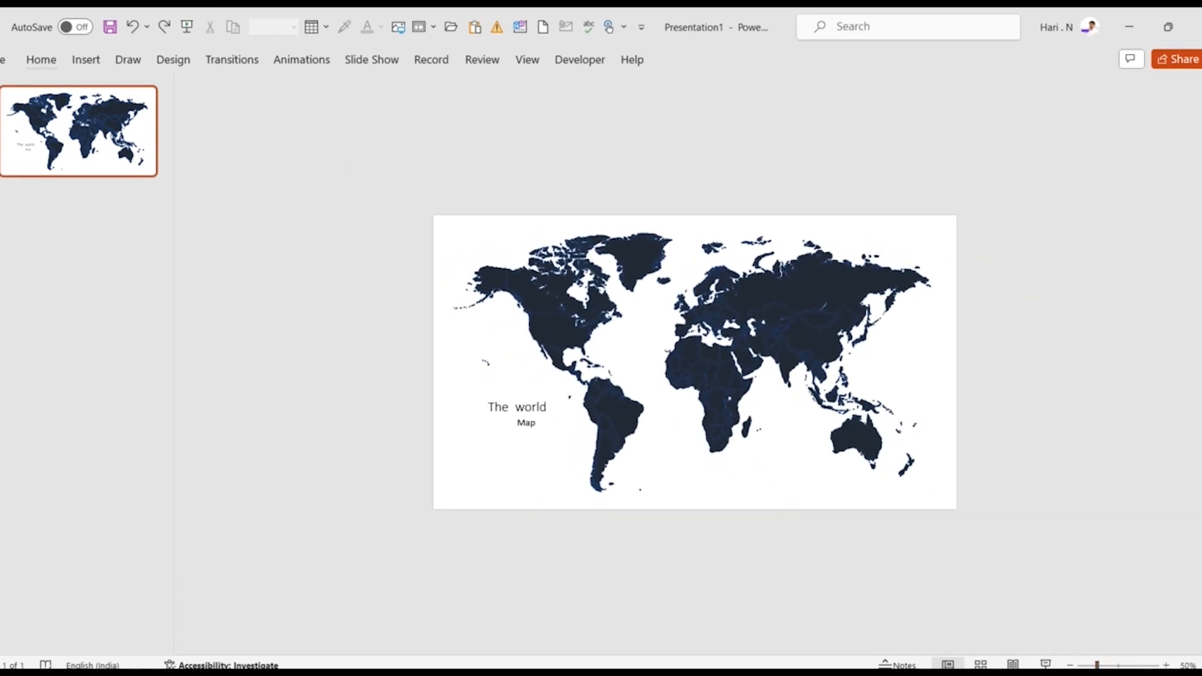
left_click(168, 61)
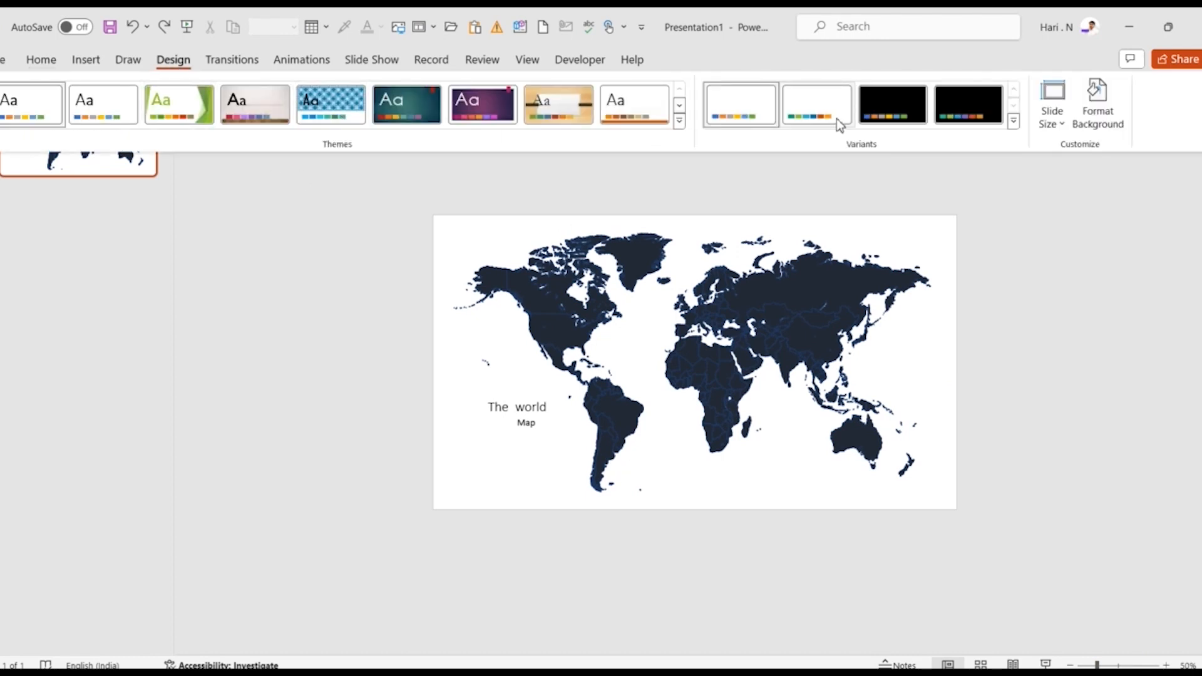
left_click(894, 112)
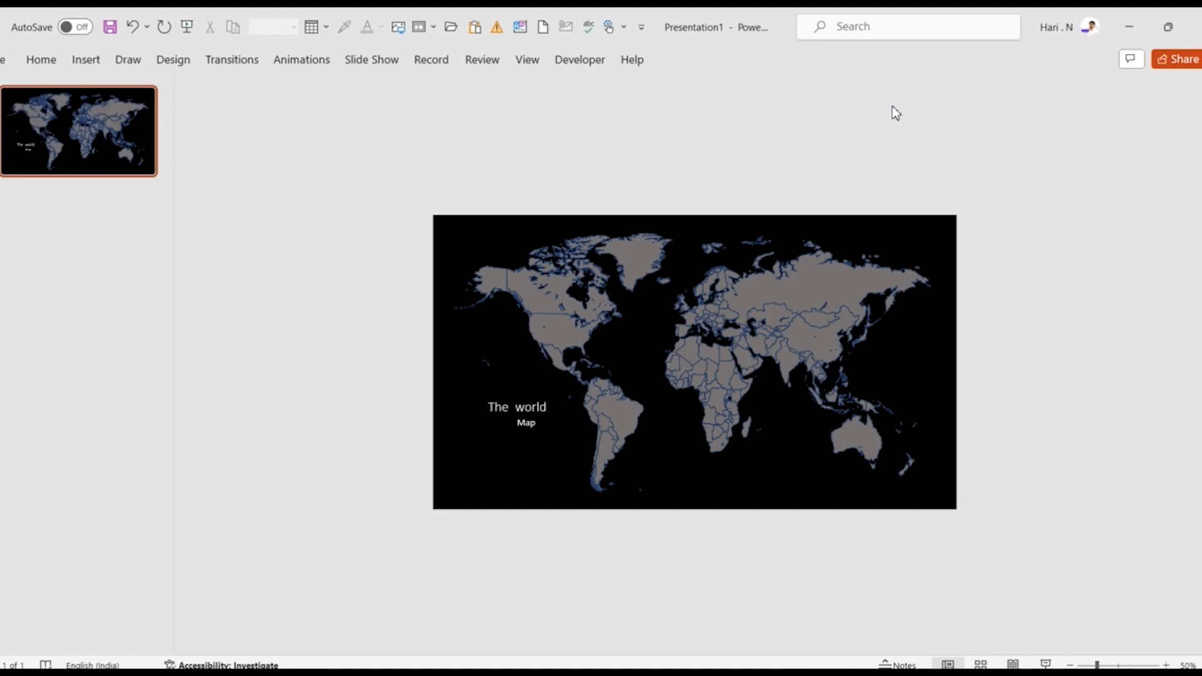
Browse the theme gallery and apply the dark theme with the mesh-textured background to the world map slide.
left_click(169, 61)
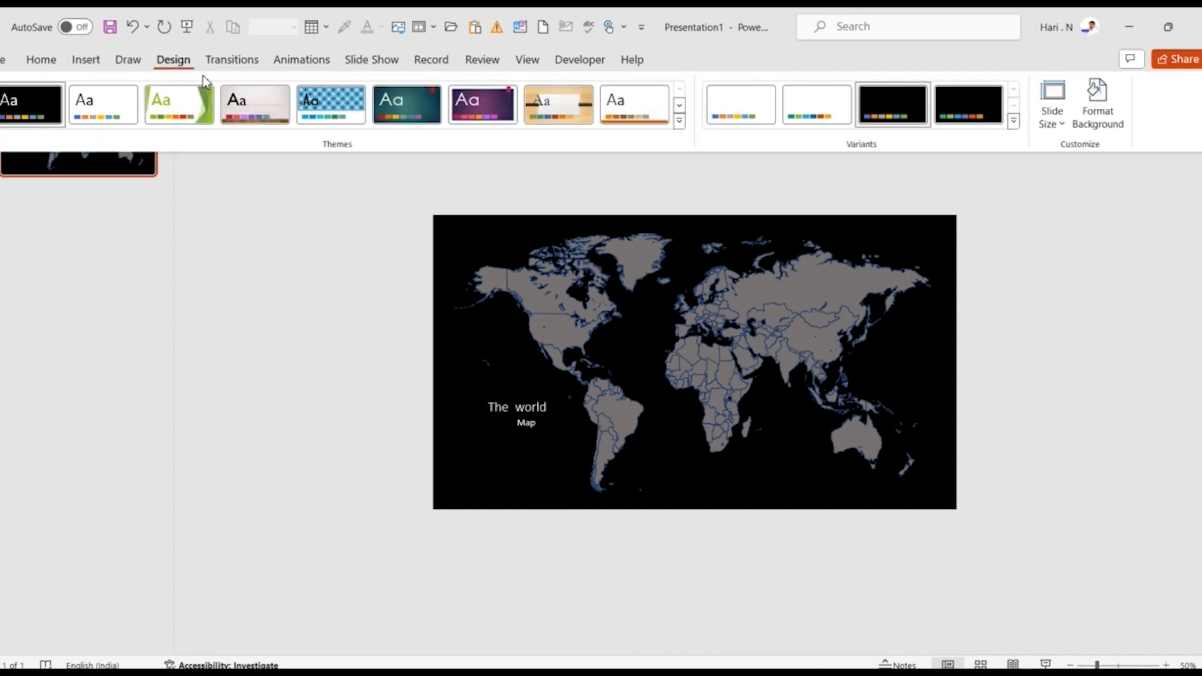
left_click(679, 111)
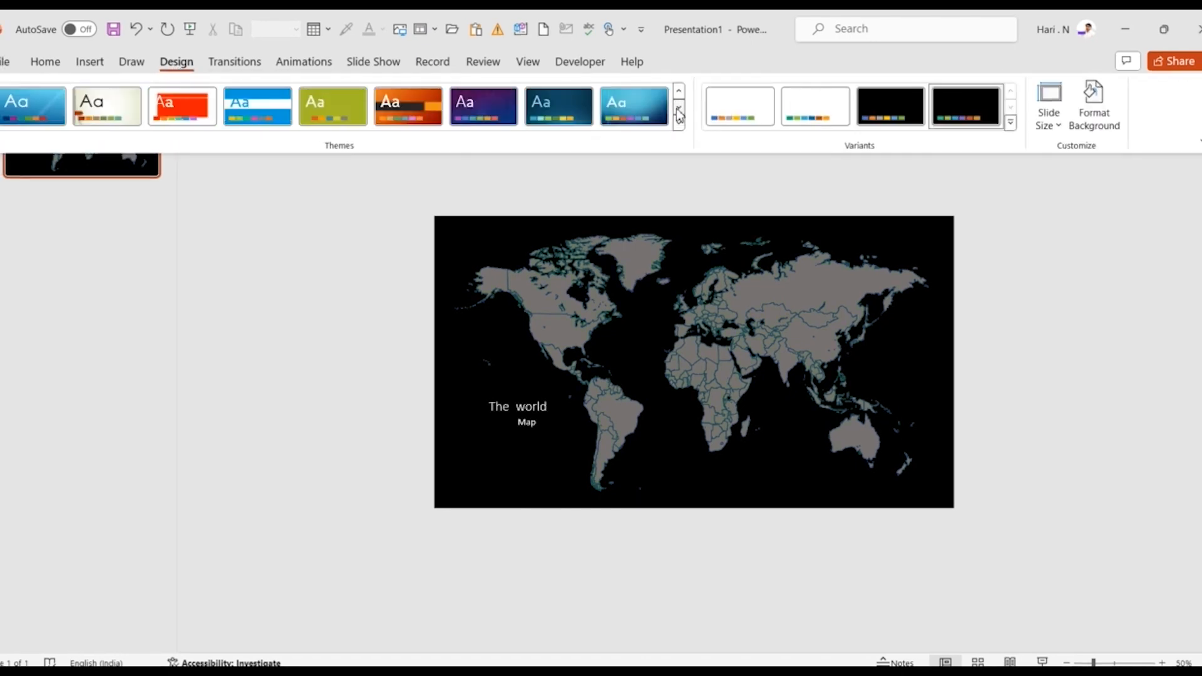
left_click(678, 110)
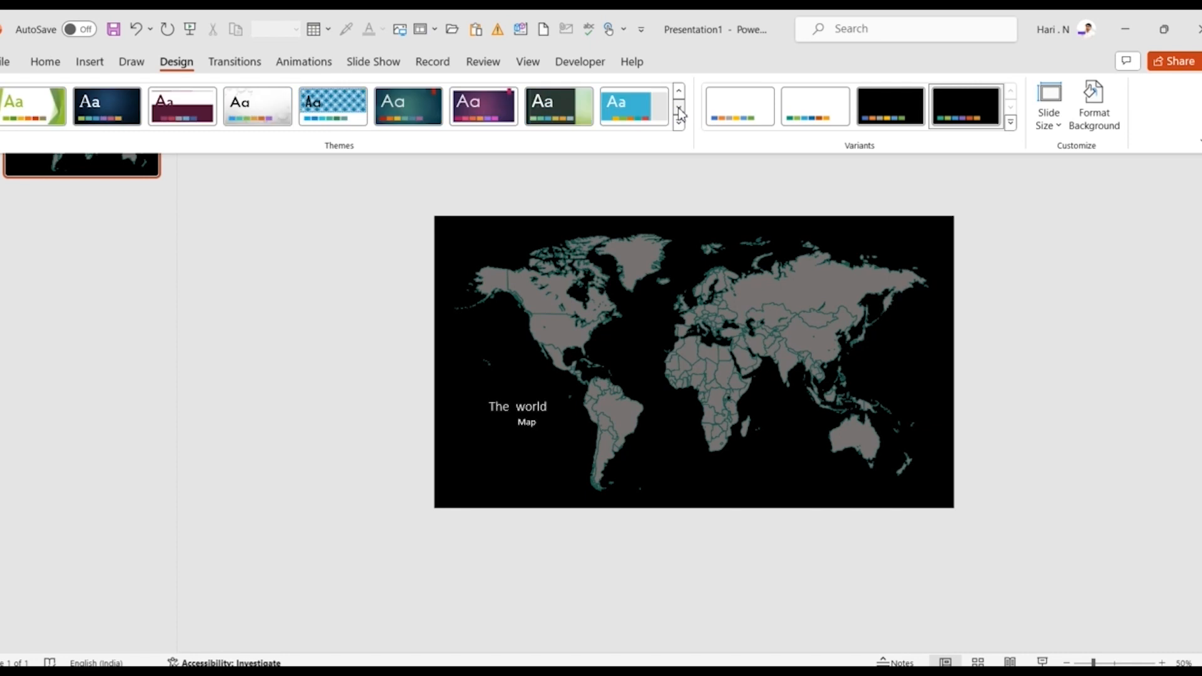
left_click(136, 108)
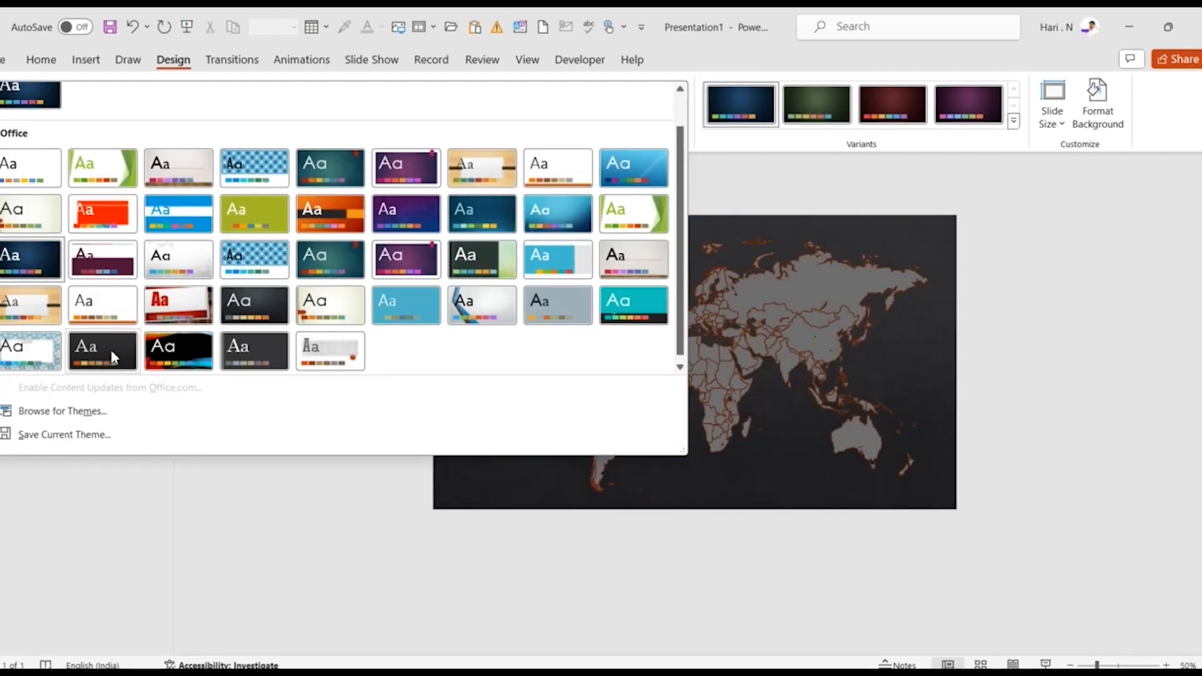
left_click(254, 307)
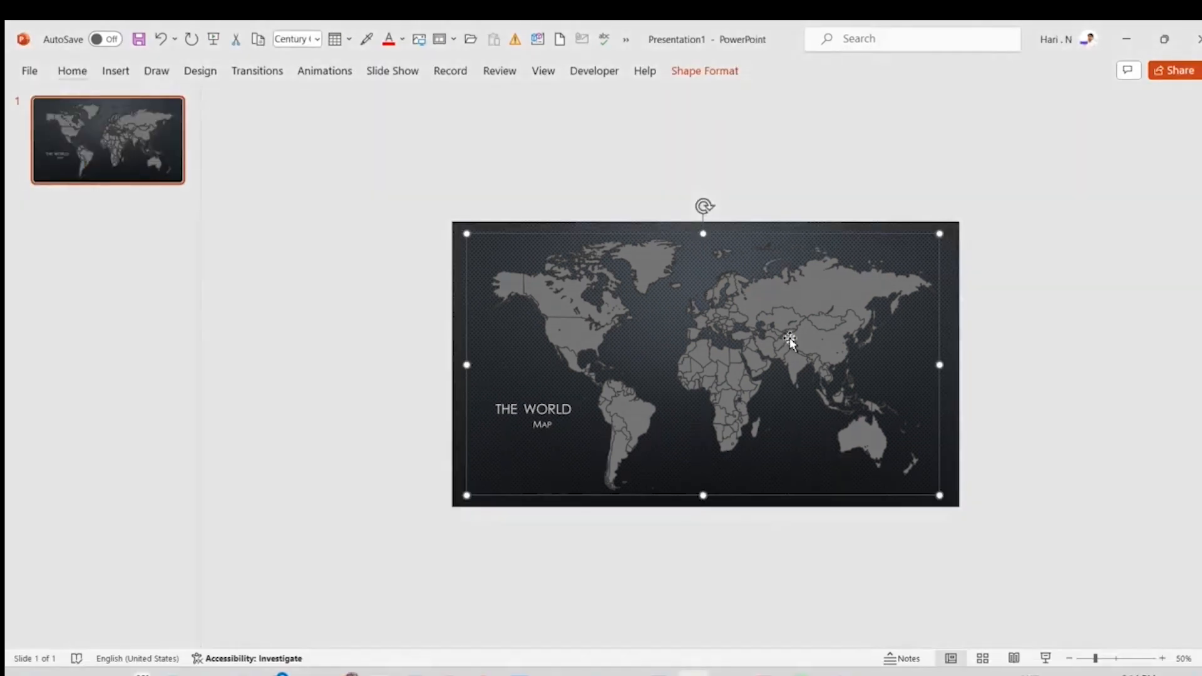
Ungroup the world map into separate country shapes and clear the selection.
right_click(806, 332)
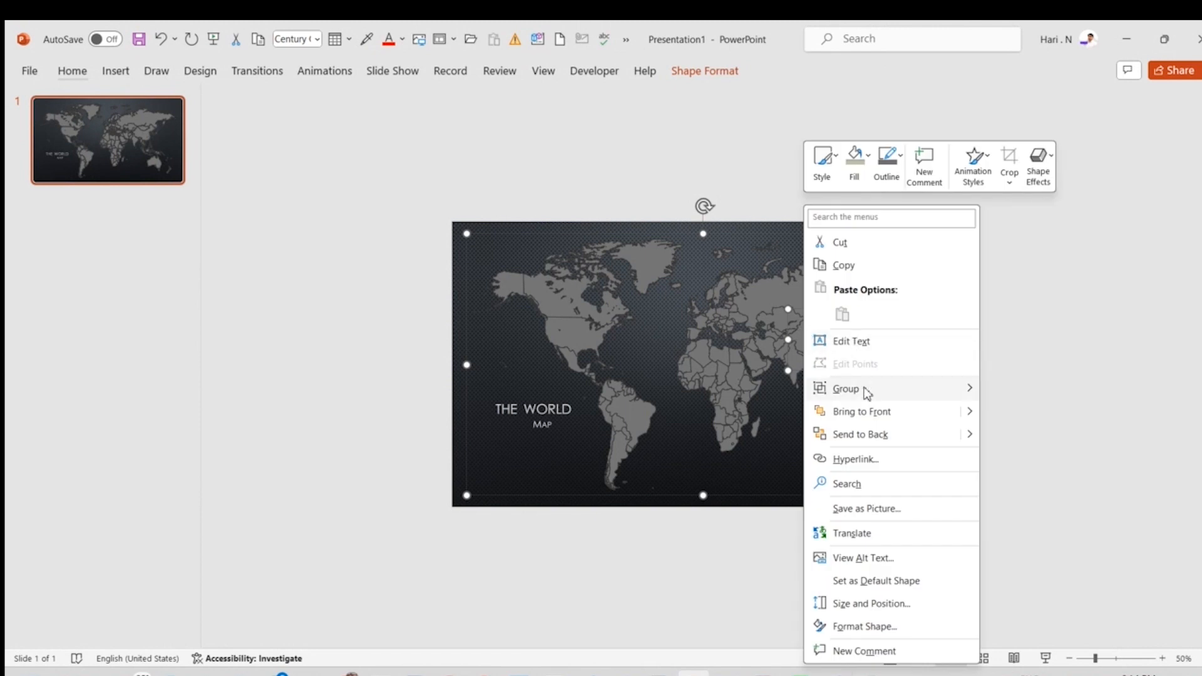
mouse_move(866, 393)
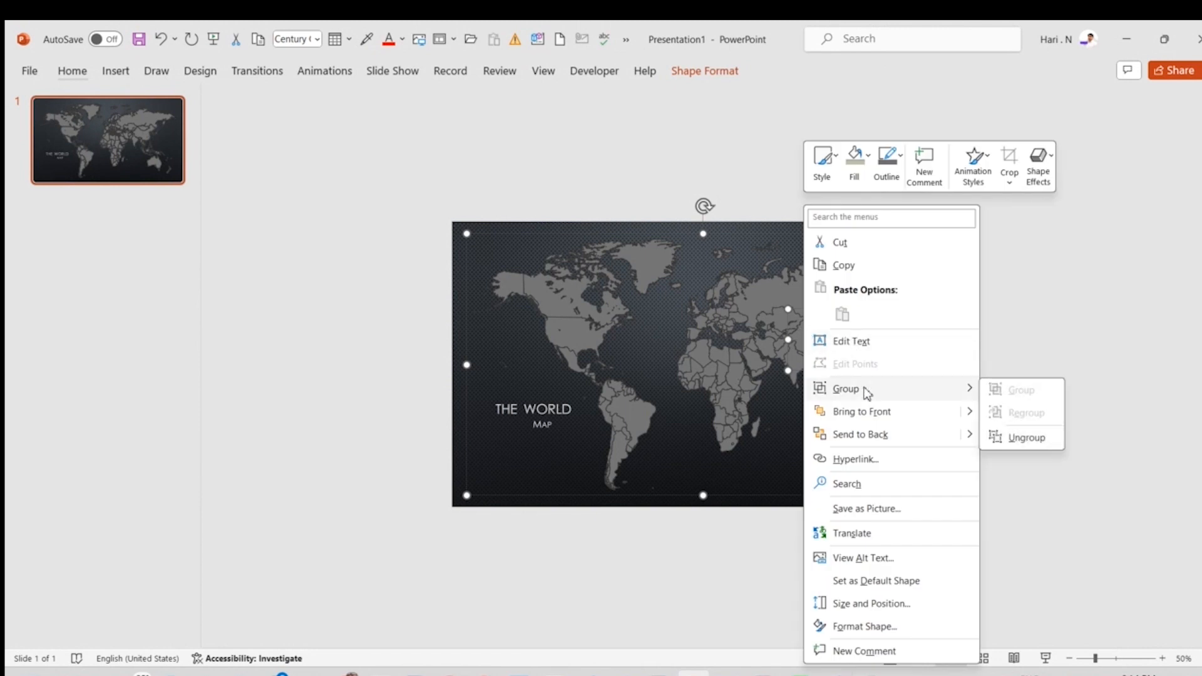
left_click(1028, 437)
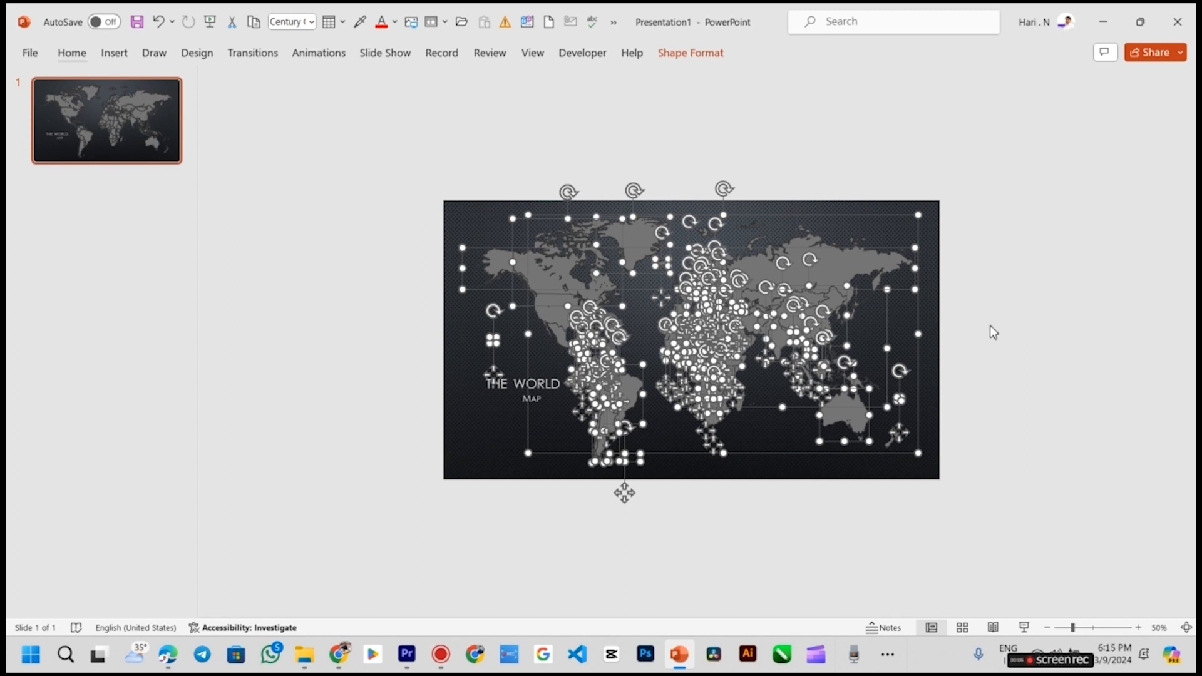
left_click(979, 260)
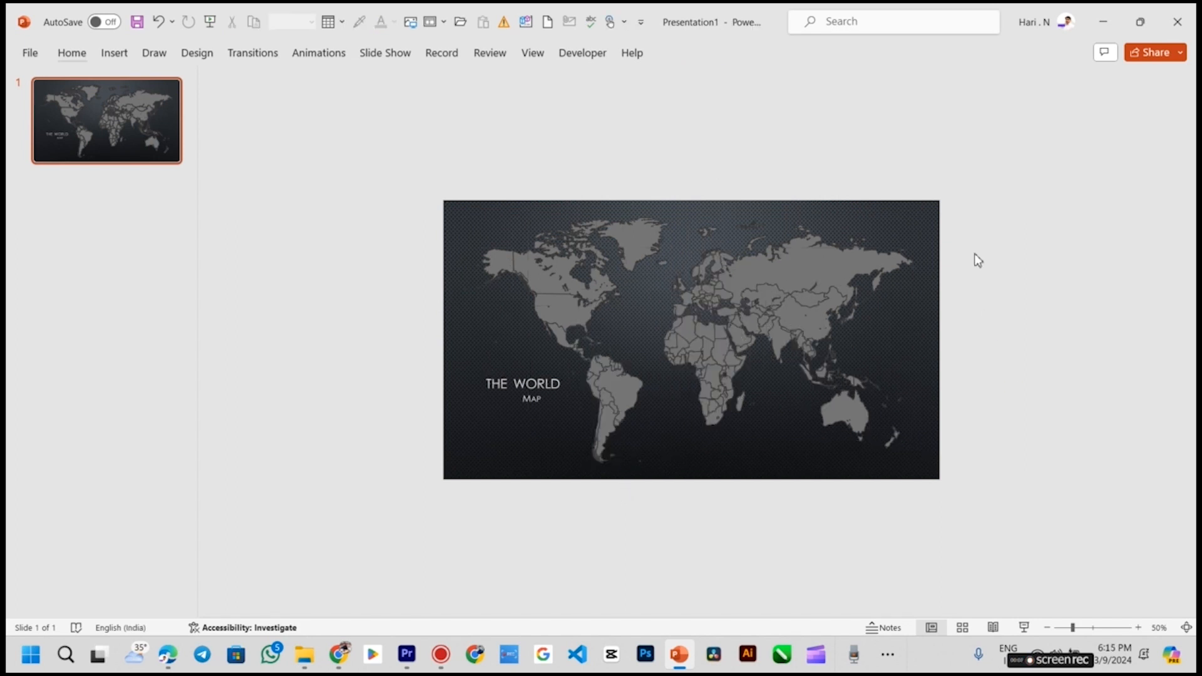
Give the India shape a solid yellow fill from the standard colors.
left_click(783, 349)
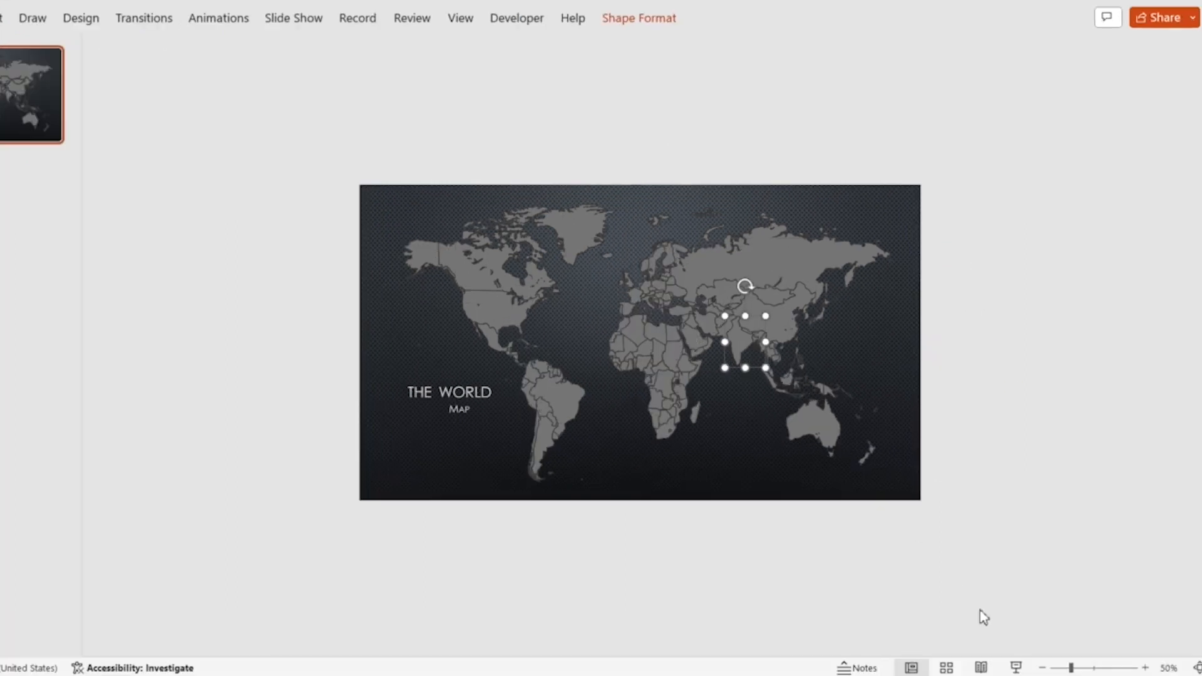
left_click_drag(1073, 669, 1083, 669)
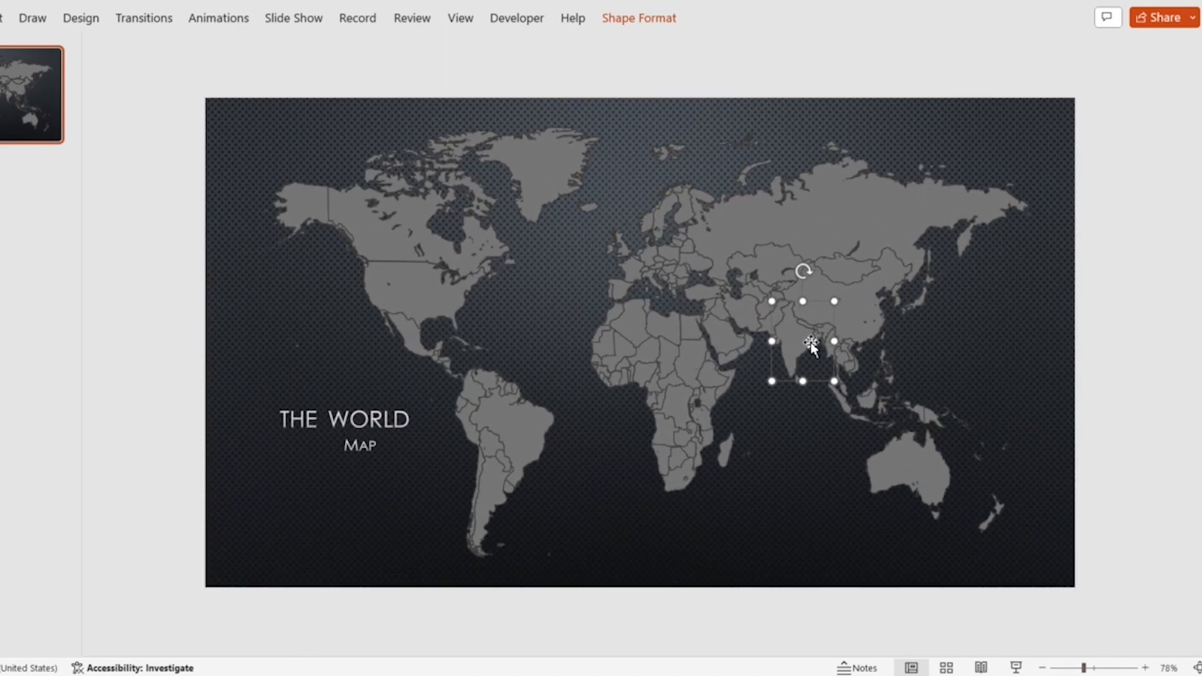
right_click(811, 342)
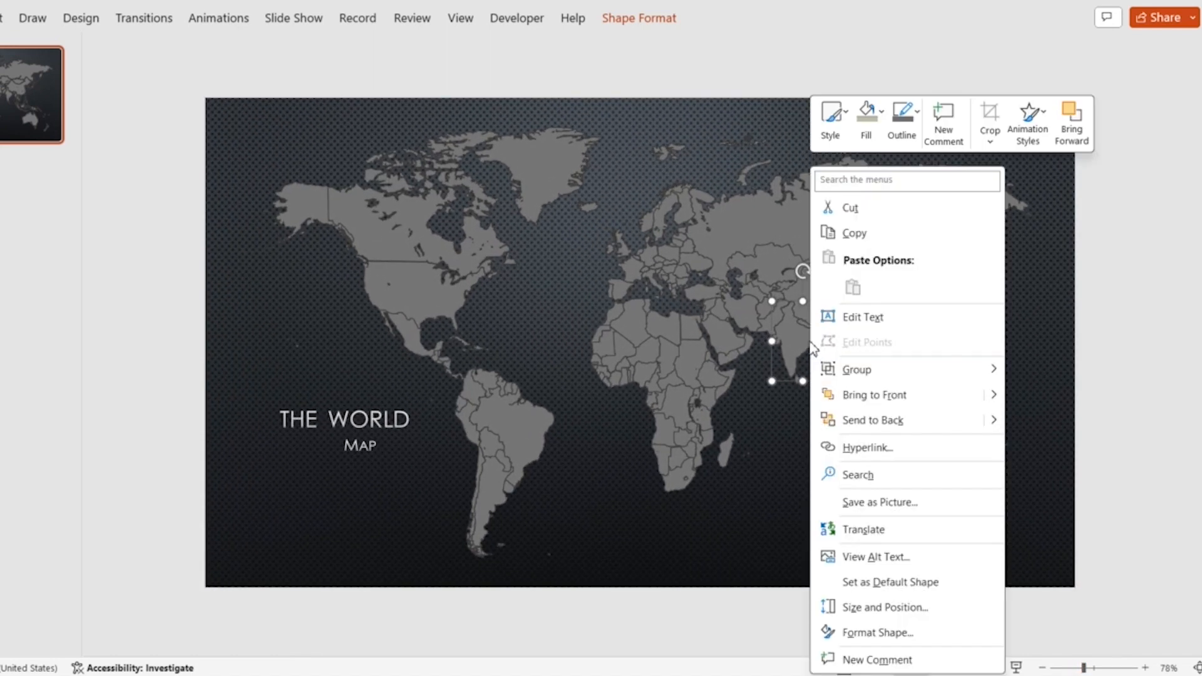
left_click(879, 634)
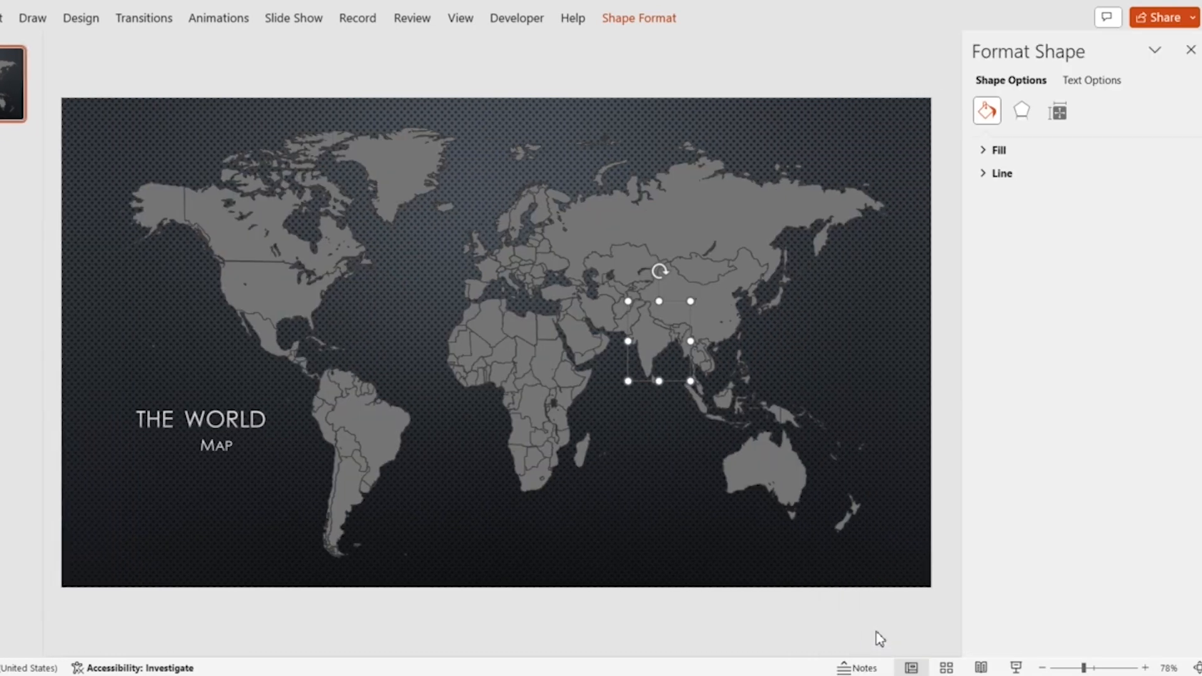
left_click(995, 150)
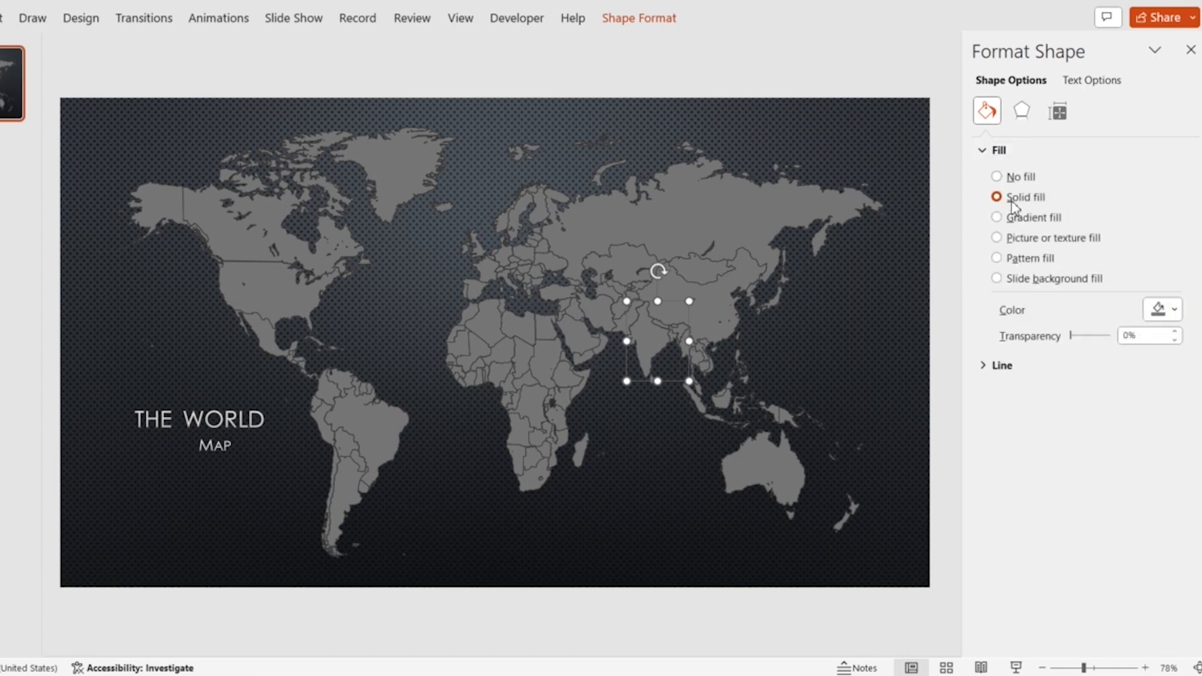
left_click(1175, 311)
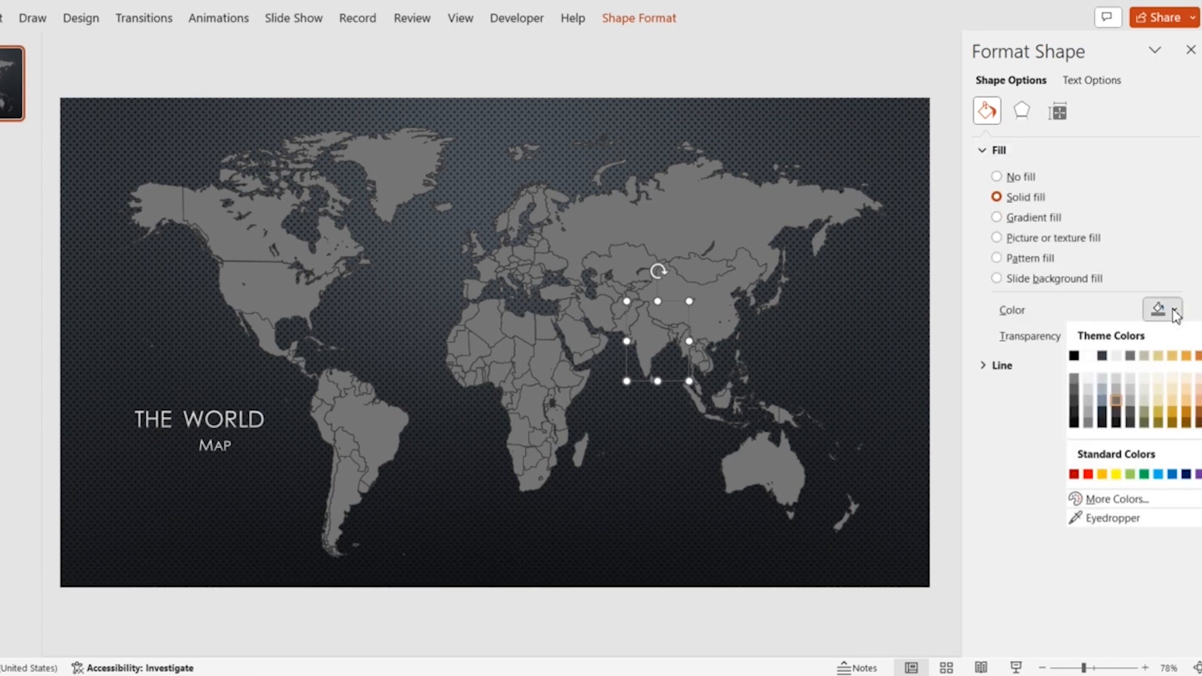
left_click(1117, 475)
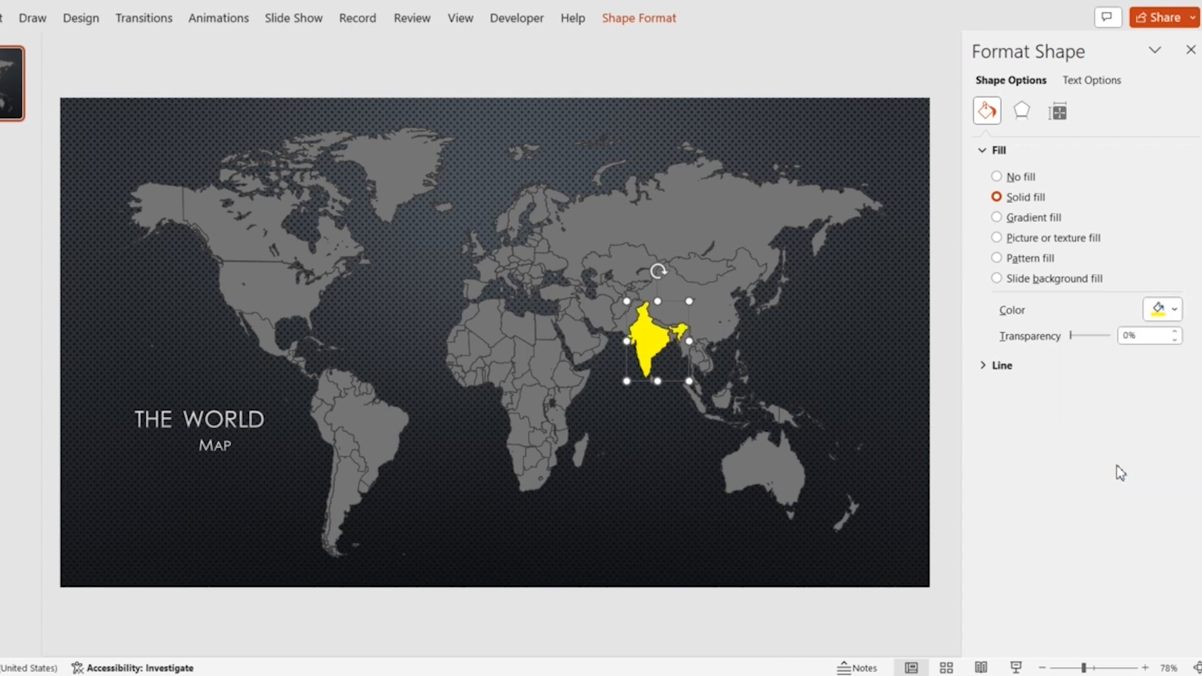
Set India's outline color to standard red.
left_click(984, 368)
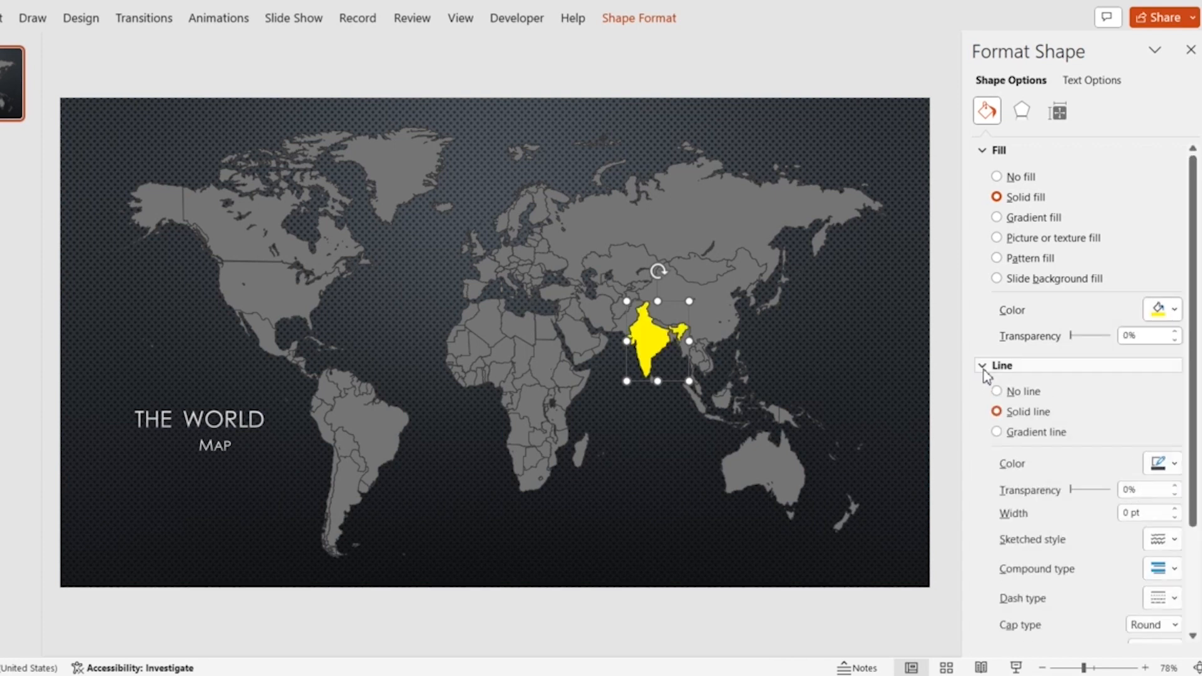
left_click(1174, 464)
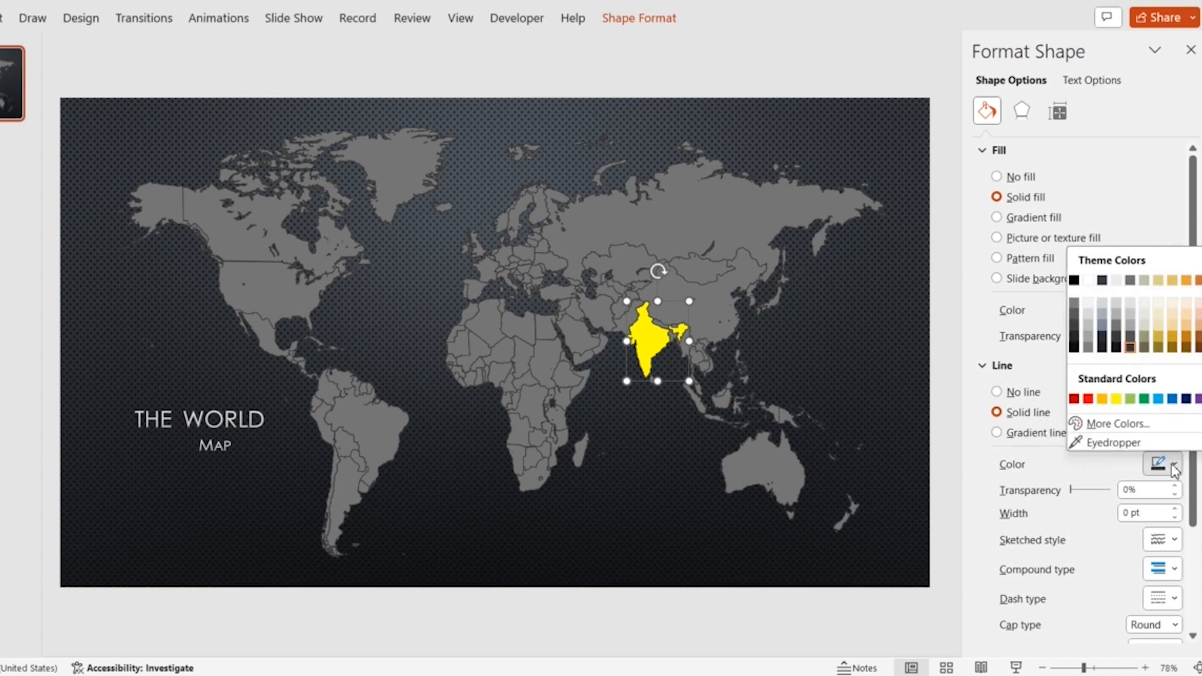
left_click(1090, 399)
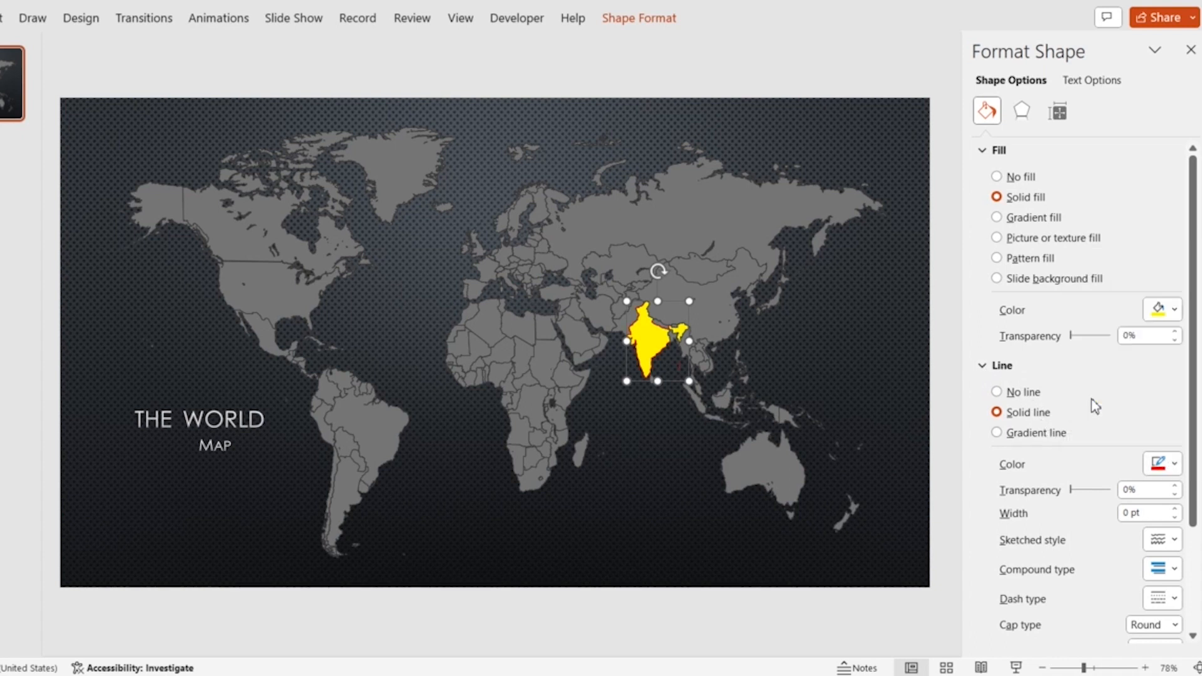
Add the first 5 pt glow variation to India and set the glow color to yellow.
left_click(1022, 114)
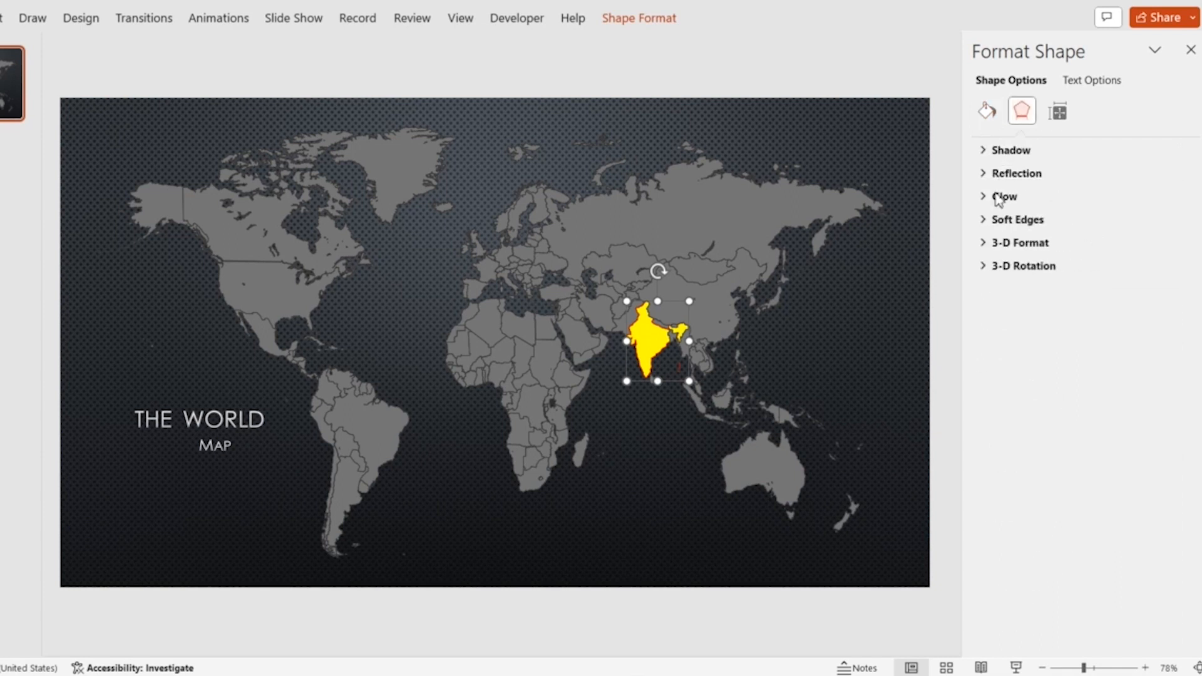
left_click(1001, 197)
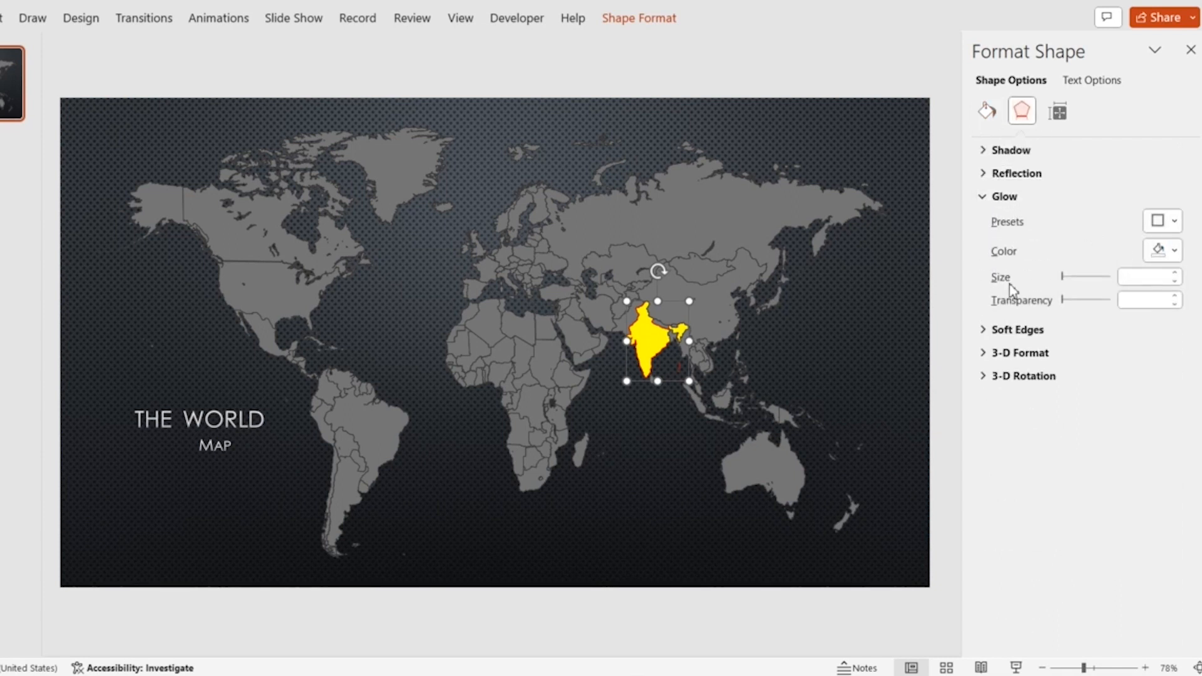
left_click(1168, 224)
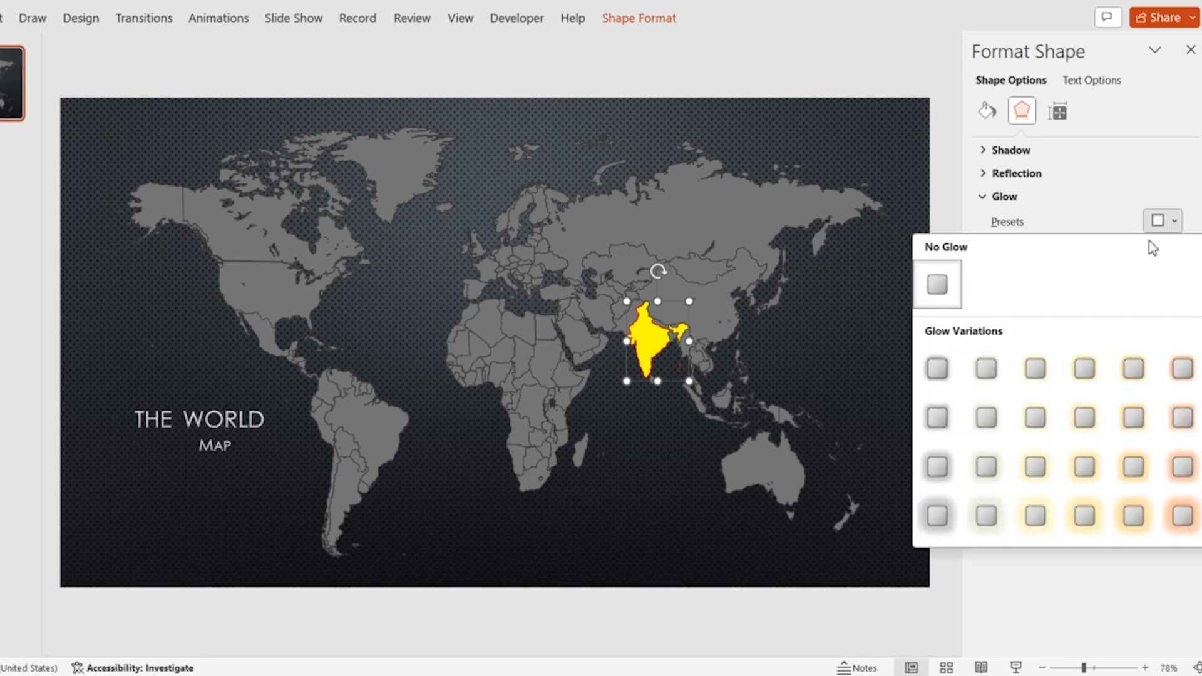
left_click(942, 368)
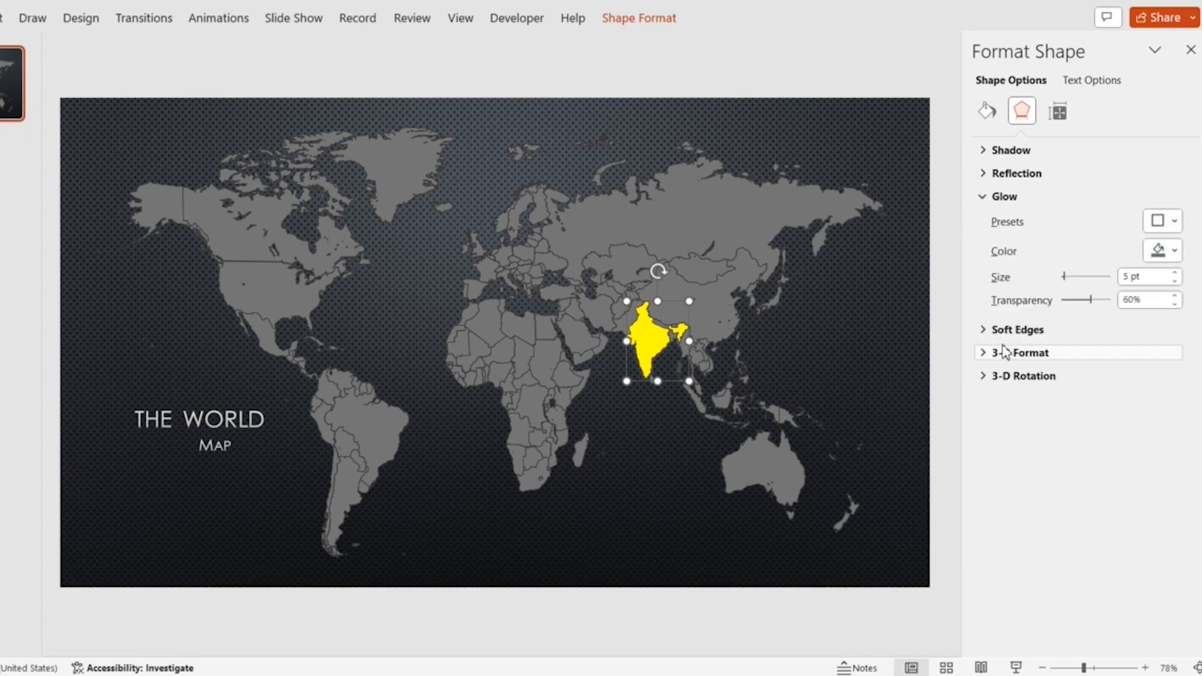
left_click(1175, 250)
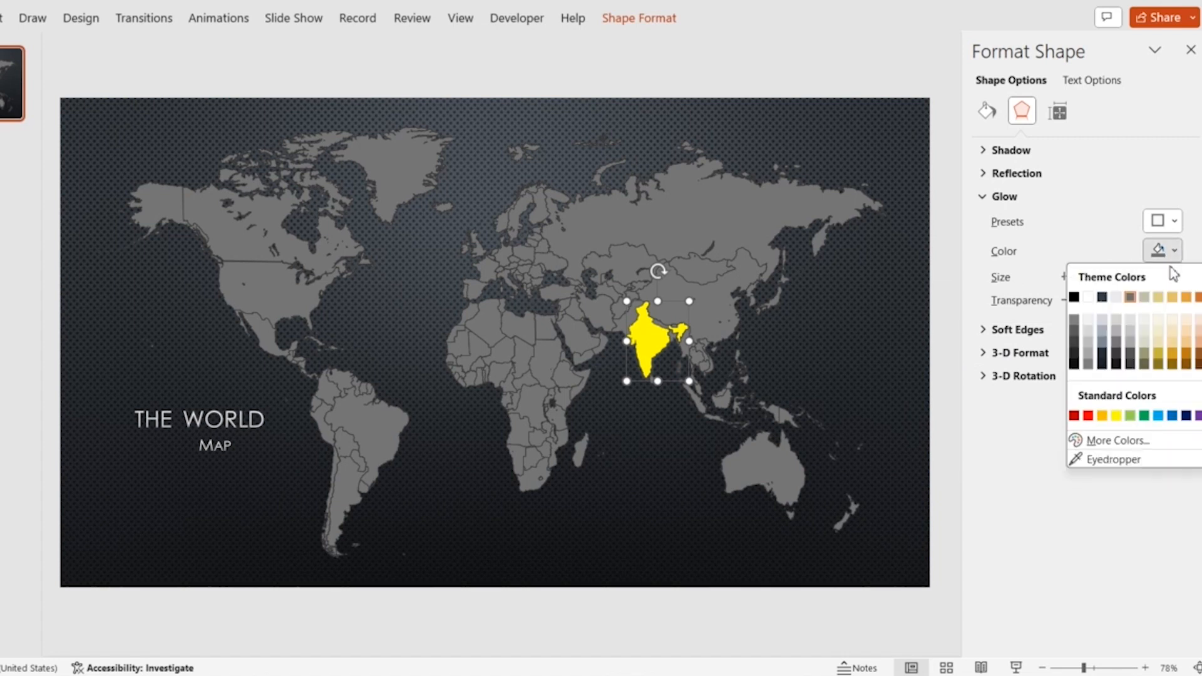
left_click(1117, 416)
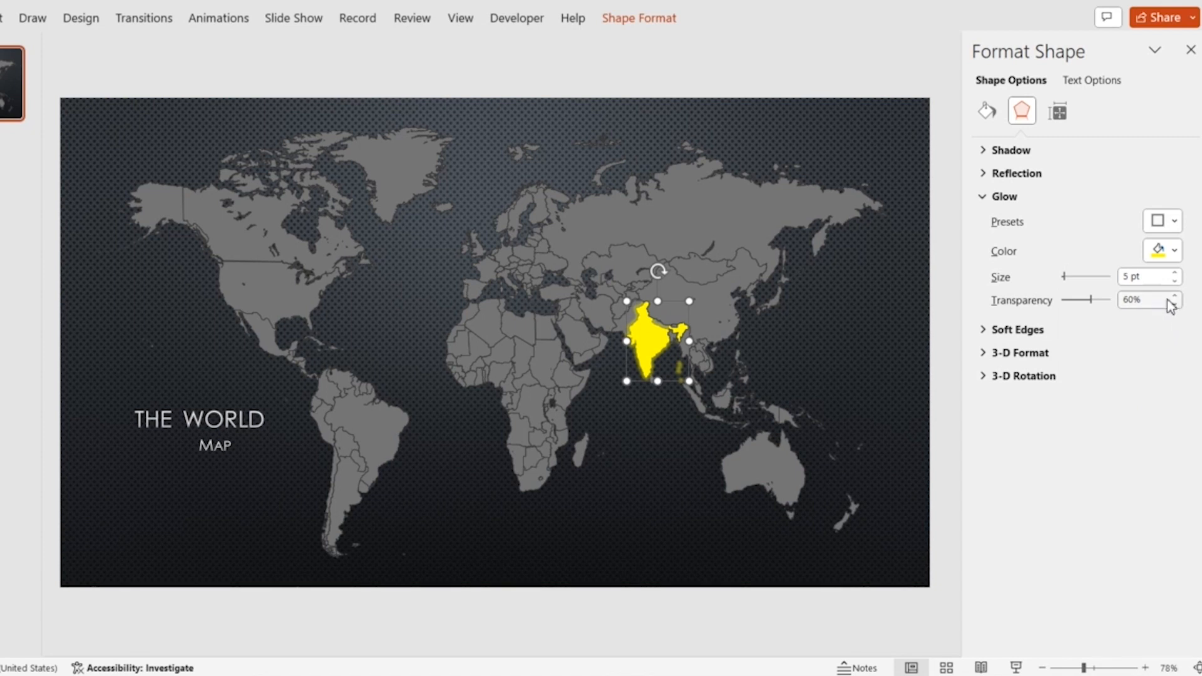
Apply the first bevel style to both the top and the bottom of India, each 6 pt wide and high.
left_click(1004, 352)
left_click(1027, 404)
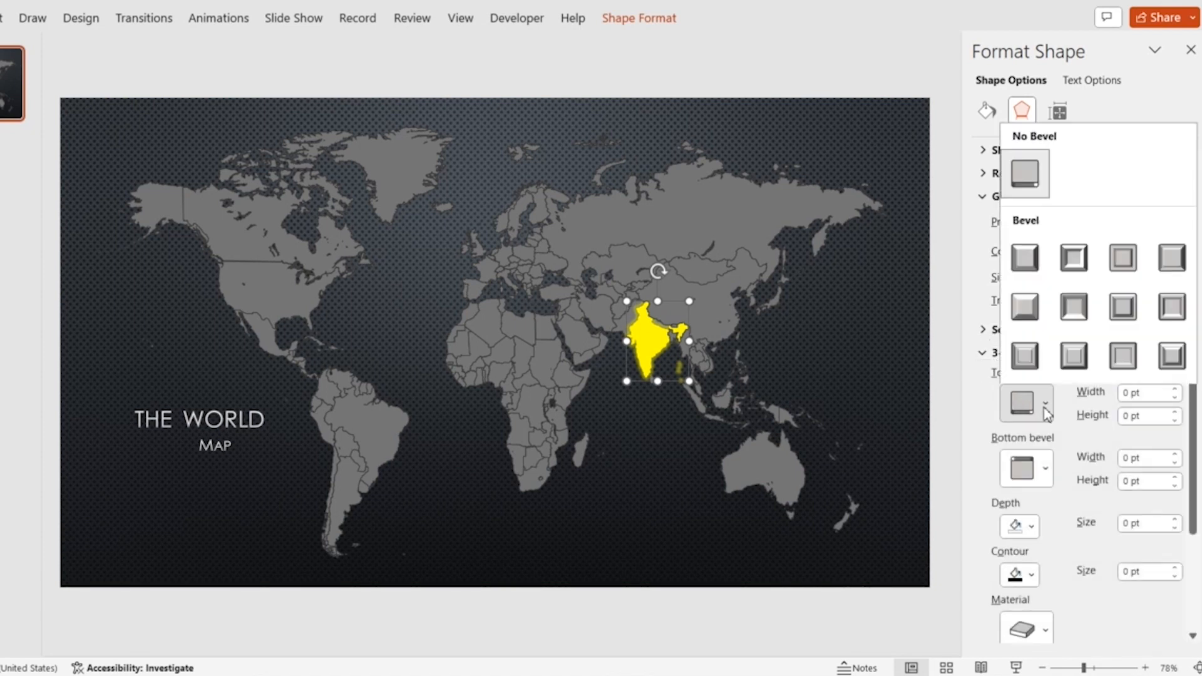
left_click(1025, 256)
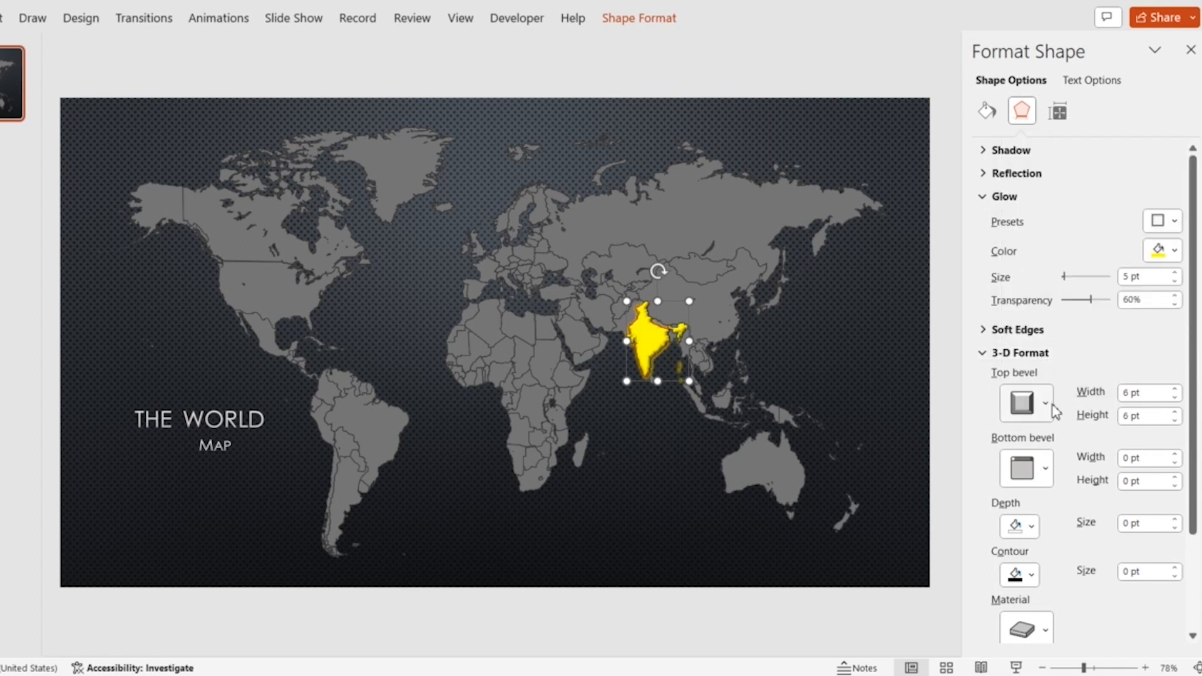
left_click(1046, 469)
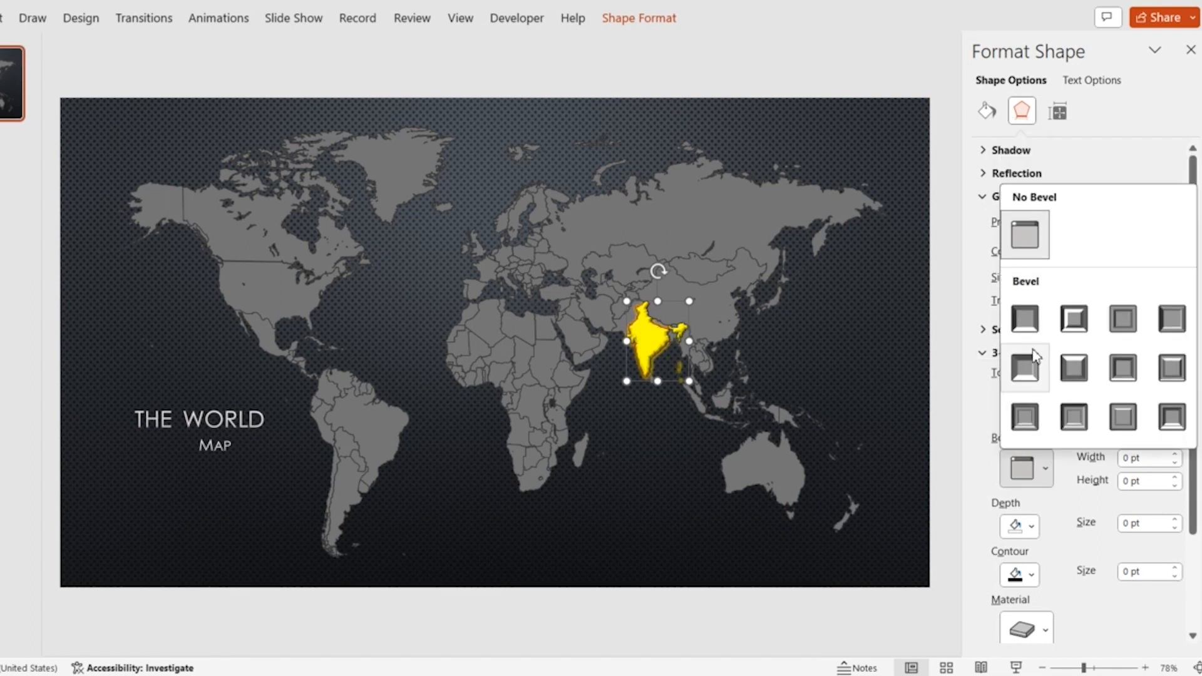
left_click(1026, 319)
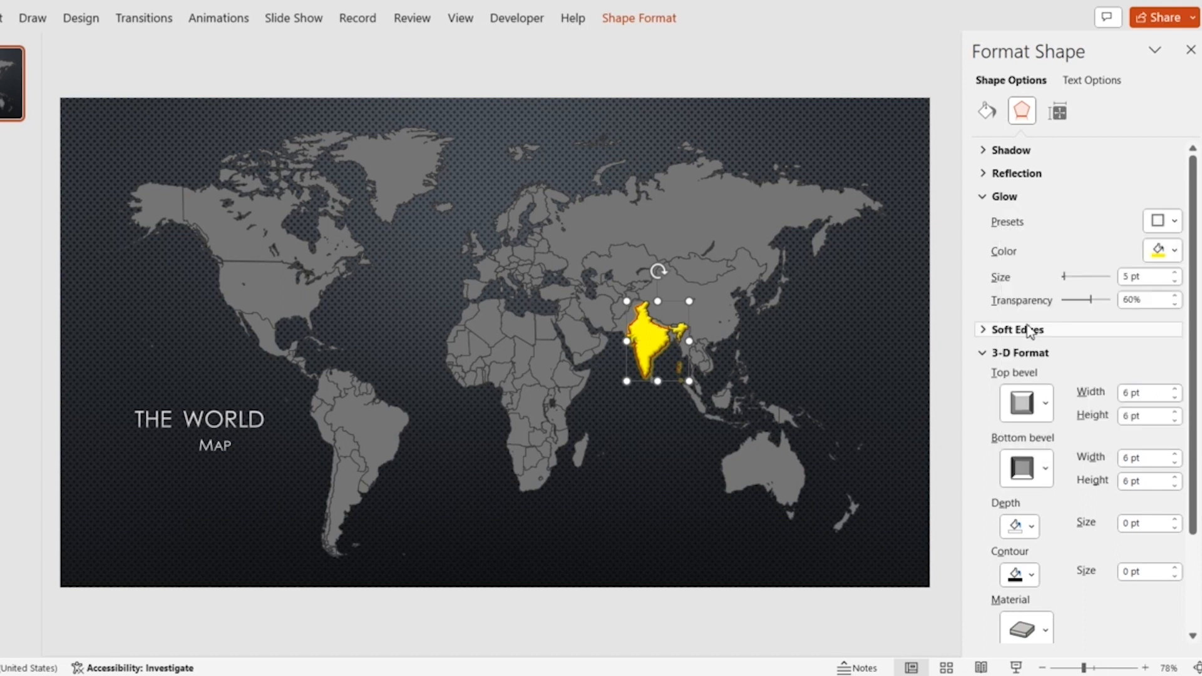
Set both the 3-D depth color and the contour color of the India shape to standard red.
left_click(1034, 528)
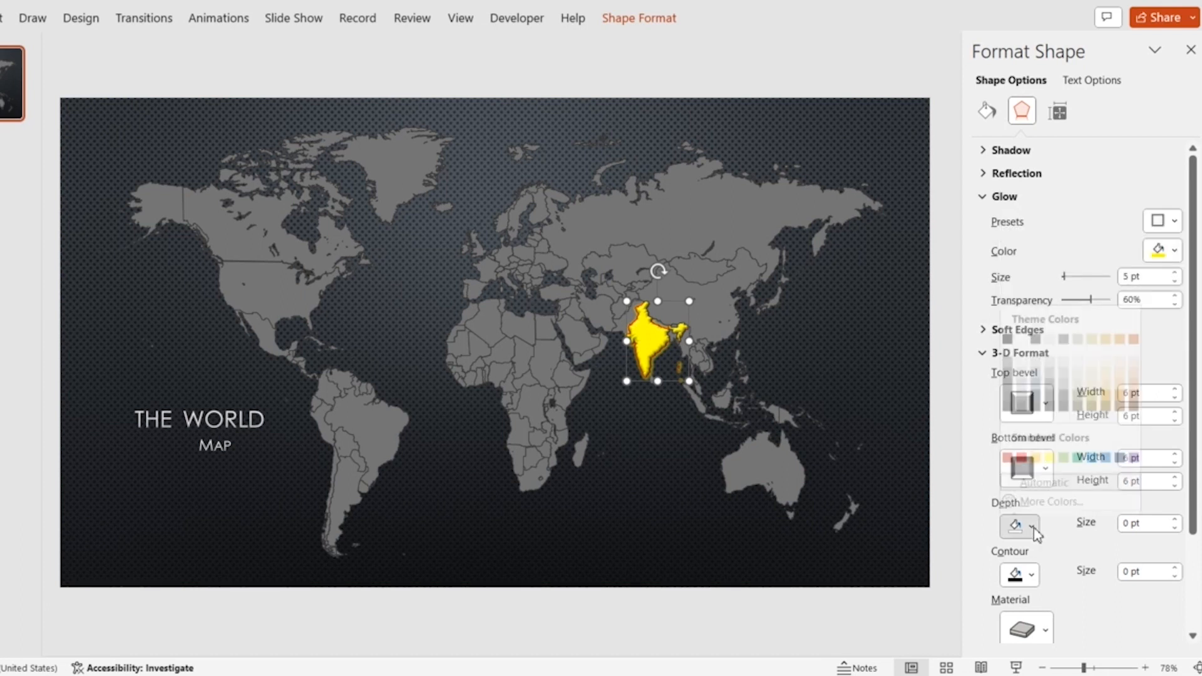
left_click(1022, 442)
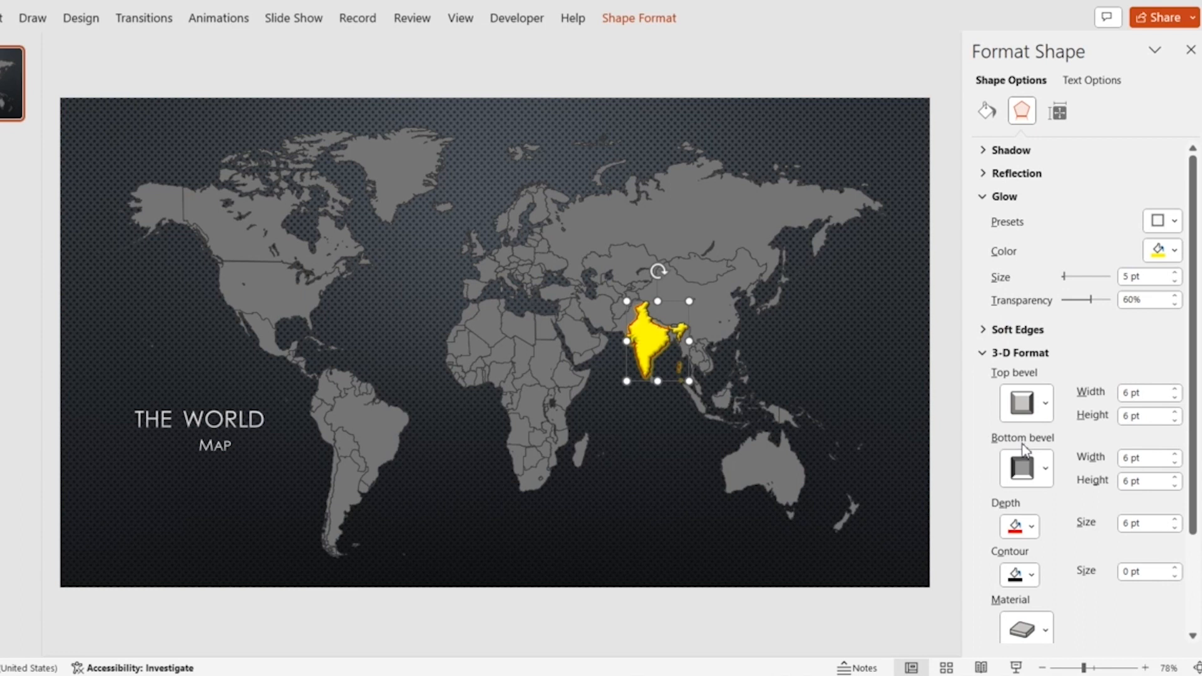
scroll(1033, 575, "down", 2)
left_click(1032, 492)
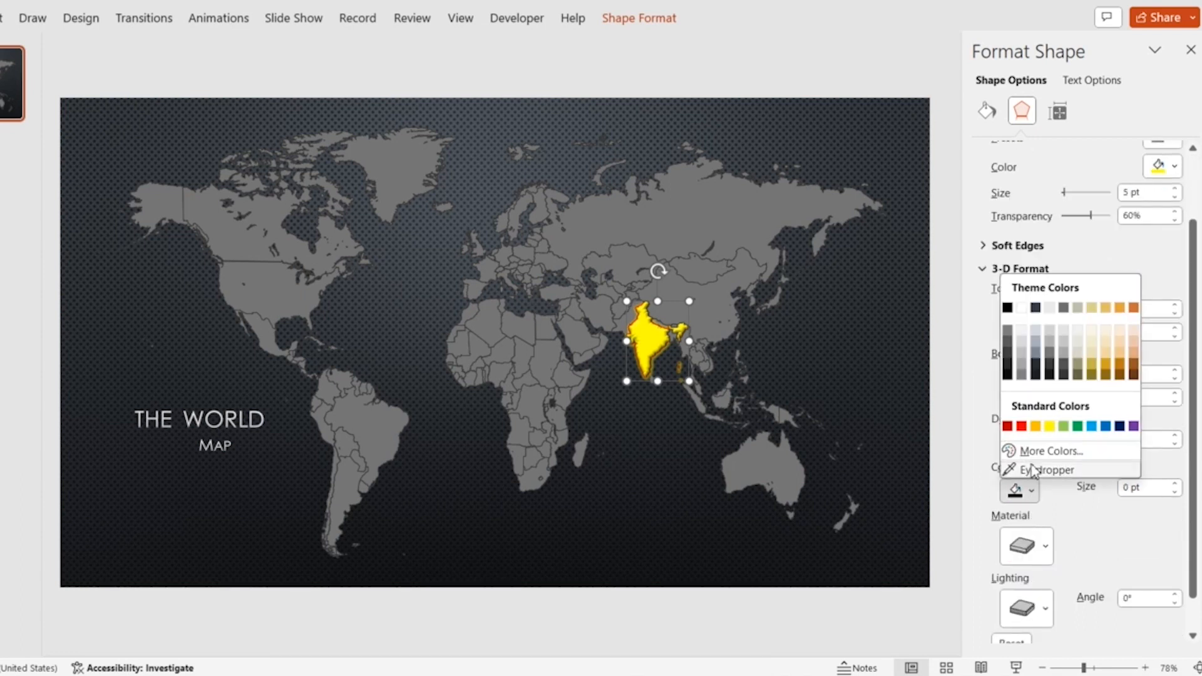
left_click(1022, 427)
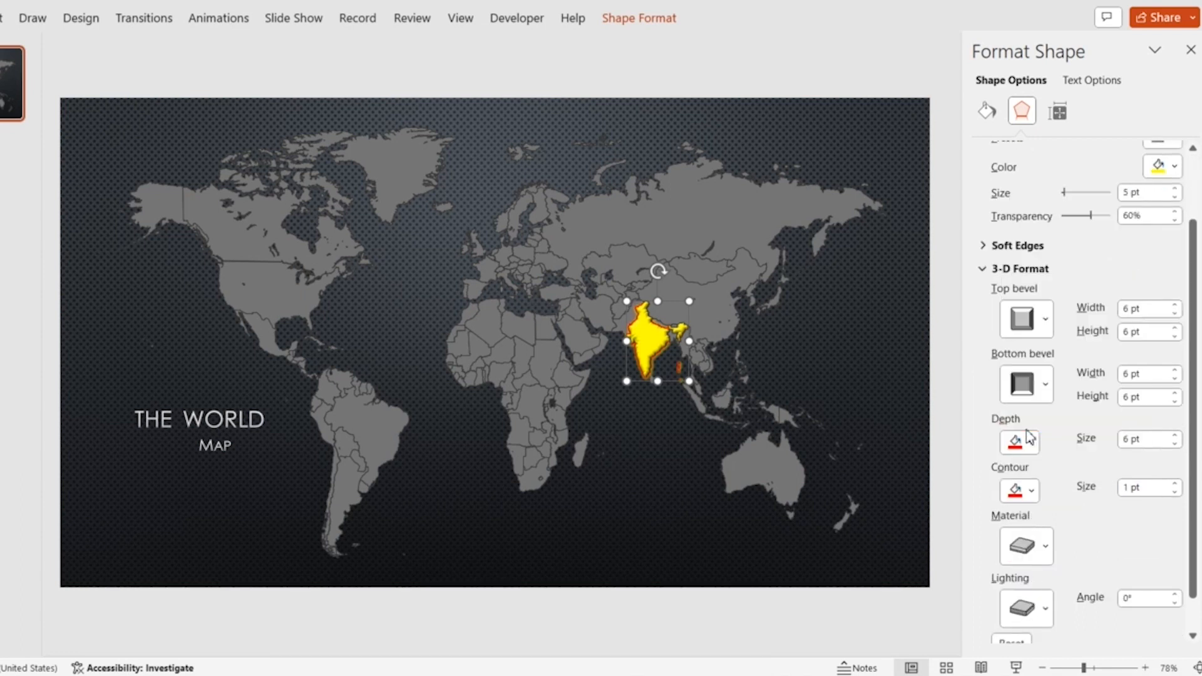
scroll(1030, 438, "down", 1)
left_click(1043, 507)
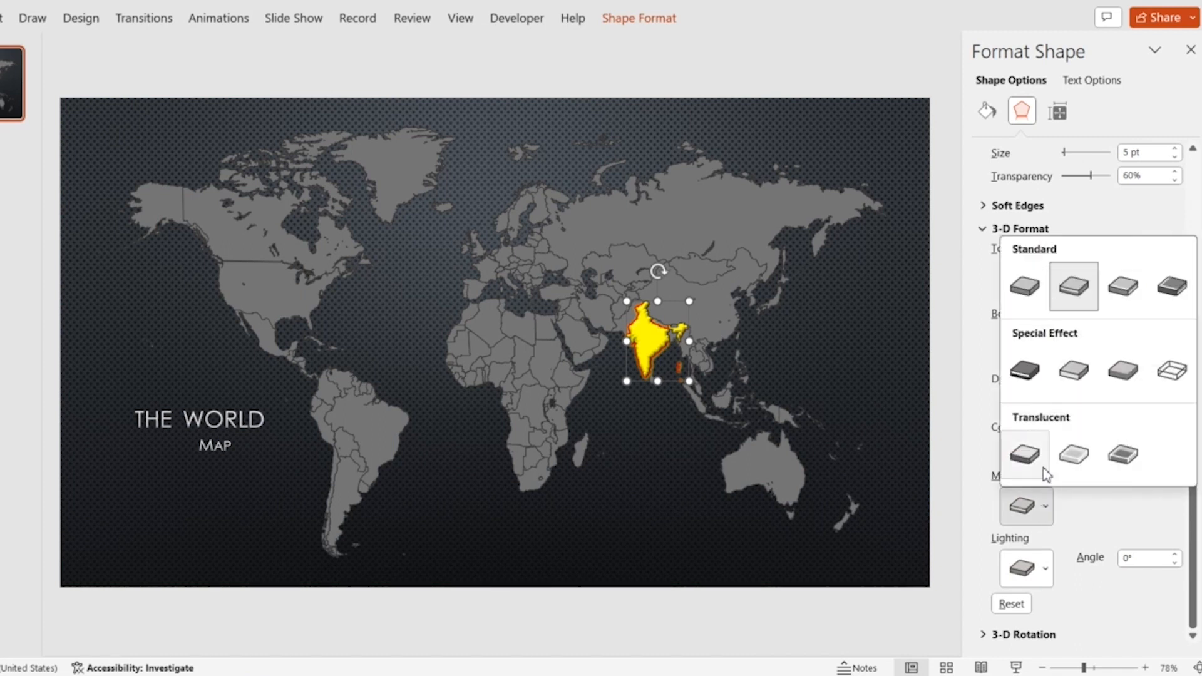
left_click(1046, 509)
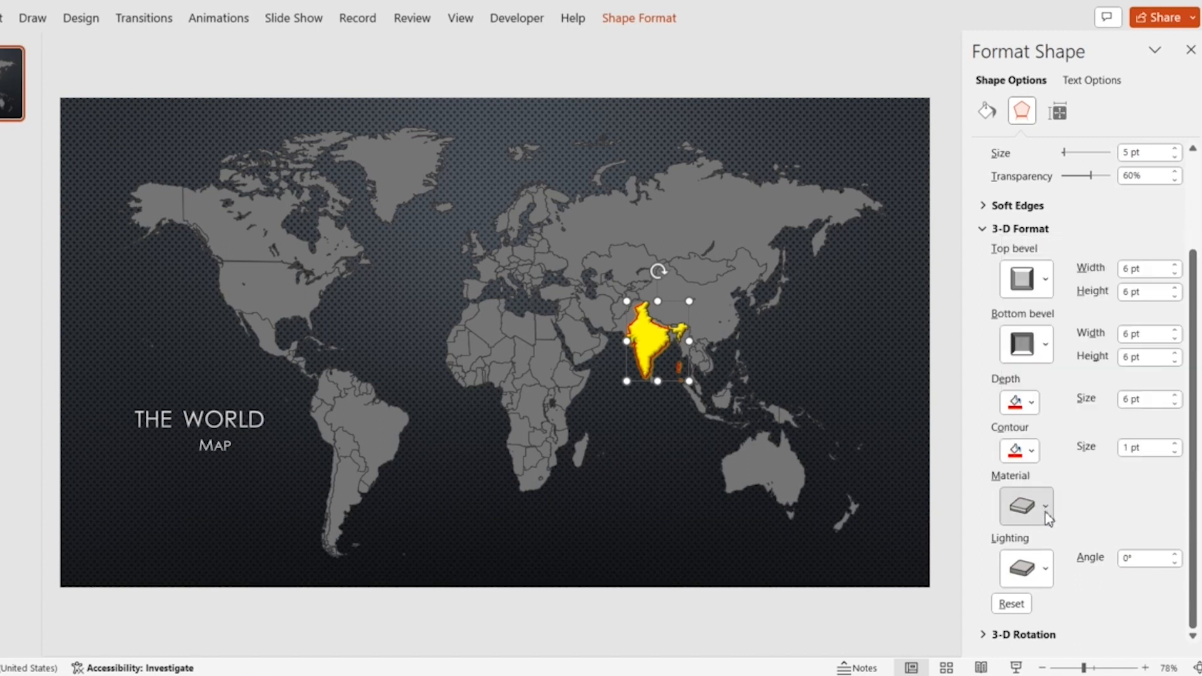
left_click(1046, 570)
left_click(1049, 575)
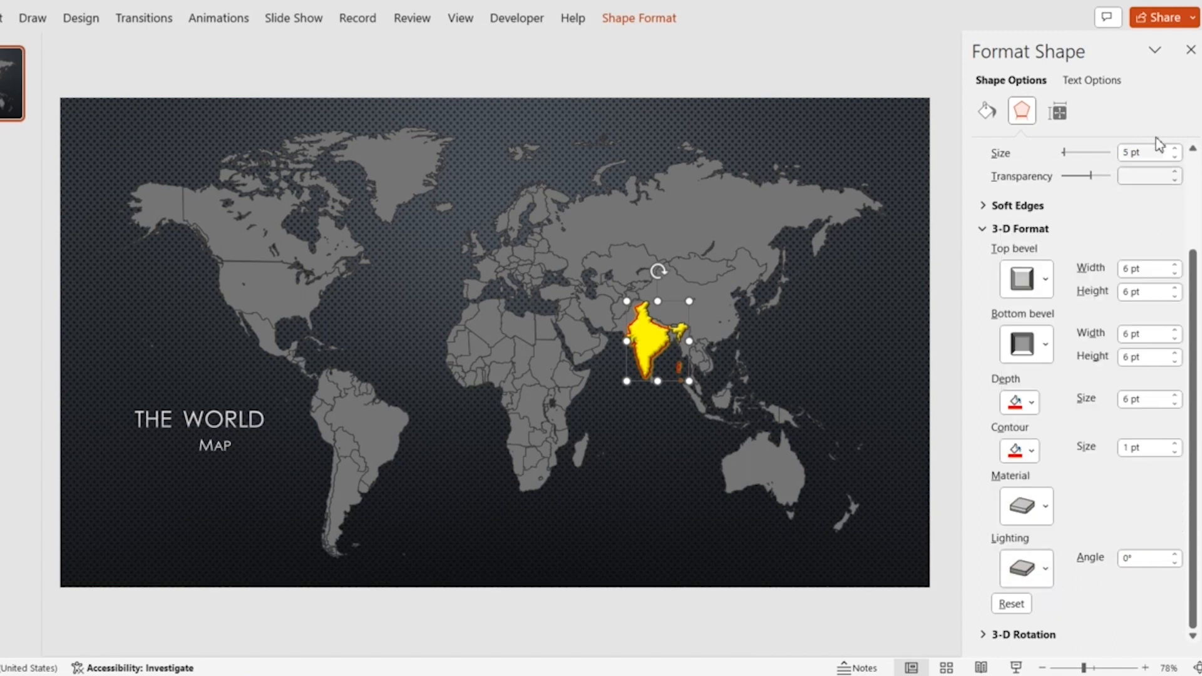
left_click(1092, 81)
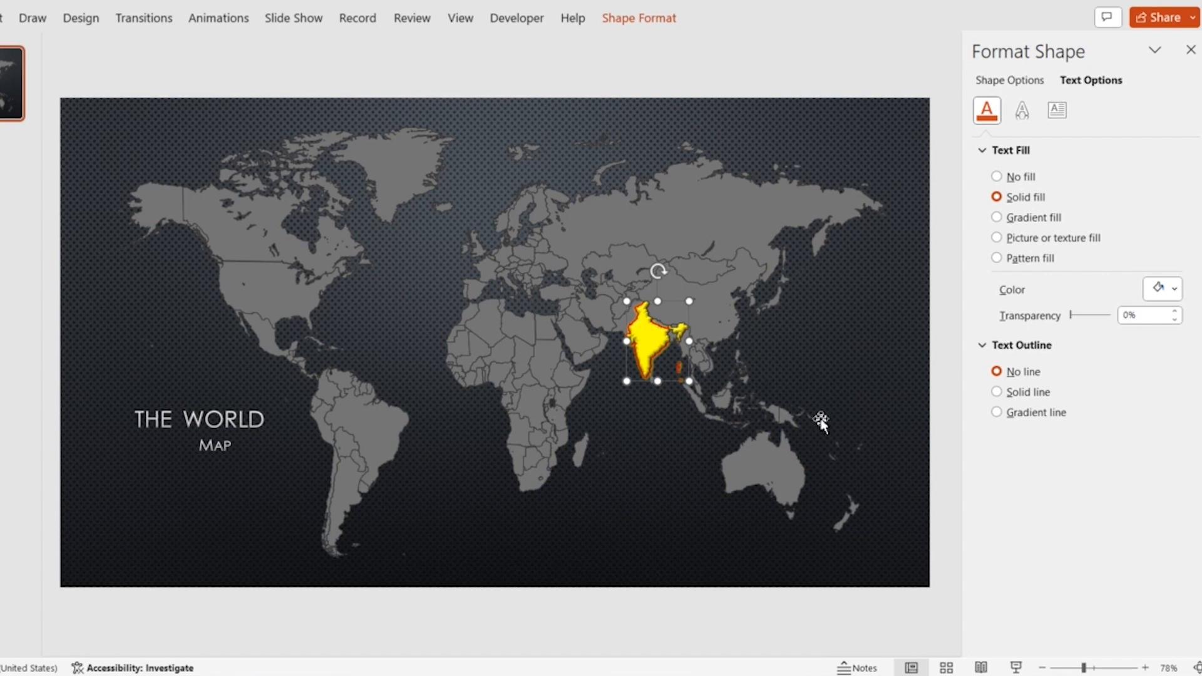
left_click_drag(1087, 669, 1088, 669)
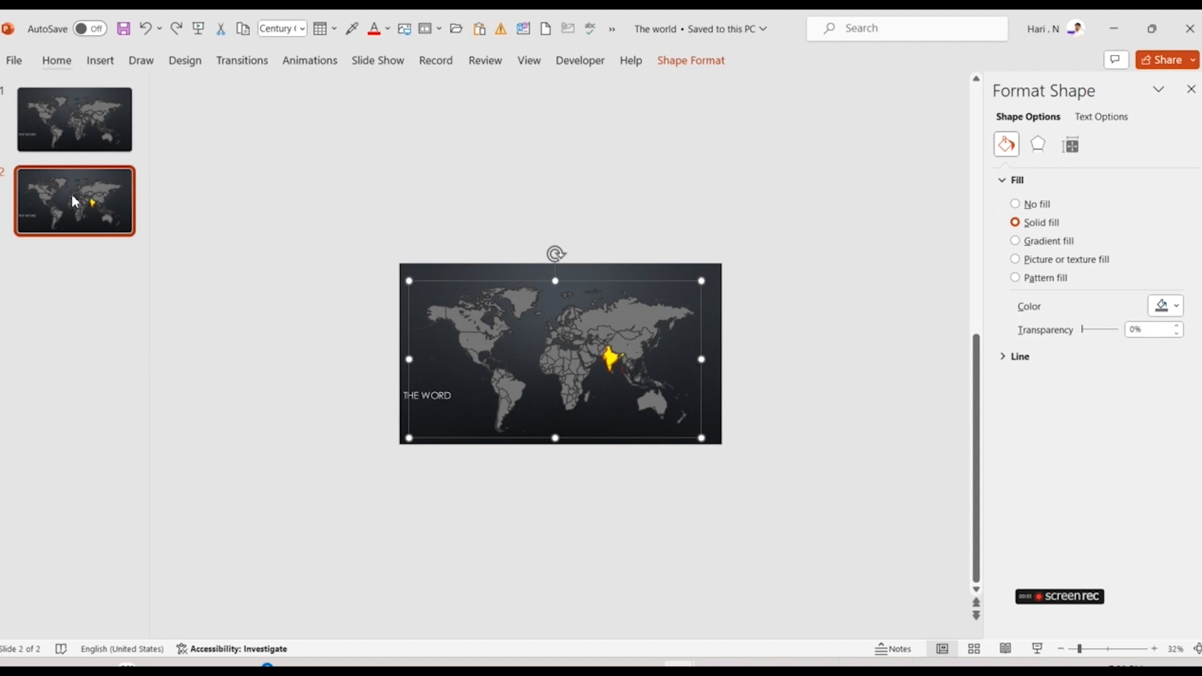
Duplicate slide 2 and, on the copy, enlarge the world map and reposition it so India sits near the slide's center.
right_click(73, 195)
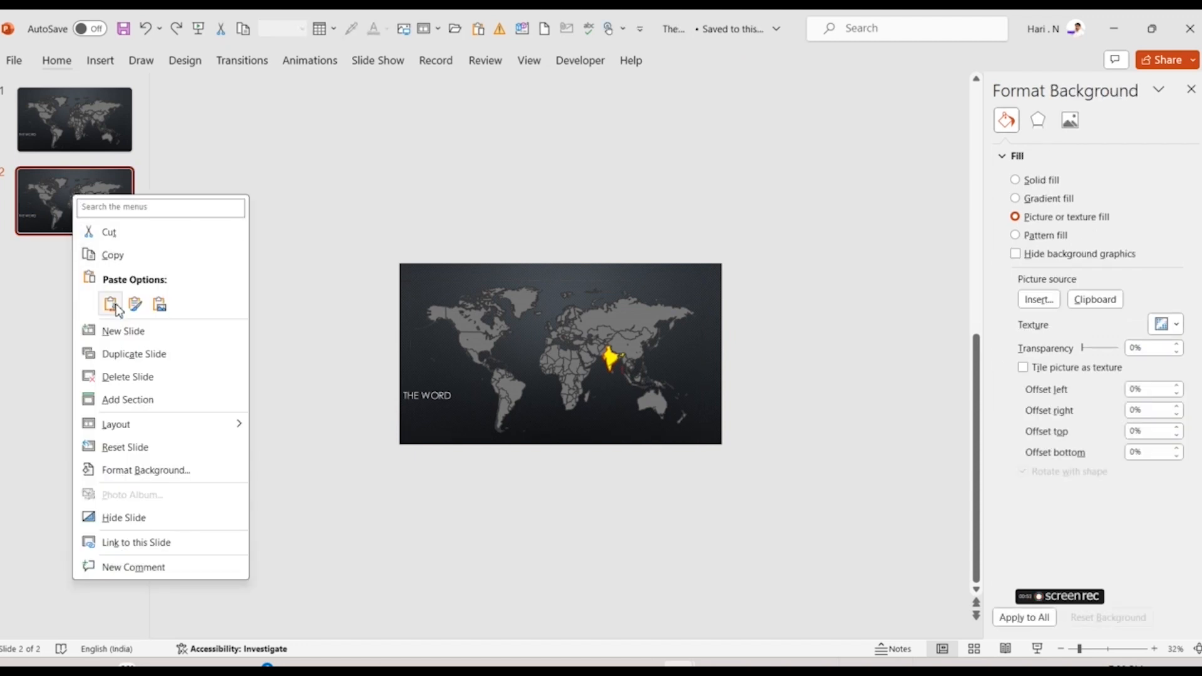
left_click(131, 354)
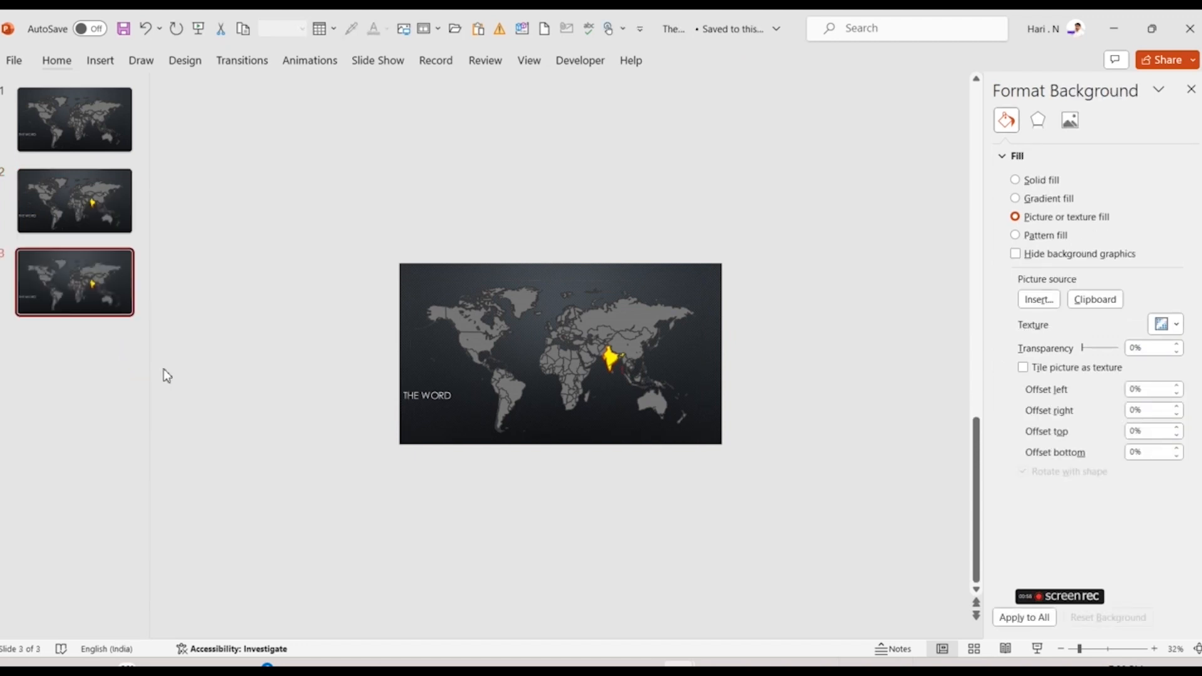
left_click(544, 328)
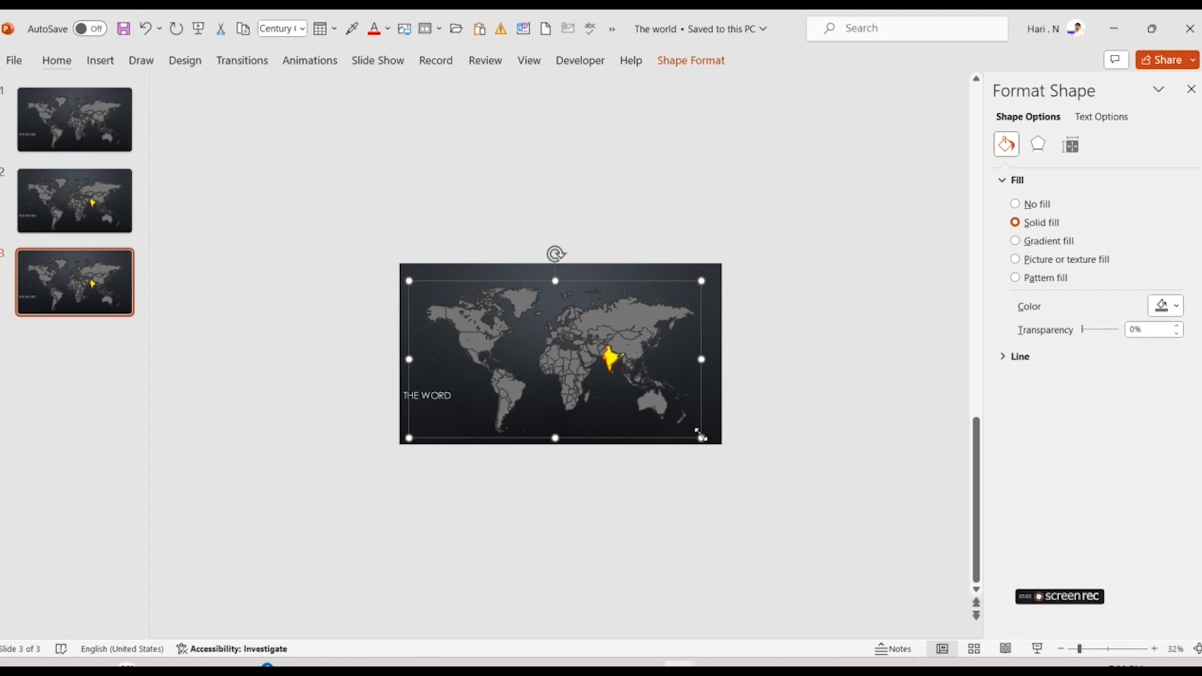
left_click_drag(702, 437, 853, 548)
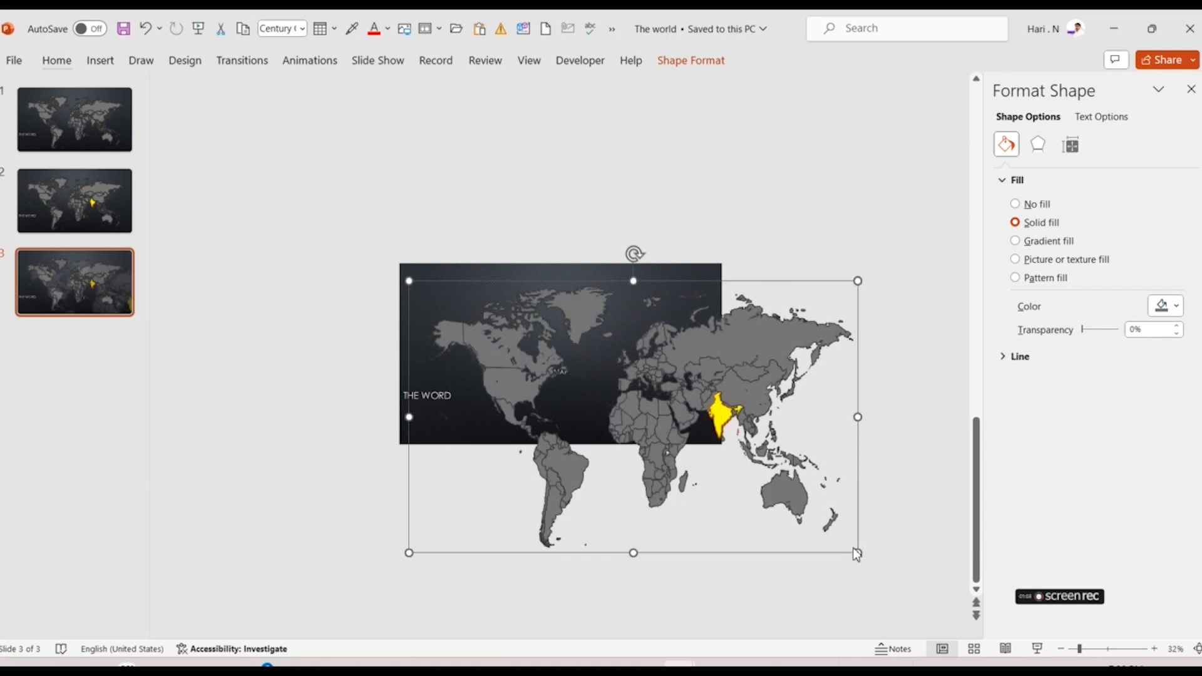
left_click_drag(674, 379, 544, 325)
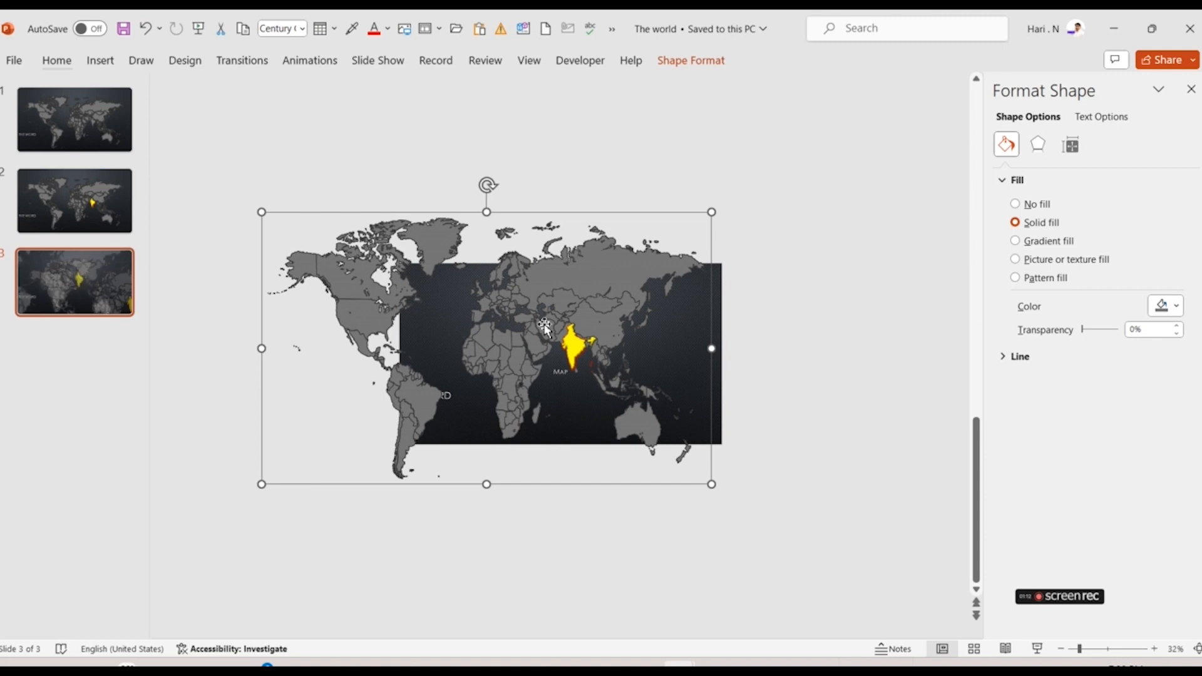
left_click(817, 245)
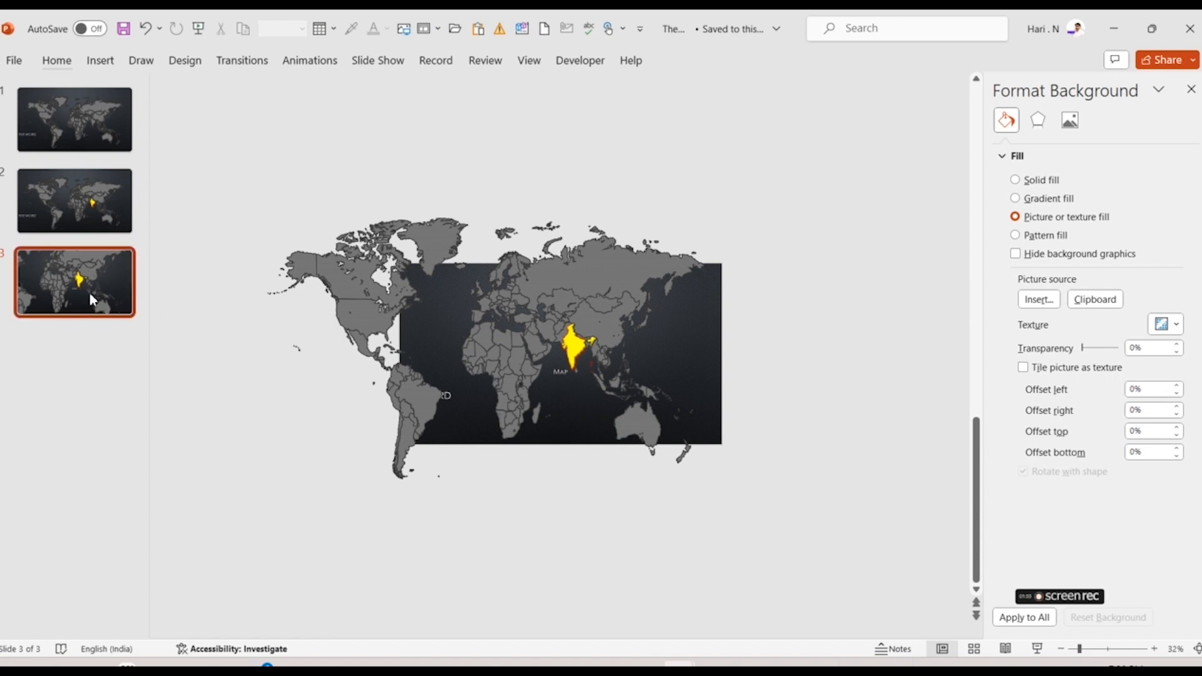
Duplicate slide 3 with its enlarged world map.
right_click(68, 281)
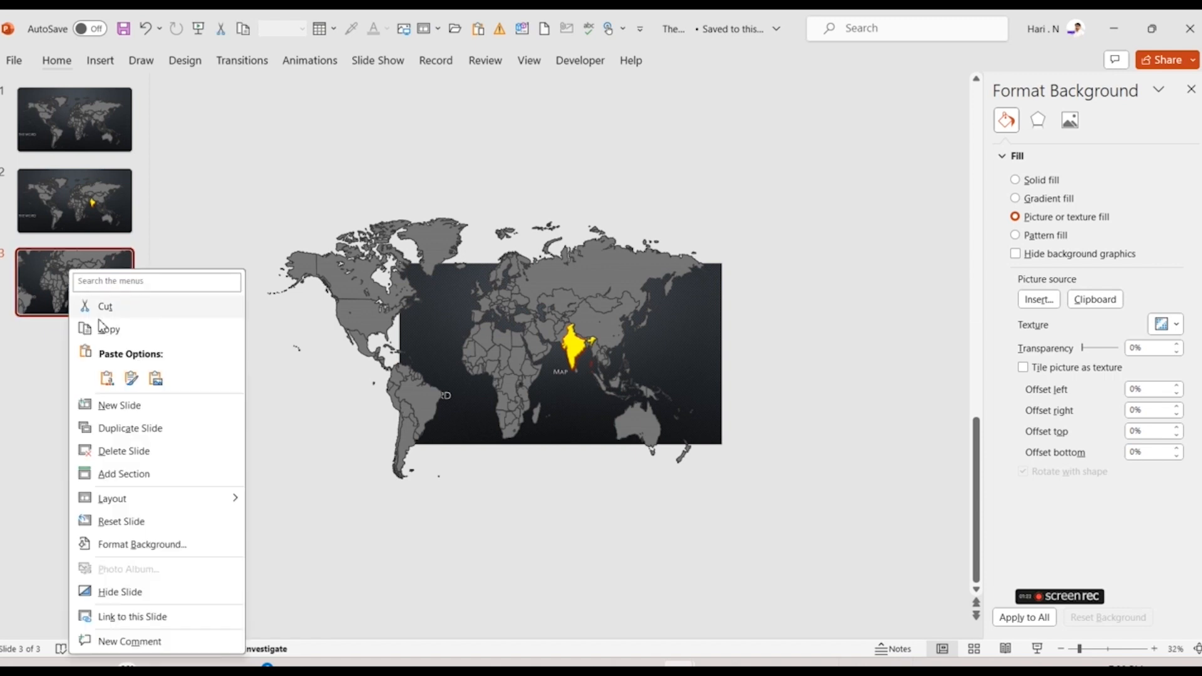
left_click(118, 433)
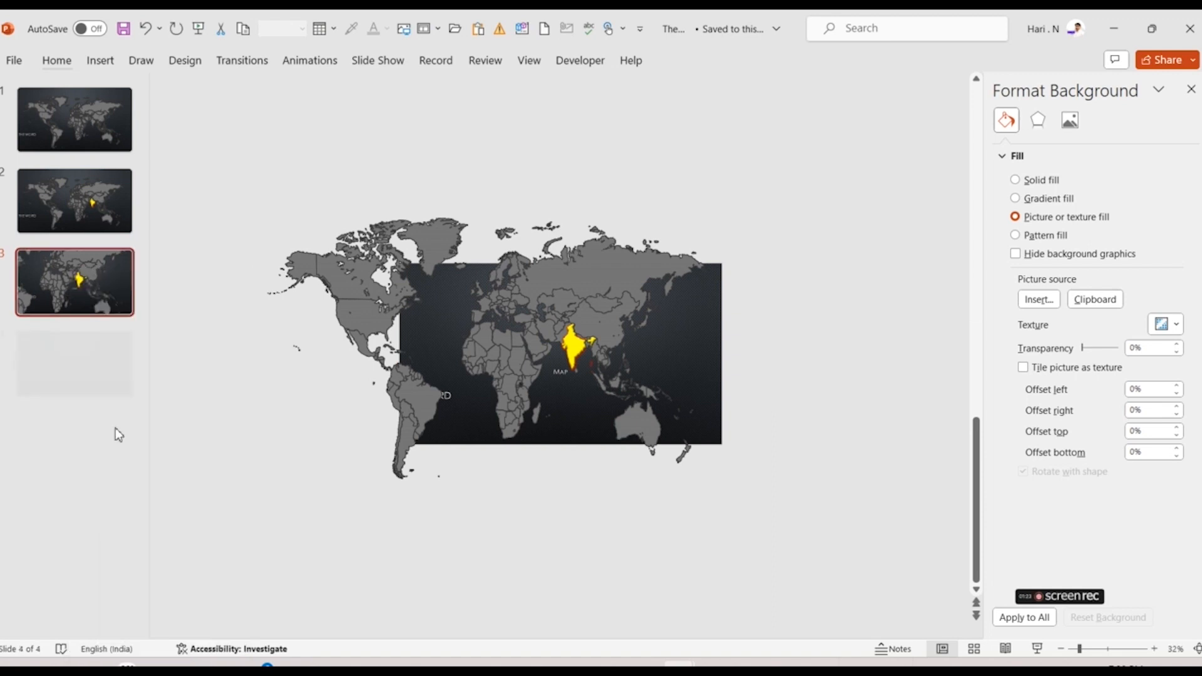